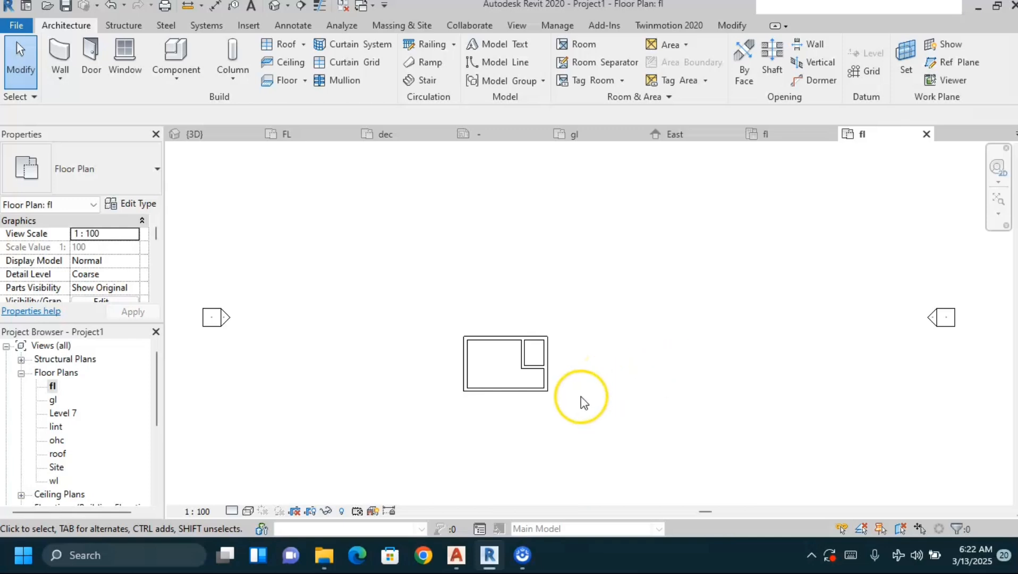
scroll(547, 370, down, 1)
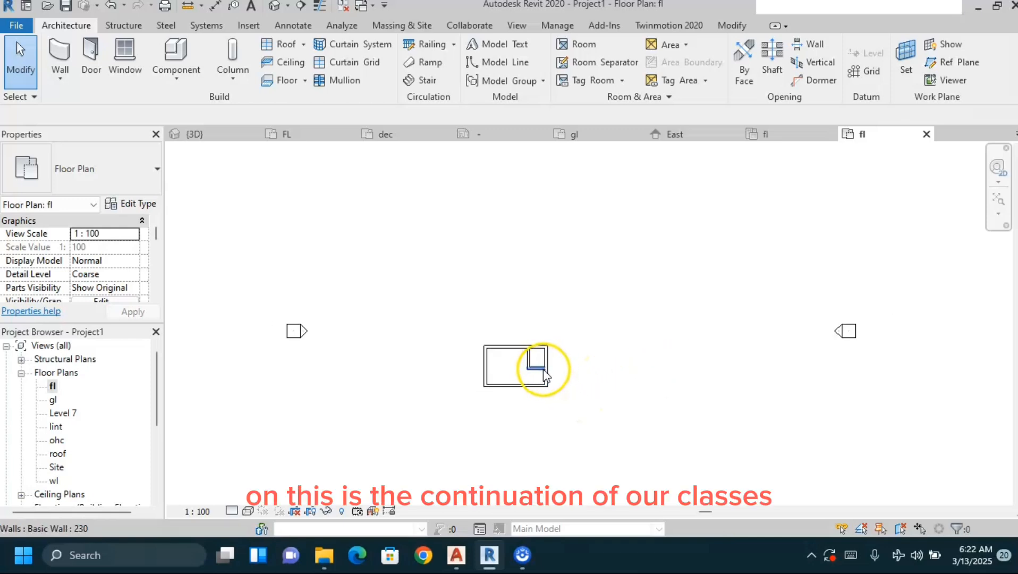
scroll(548, 418, up, 2)
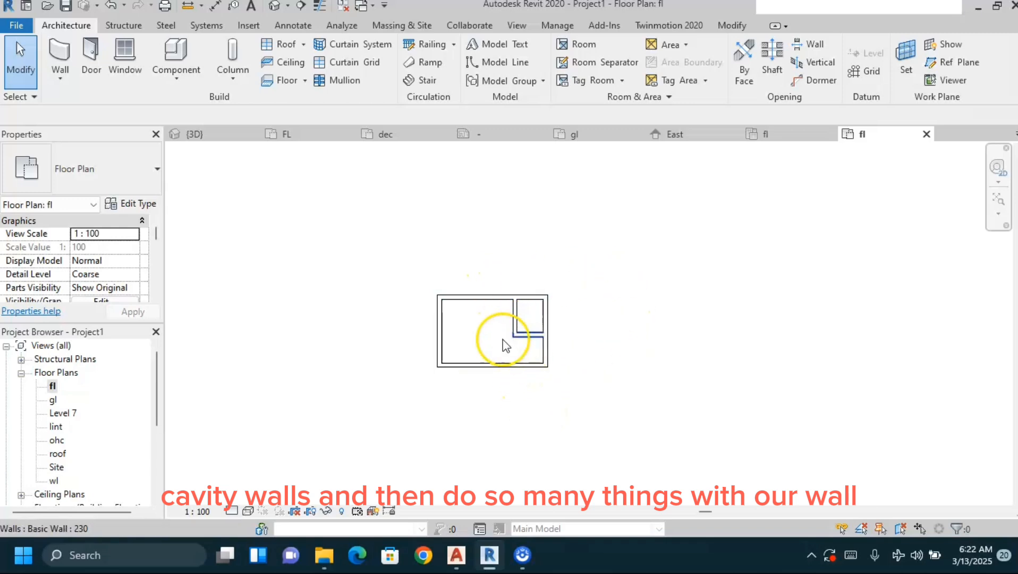
scroll(471, 341, down, 1)
scroll(506, 345, up, 2)
scroll(506, 343, up, 2)
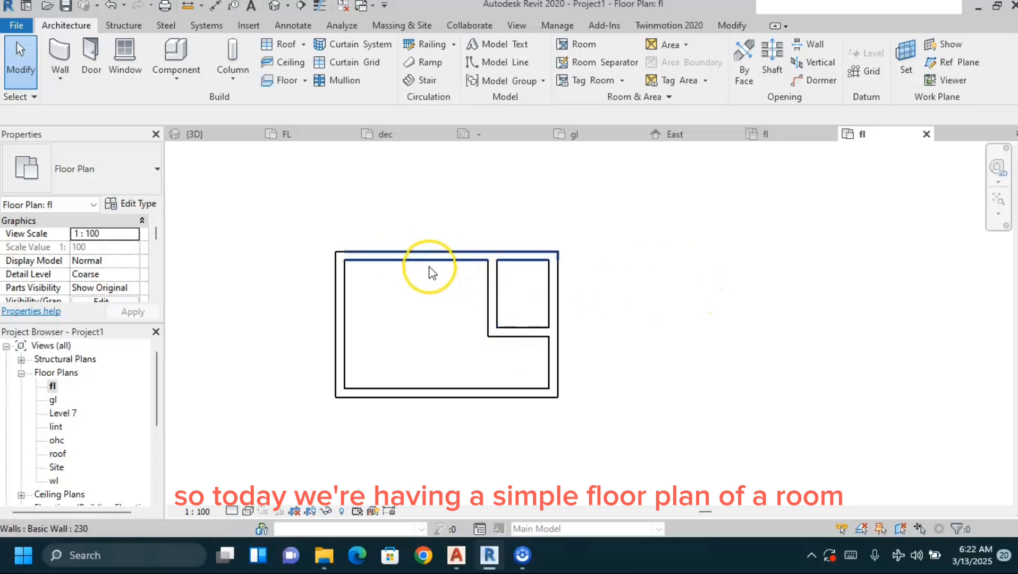
scroll(584, 295, down, 1)
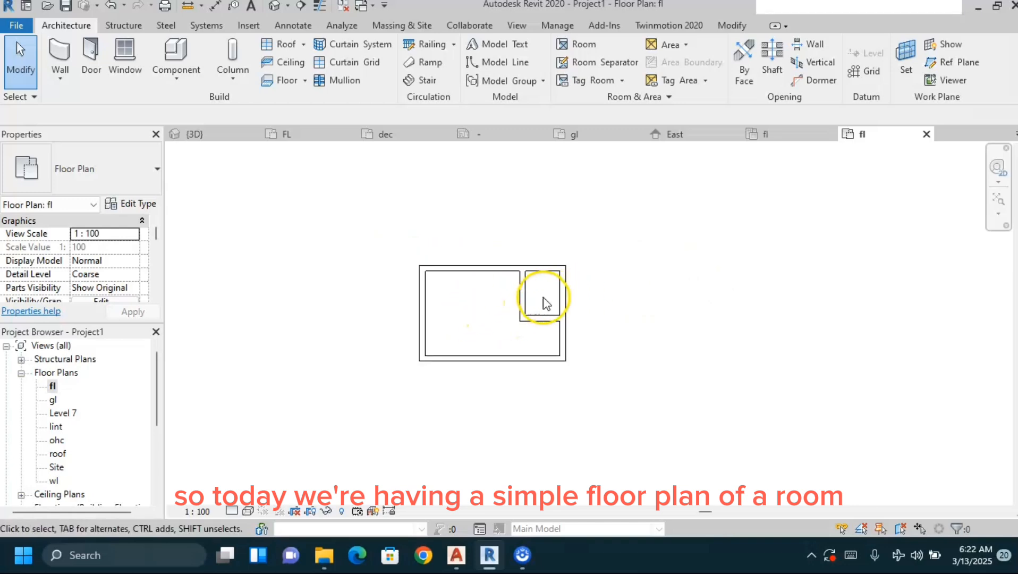
click(556, 318)
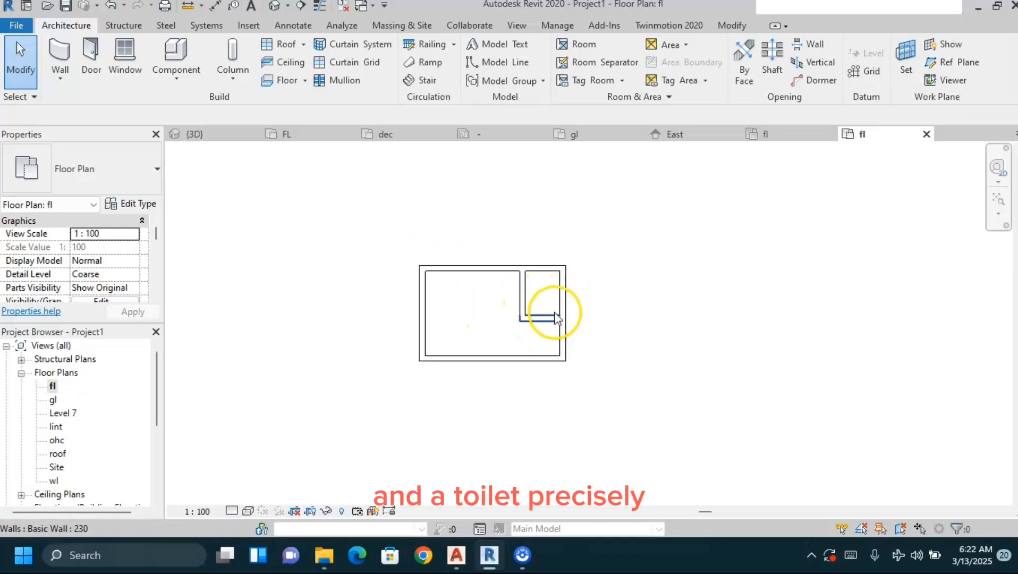
scroll(503, 342, down, 1)
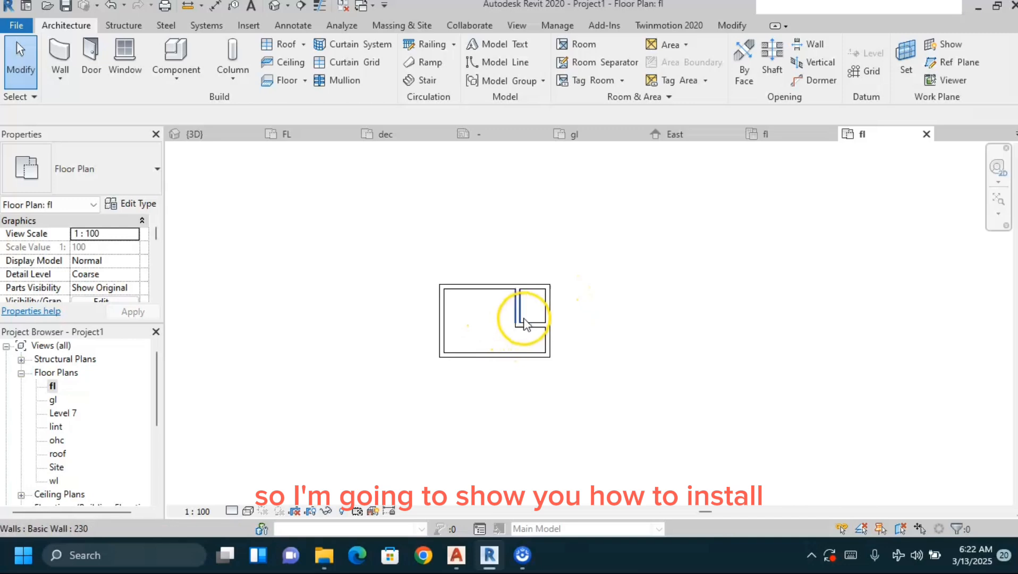
scroll(523, 320, up, 1)
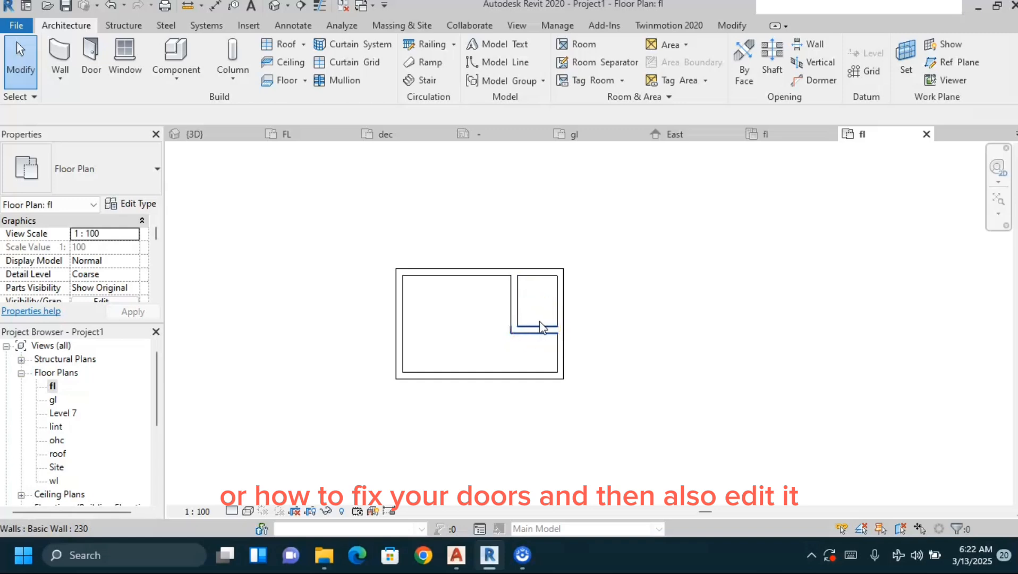
click(533, 328)
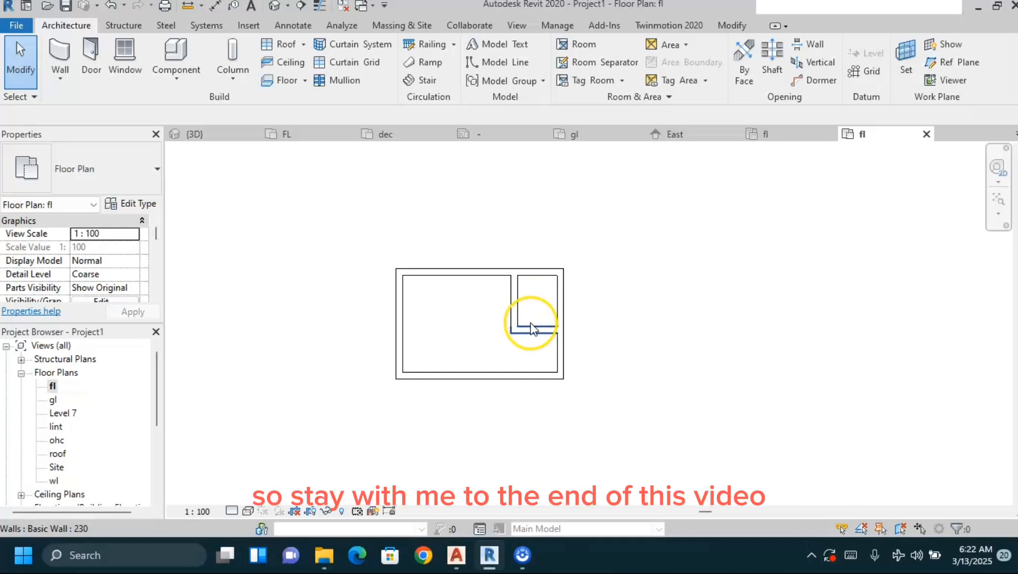
scroll(533, 328, down, 1)
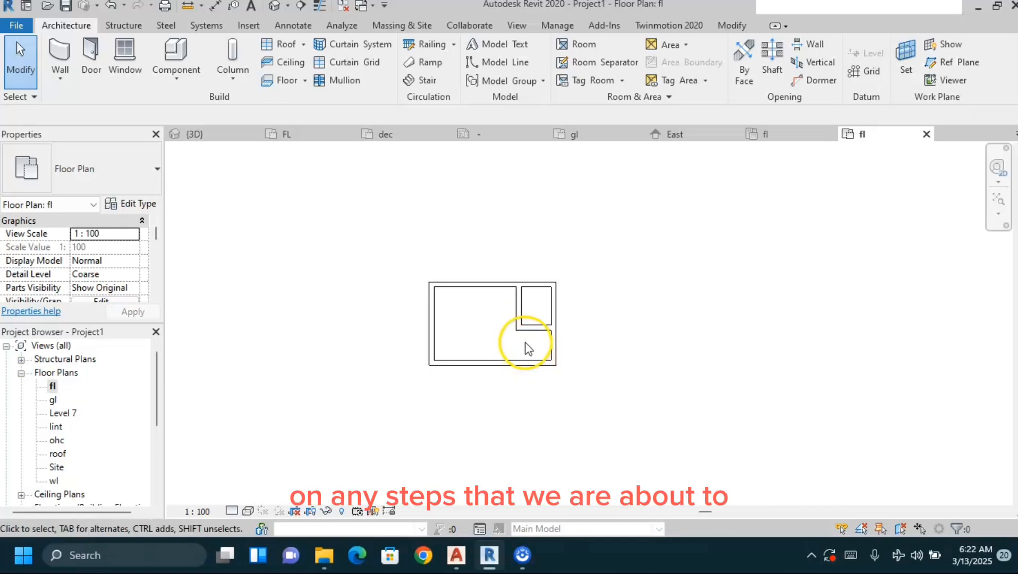
scroll(527, 343, up, 2)
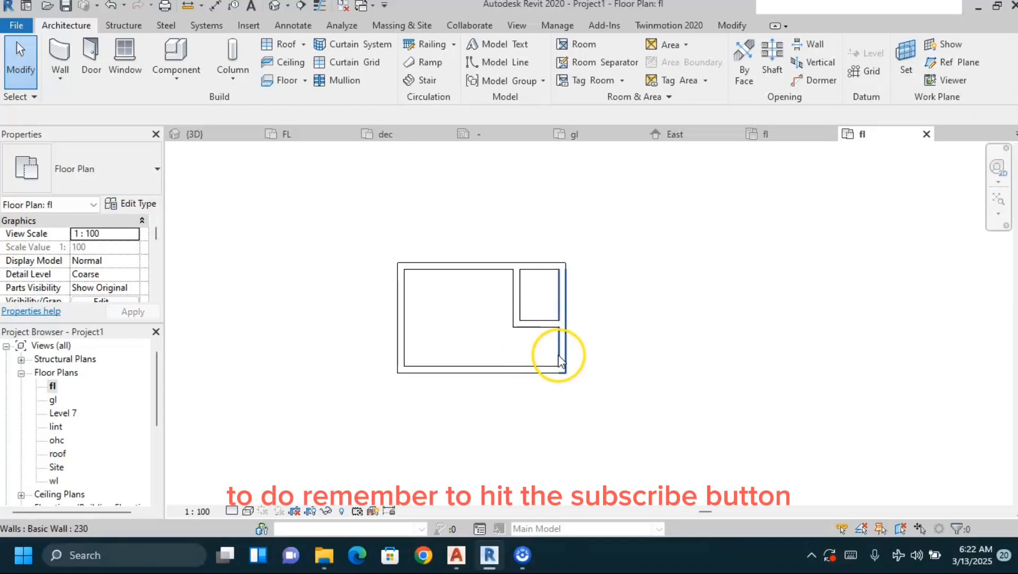
scroll(564, 360, down, 2)
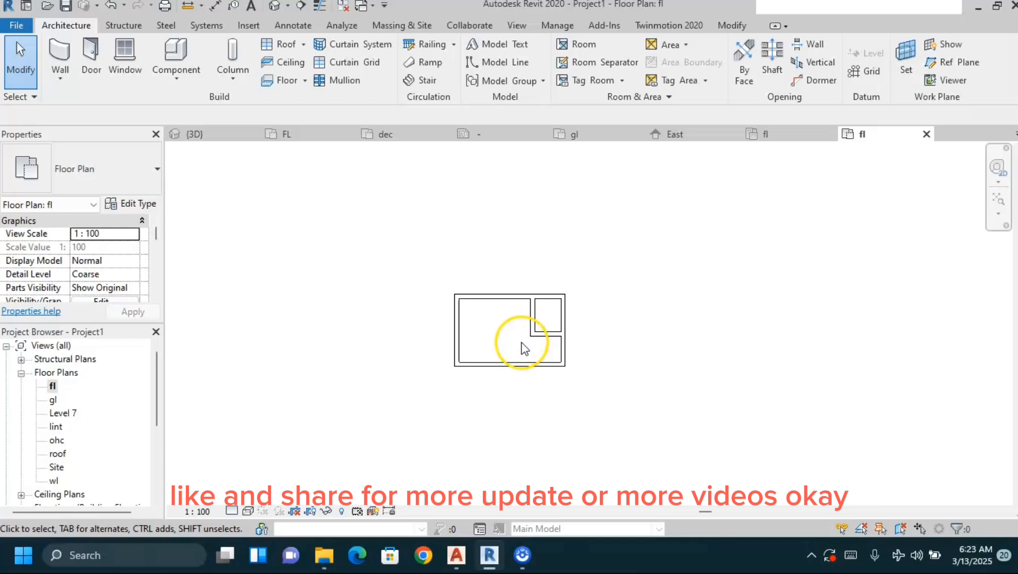
scroll(525, 347, up, 1)
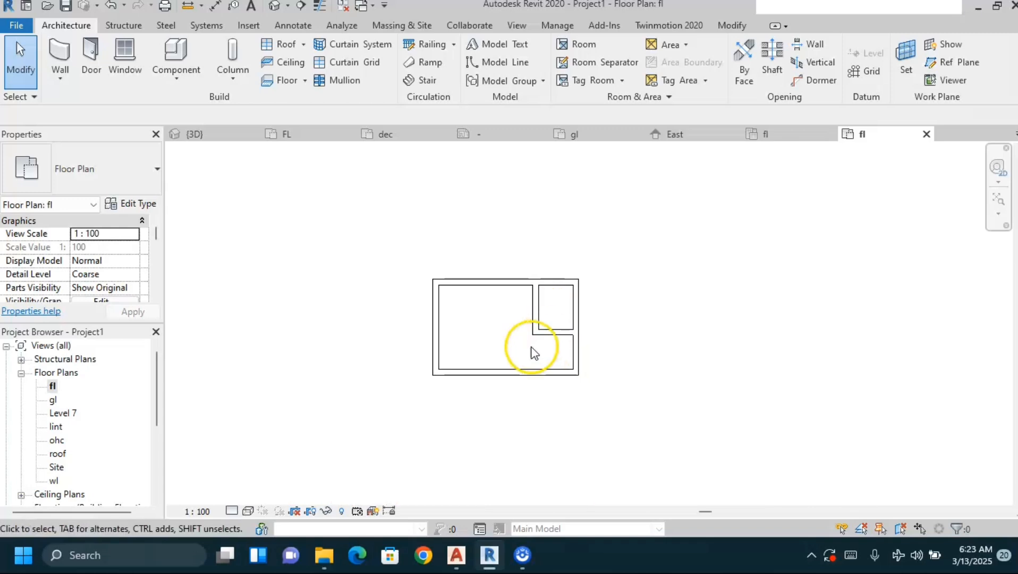
scroll(519, 375, up, 1)
scroll(566, 391, down, 1)
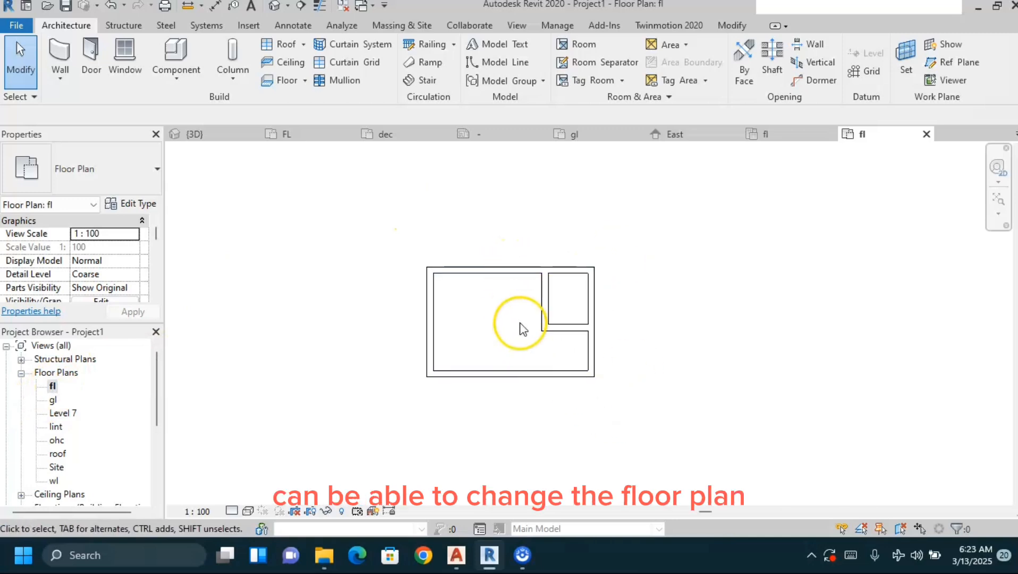
- Draw 230 walls enclosing a new upper room: 4000 mm up from the plan's upper-left corner, across in line with the toilet's inner wall, and back down
click(60, 57)
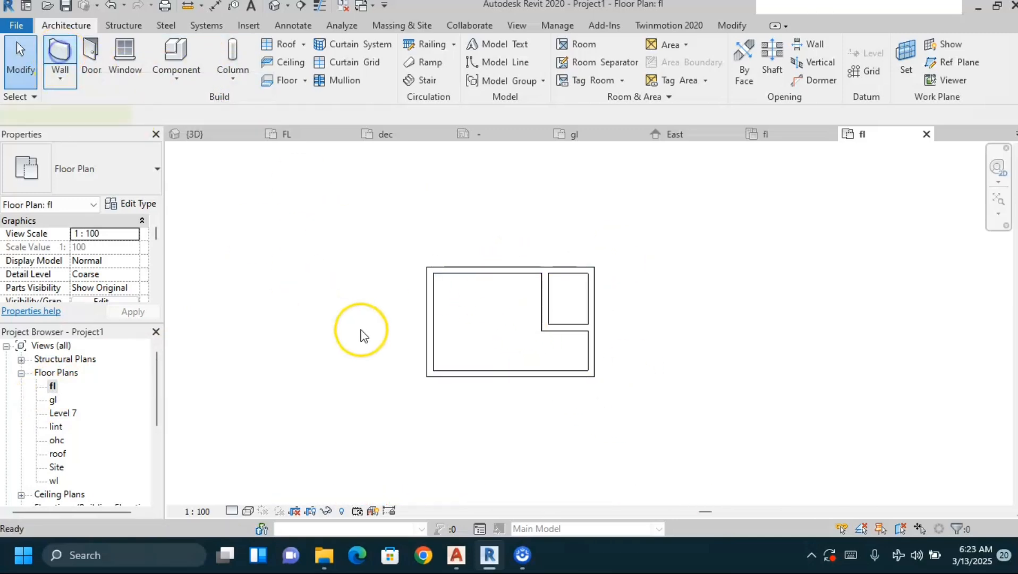
click(428, 269)
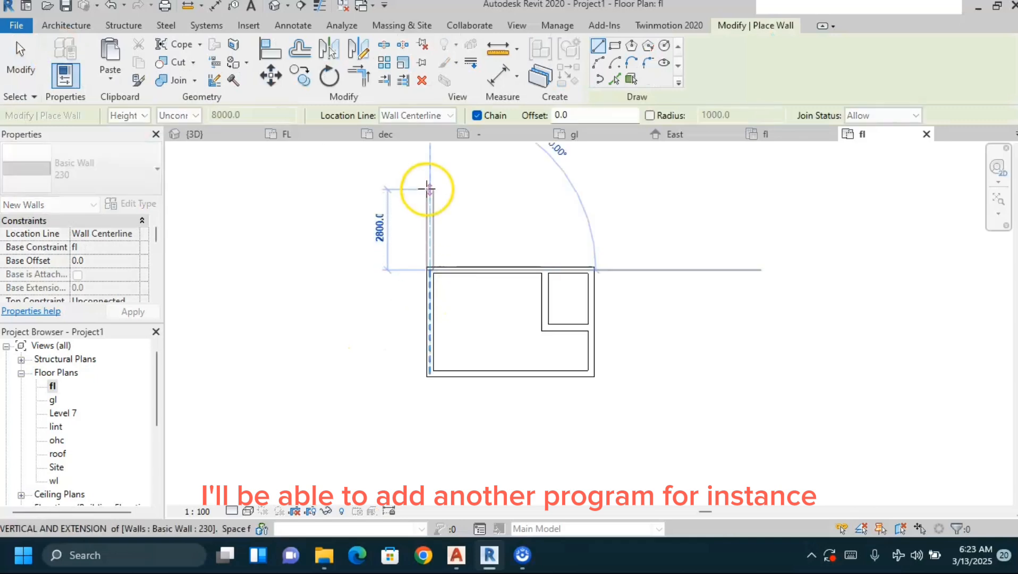
text(40)
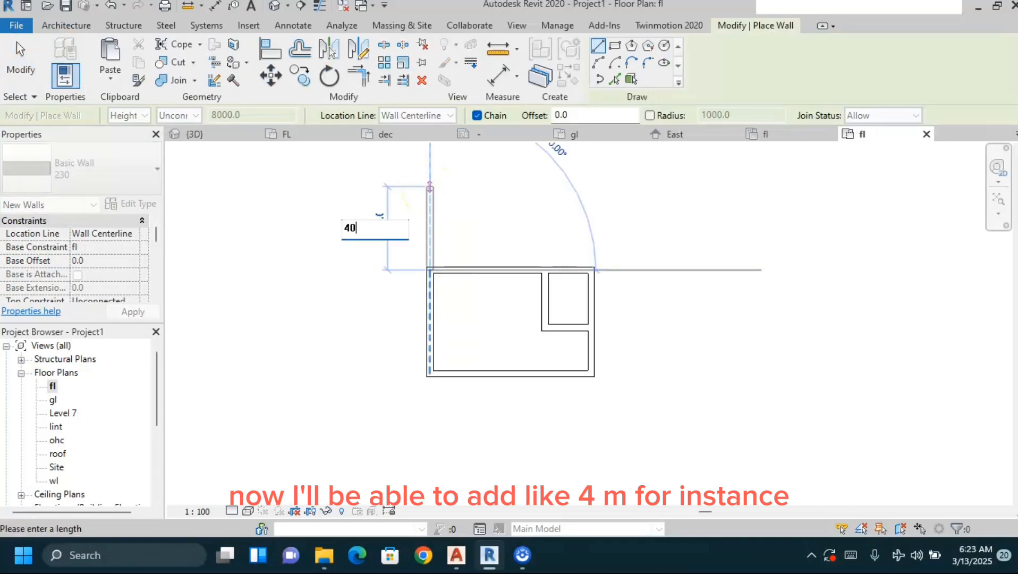
text(00)
key(Return)
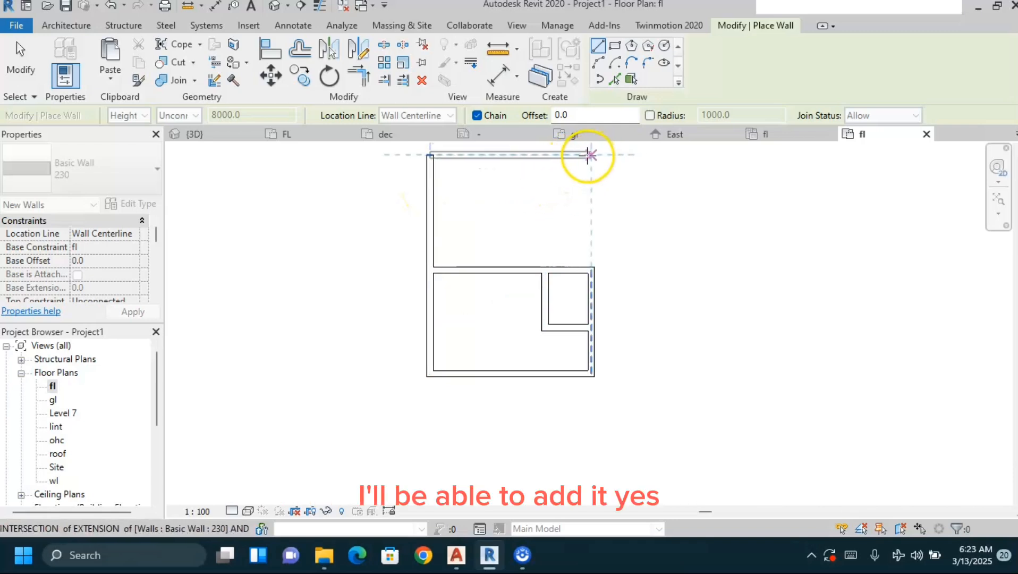
click(545, 156)
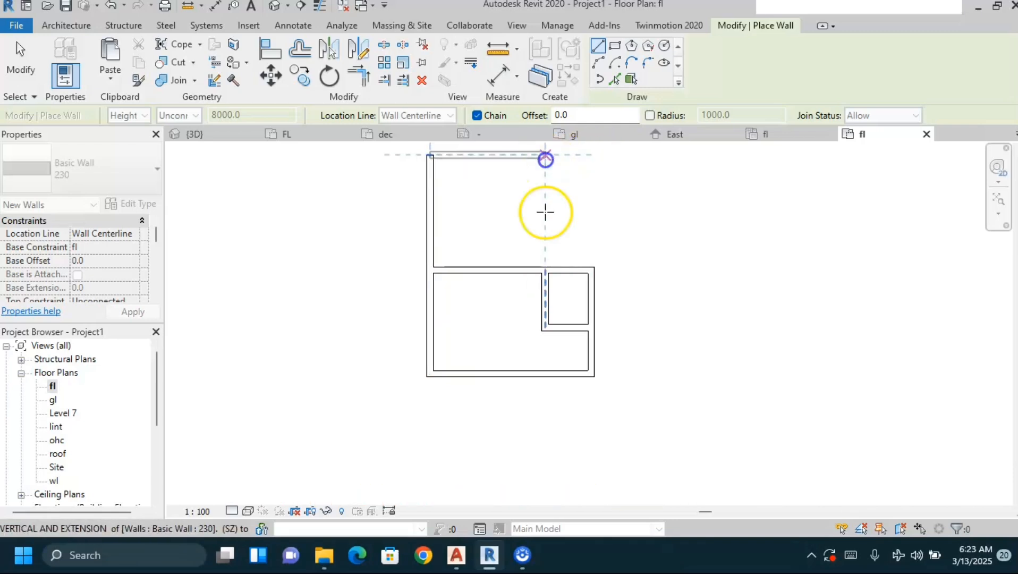
click(546, 271)
key(Escape)
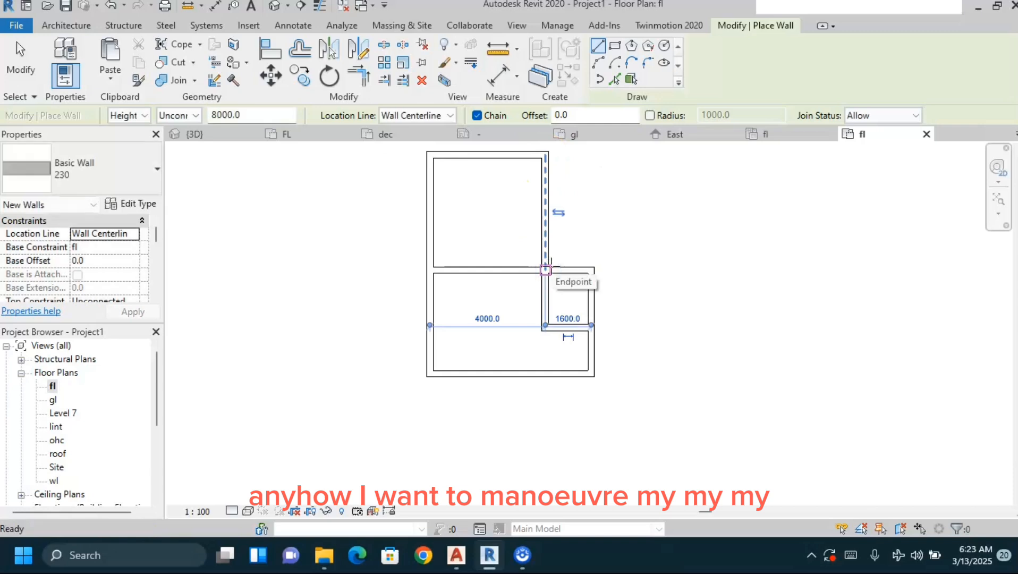
- Add walls from the new room's right side, 1600 mm outward and 2000 mm down to the existing upper-right corner
click(545, 210)
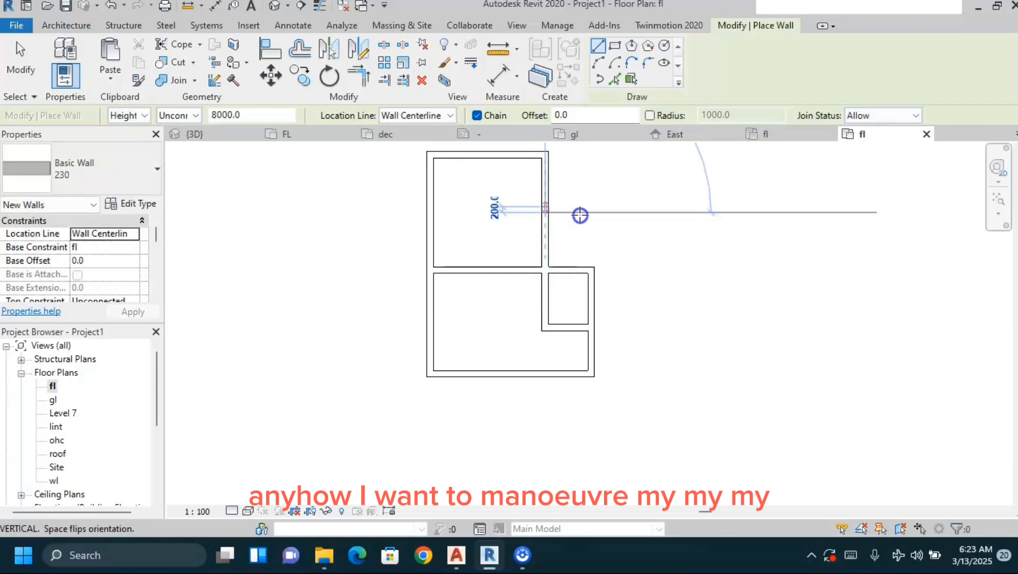
click(591, 212)
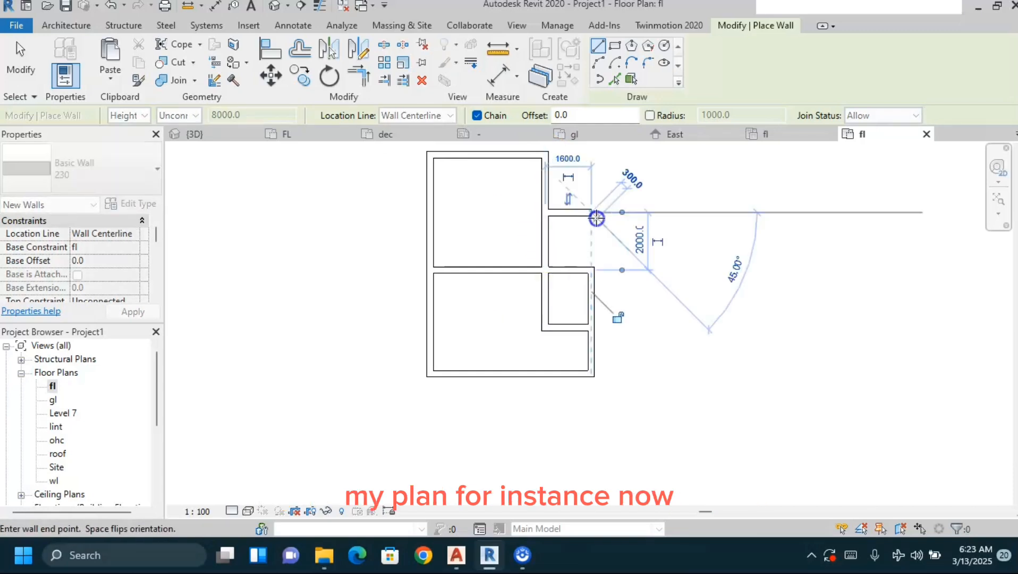
click(590, 272)
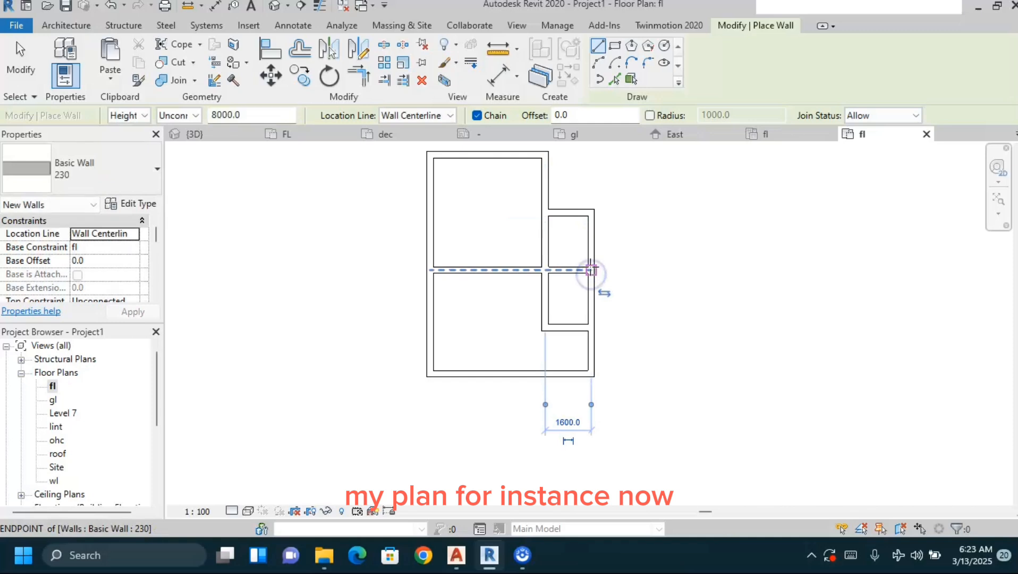
key(Escape)
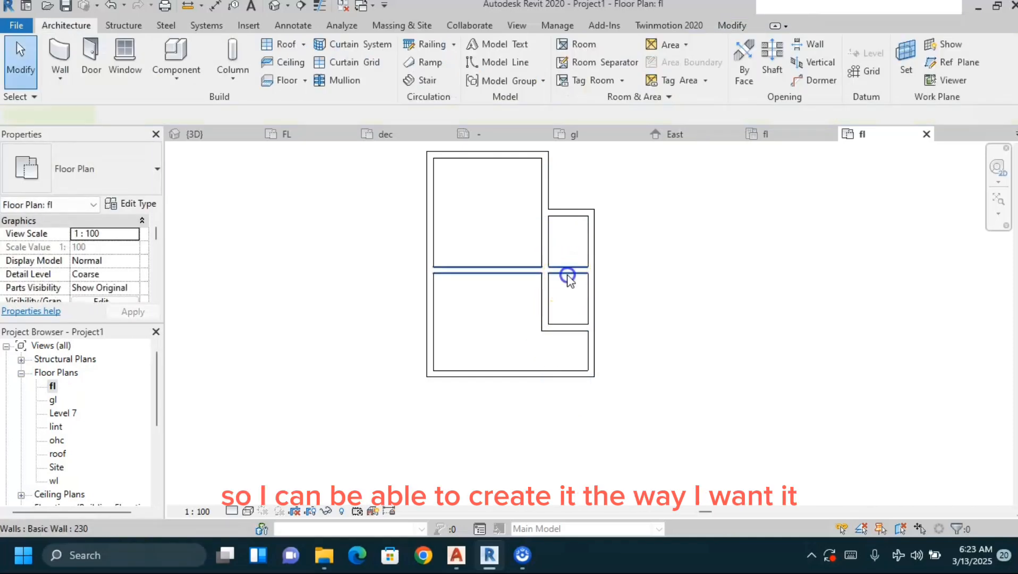
- Shorten the horizontal wall between the rooms to end at the toilet's inner vertical wall, merging the two small side spaces
click(568, 271)
drag(590, 270, 545, 271)
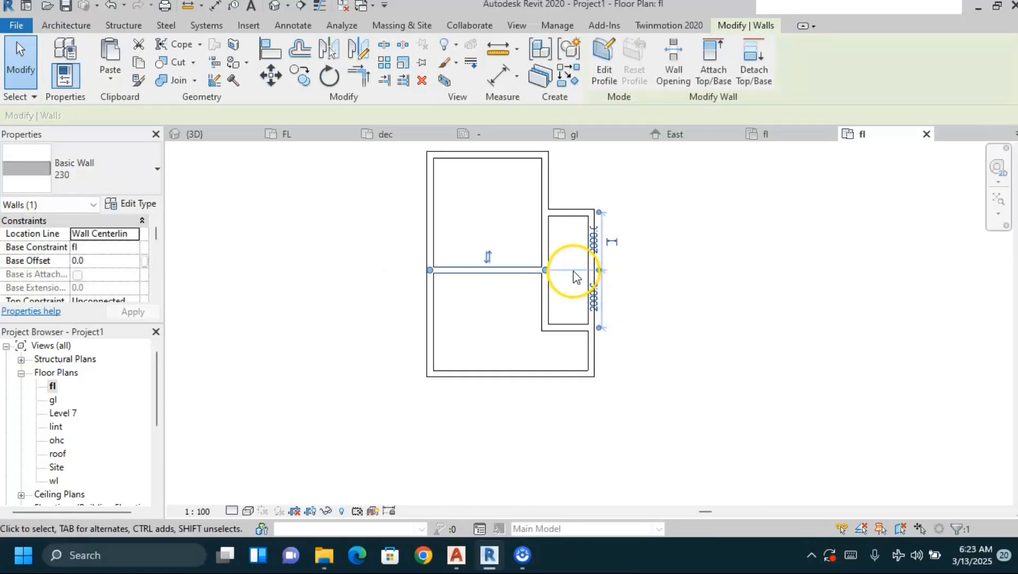
scroll(582, 274, up, 1)
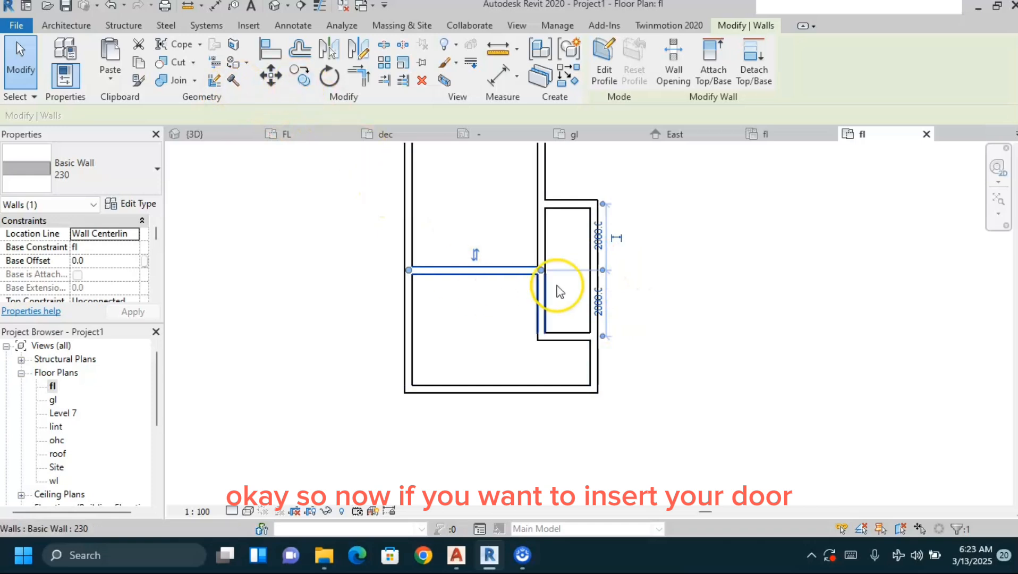
click(705, 250)
scroll(417, 398, down, 2)
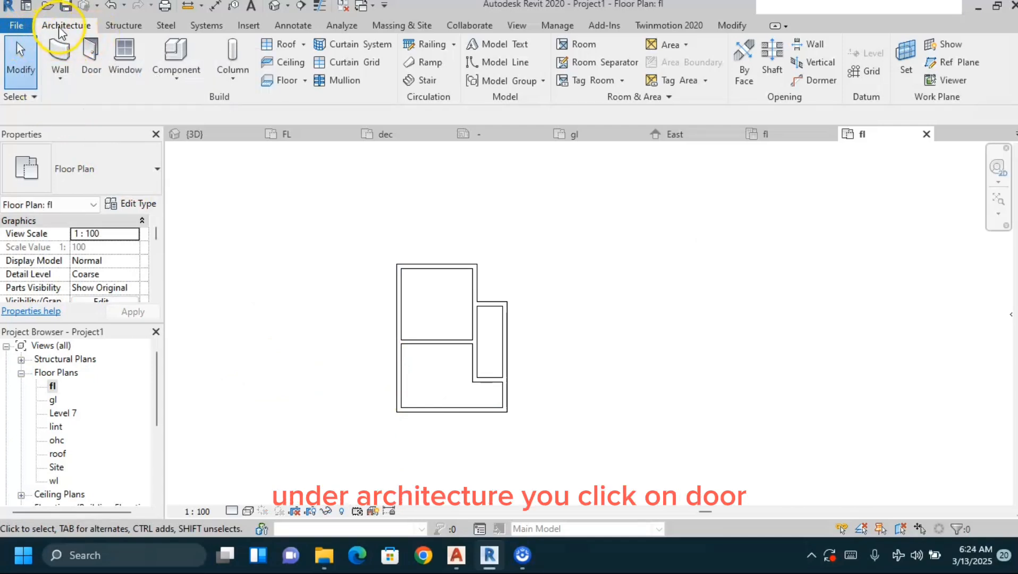
- Place an M_Single-Flush 0915 x 2134mm door between the upper room and the side room, centred about 1400 mm below the side room's upper wall
click(90, 59)
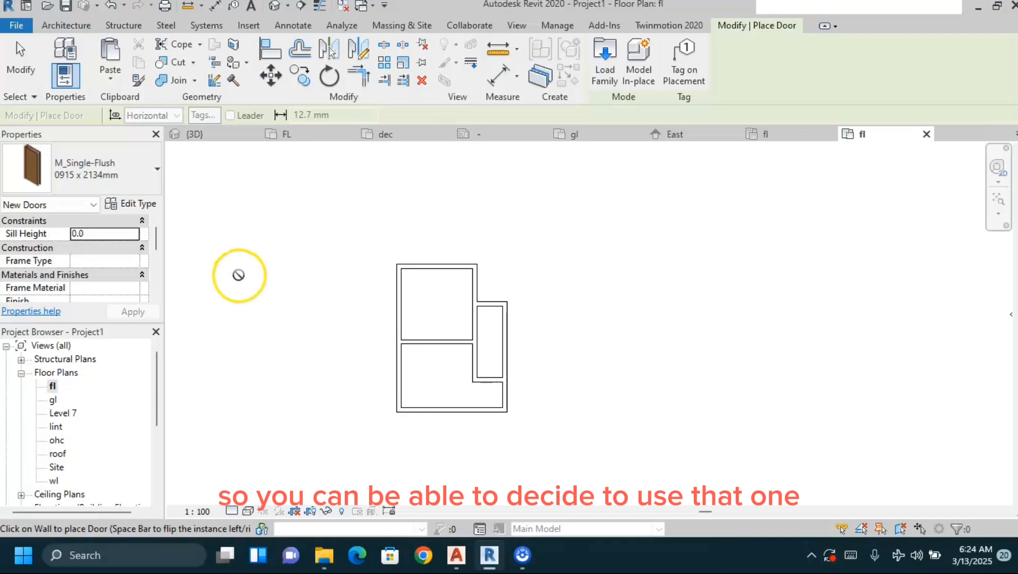
scroll(462, 345, up, 4)
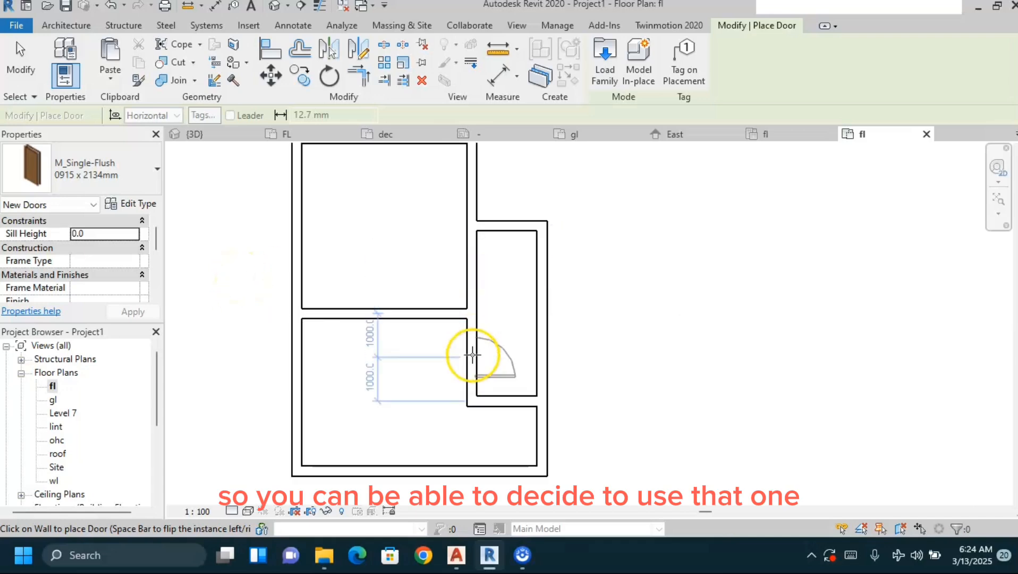
scroll(459, 285, up, 2)
scroll(459, 286, up, 1)
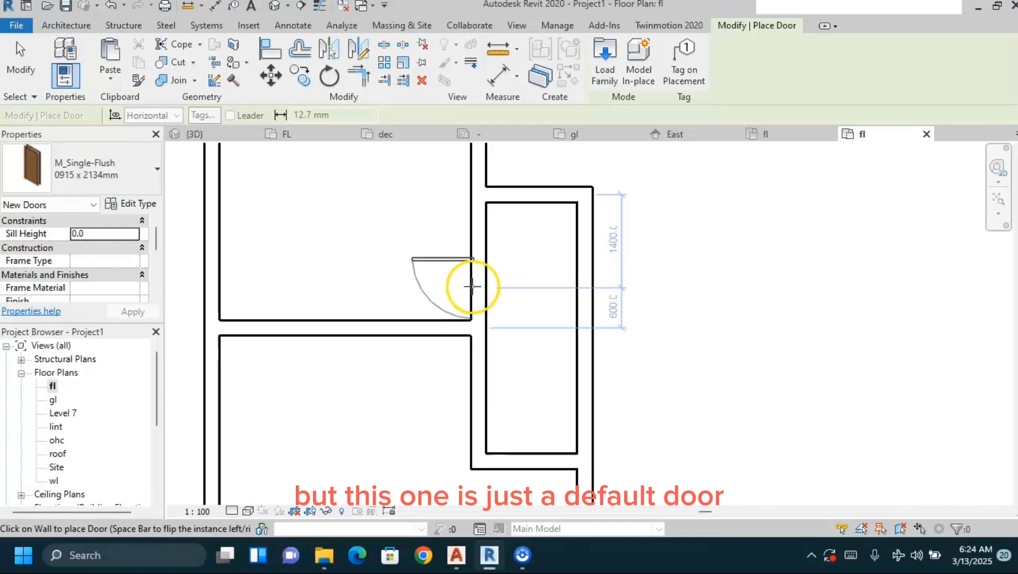
click(477, 284)
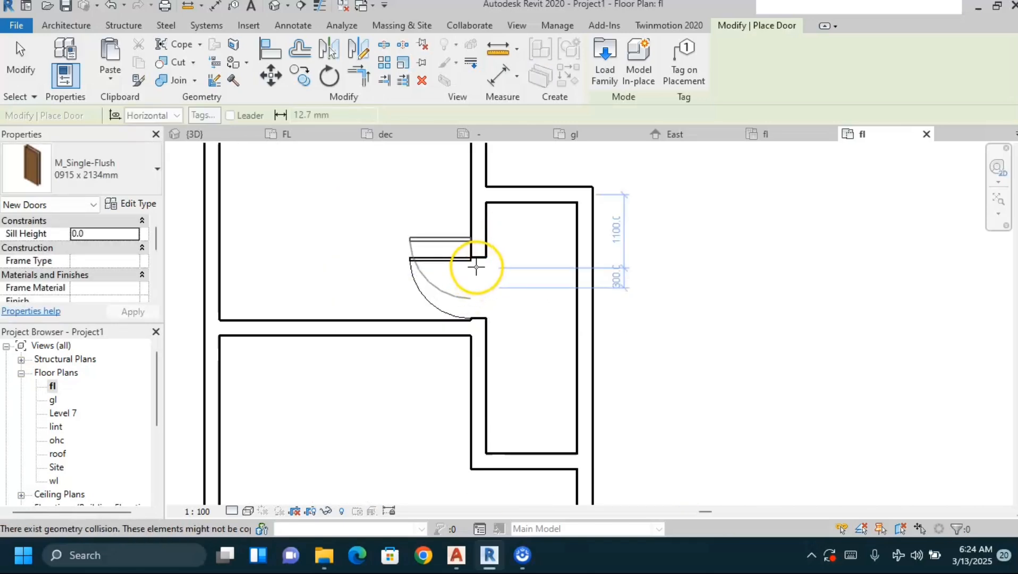
key(Escape)
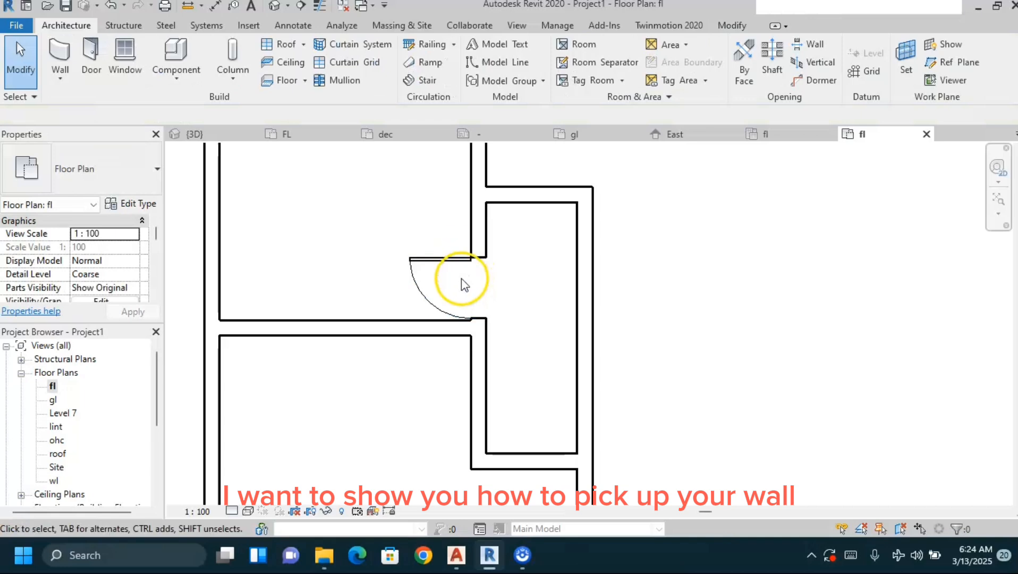
- Open the door family library and preview the bifold door families in the Bifold folder of DOORS
scroll(461, 279, down, 1)
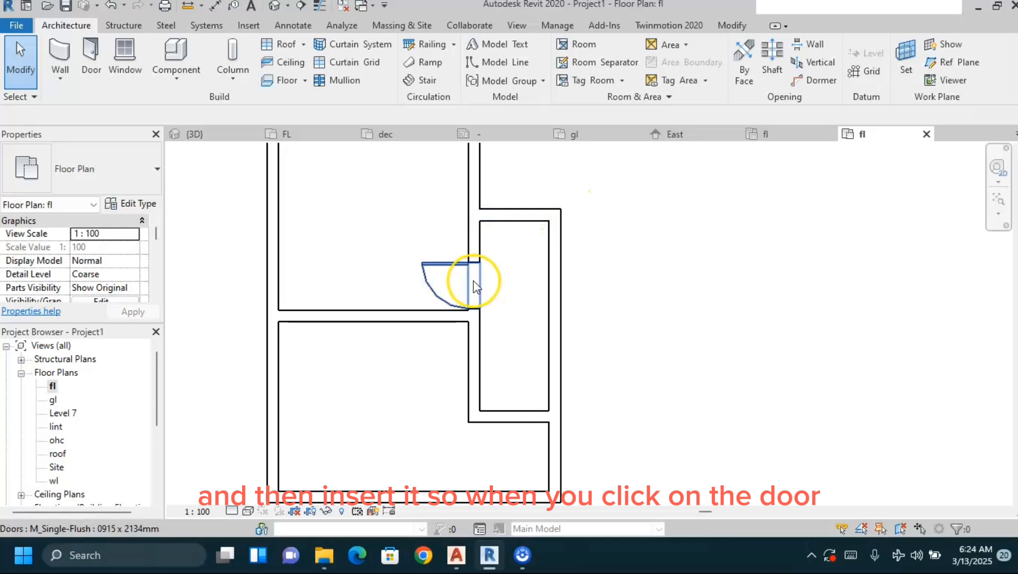
click(90, 69)
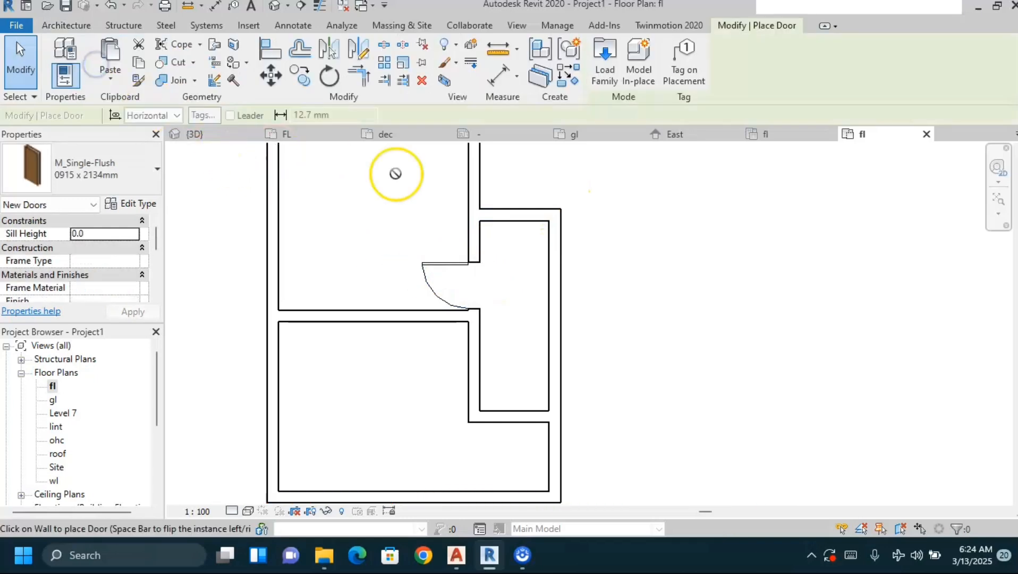
click(602, 75)
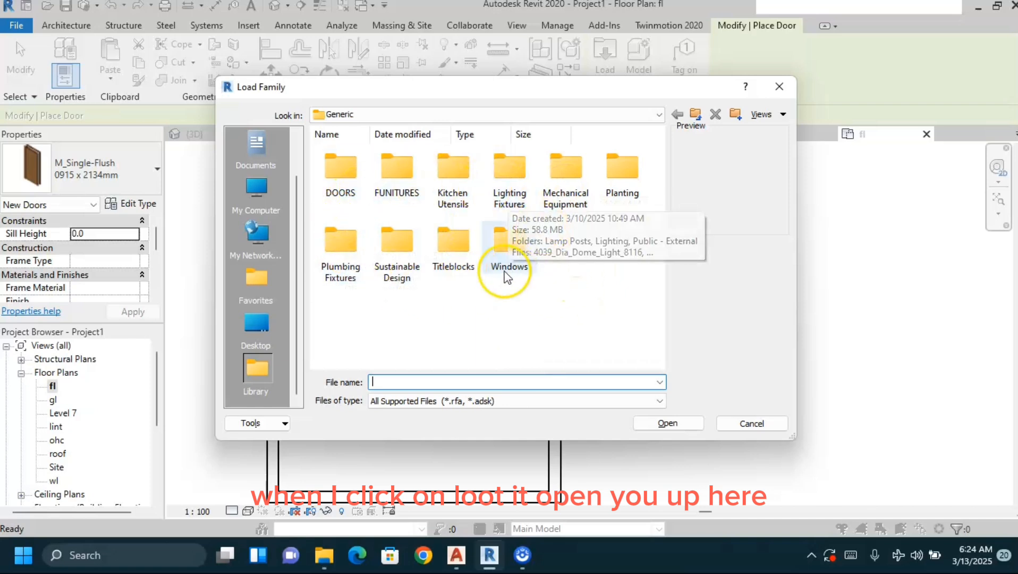
double_click(341, 181)
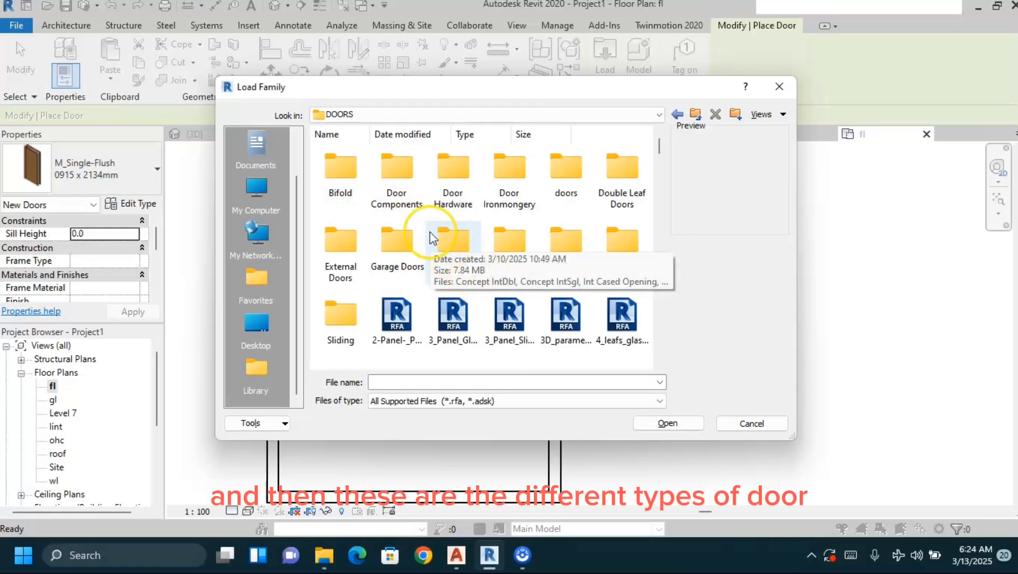
double_click(344, 197)
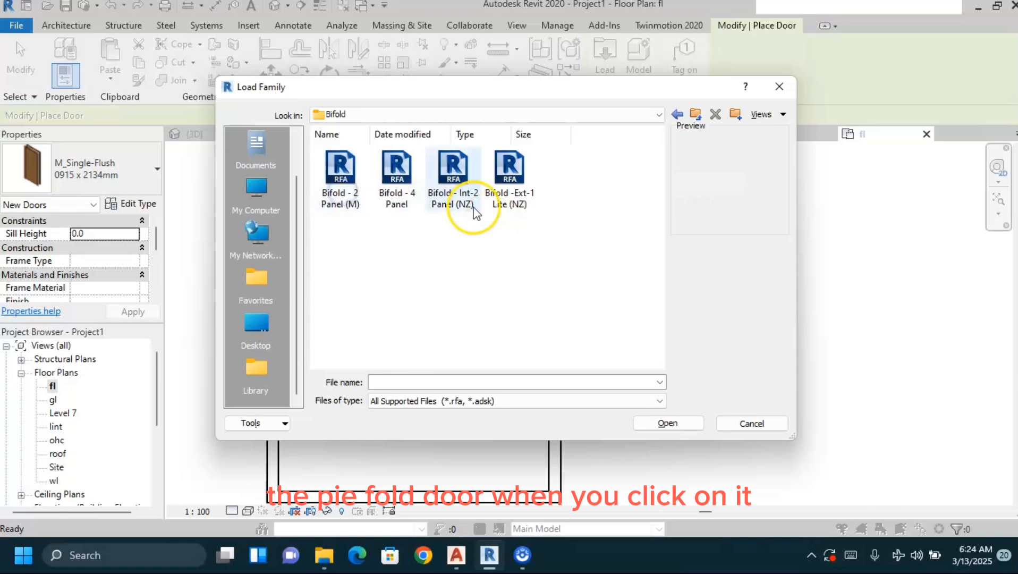
click(467, 196)
click(509, 175)
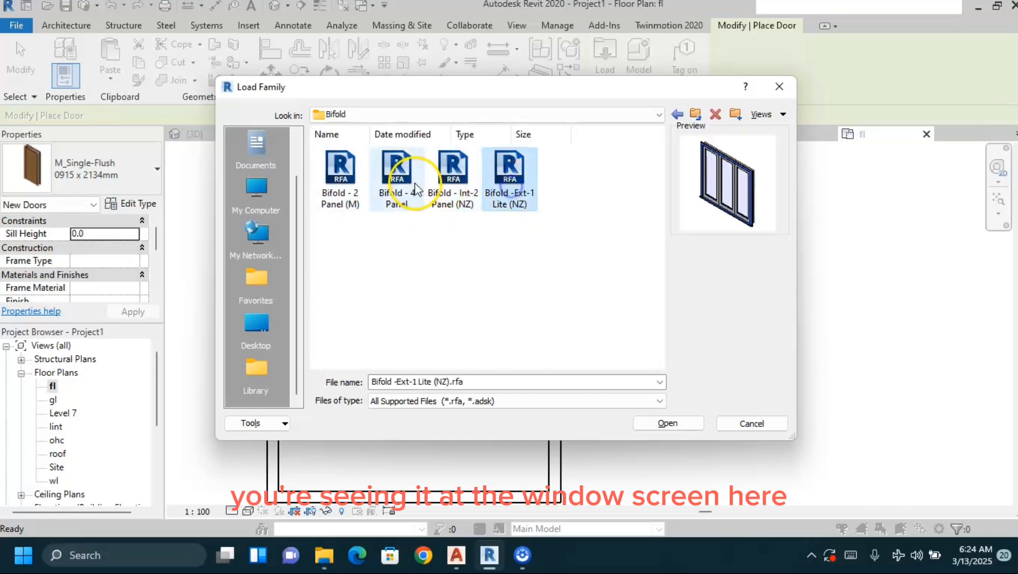
click(398, 173)
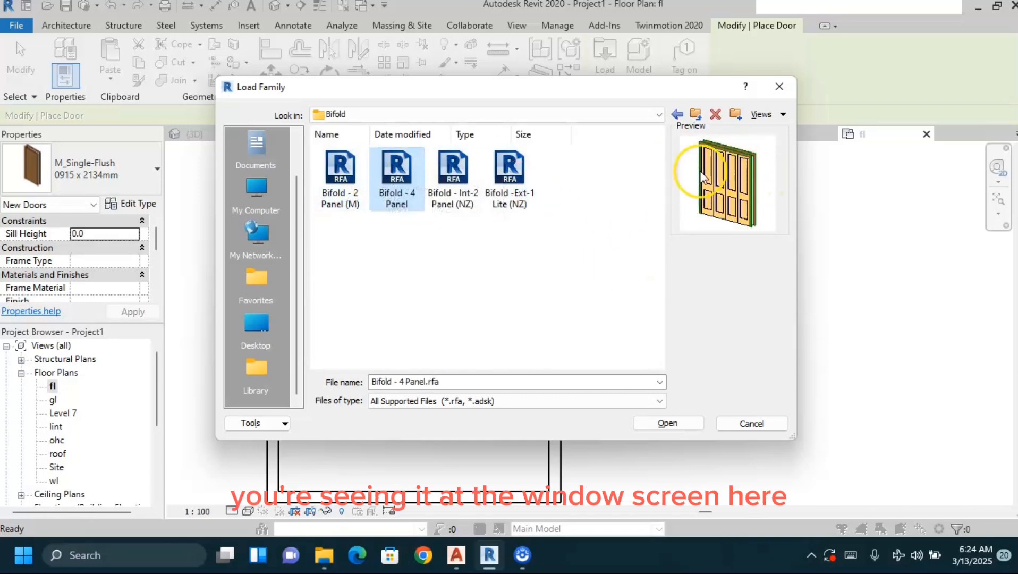
click(341, 183)
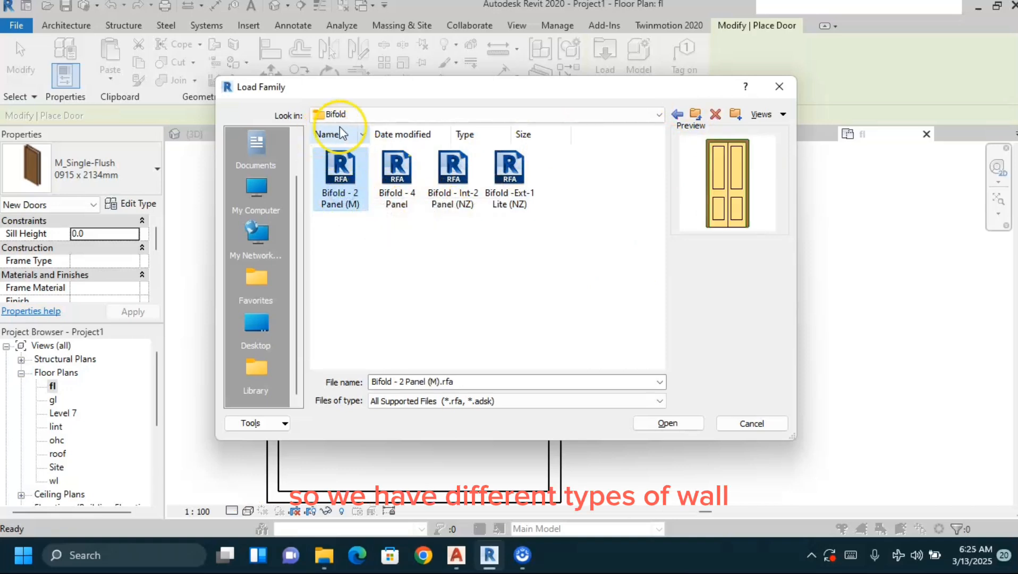
click(677, 114)
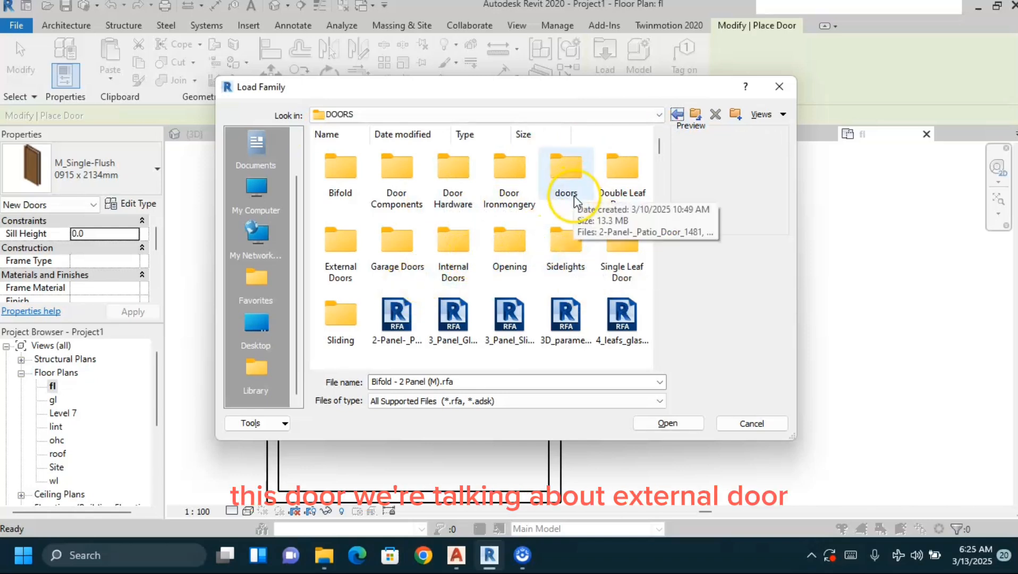
- Preview the single, double, flush and louvre door families in the External Doors folder
double_click(349, 259)
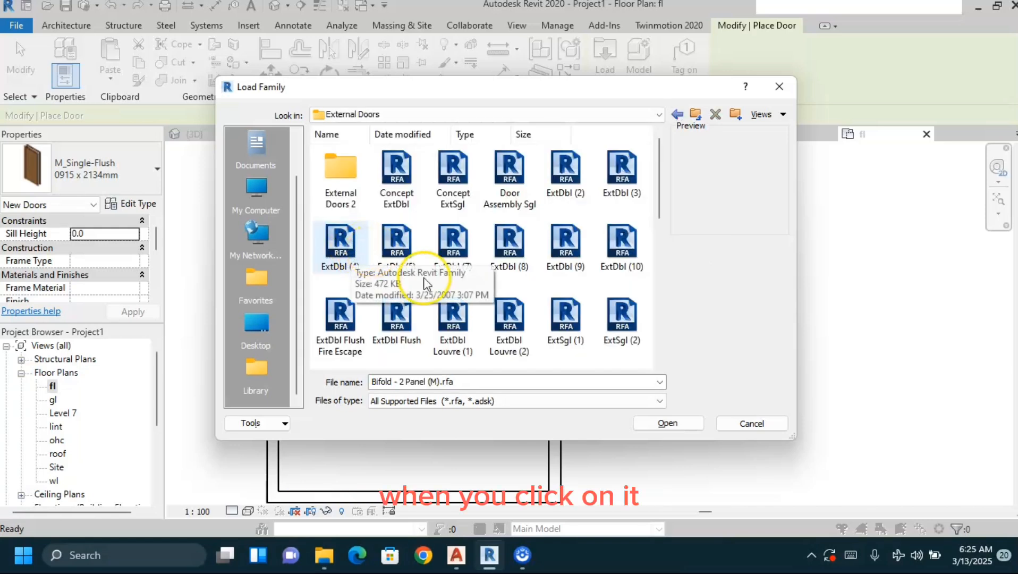
click(452, 169)
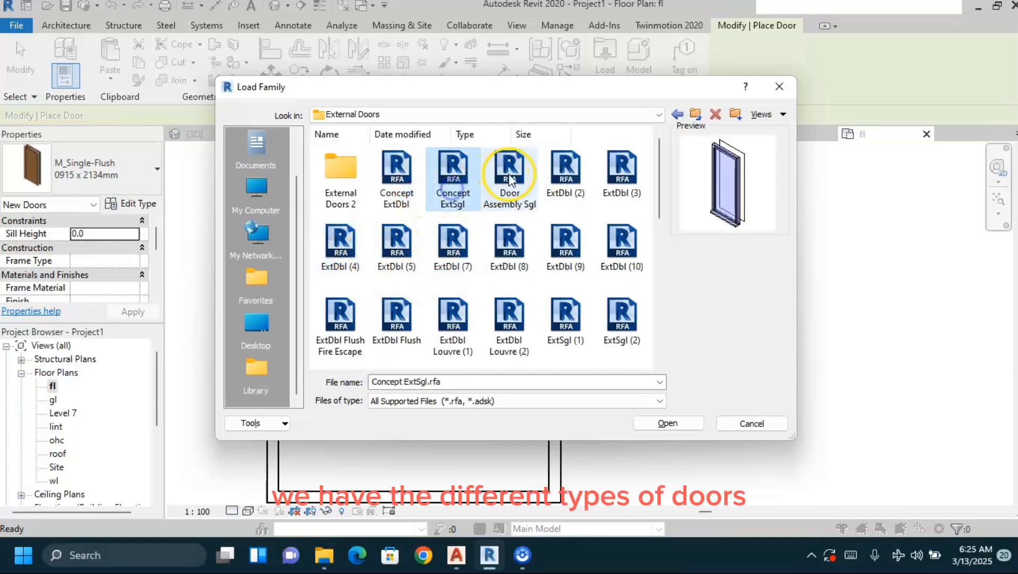
click(509, 171)
click(566, 176)
click(567, 242)
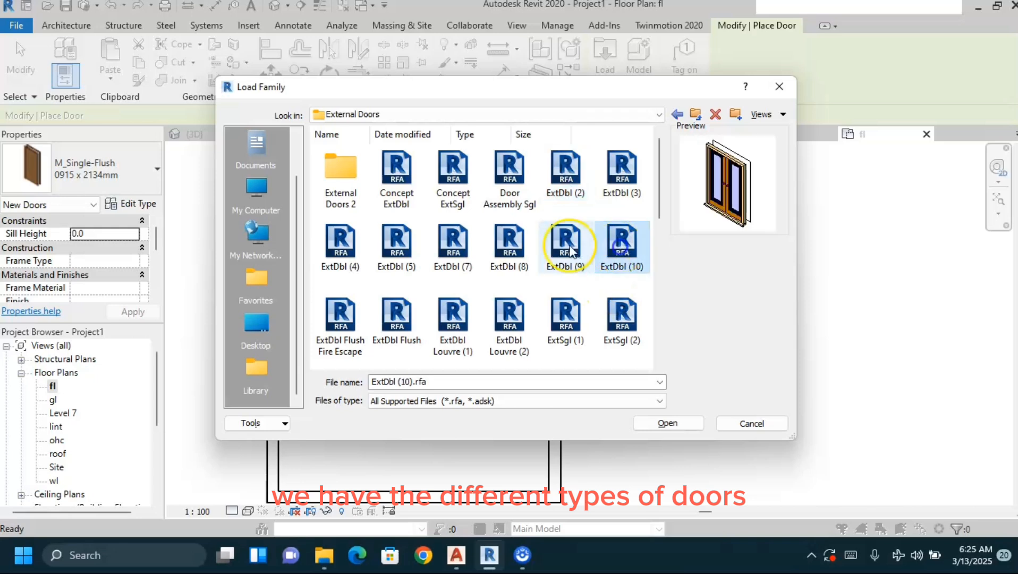
click(511, 246)
click(455, 247)
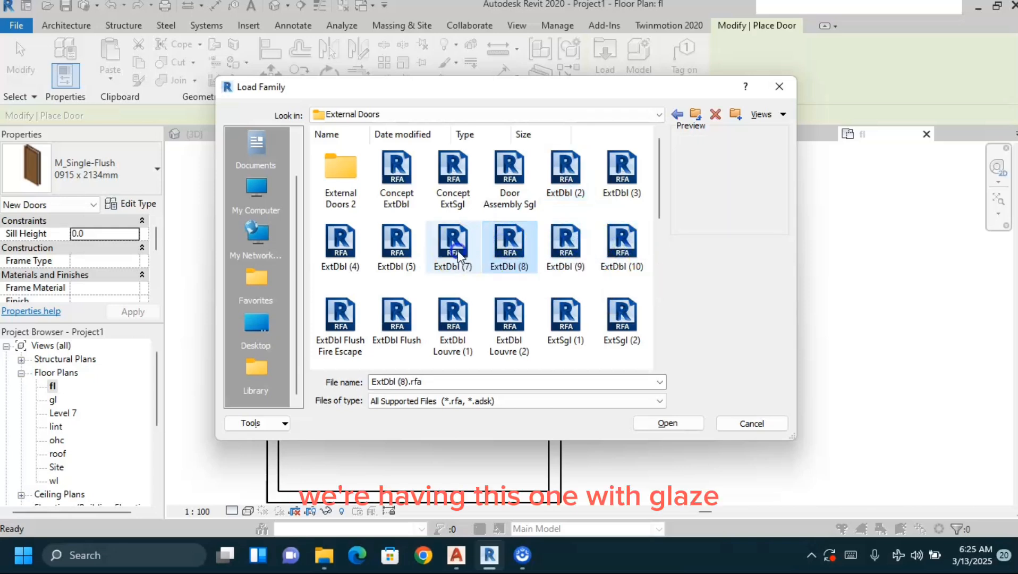
click(401, 260)
click(336, 256)
click(338, 335)
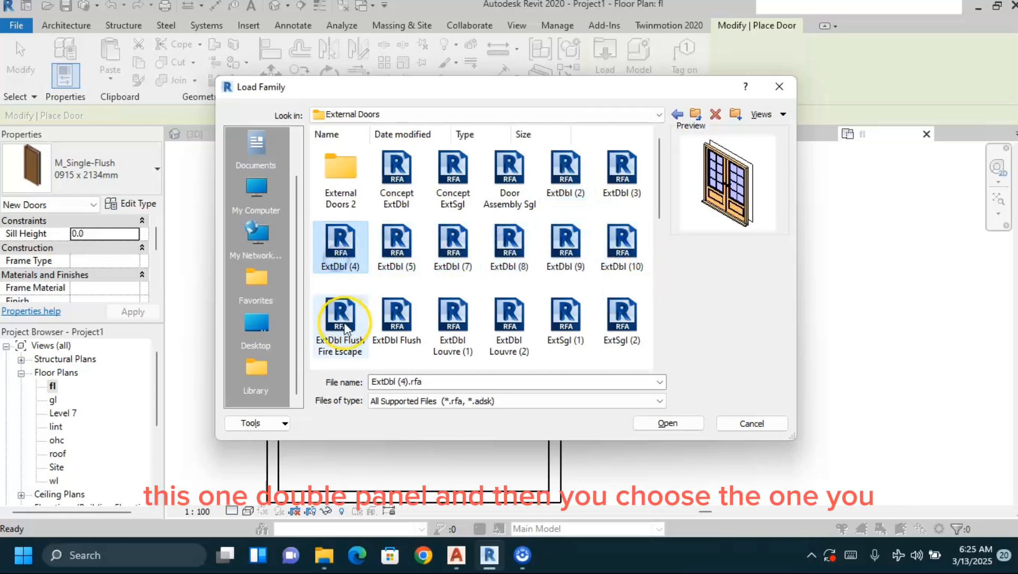
click(401, 318)
click(454, 314)
click(515, 317)
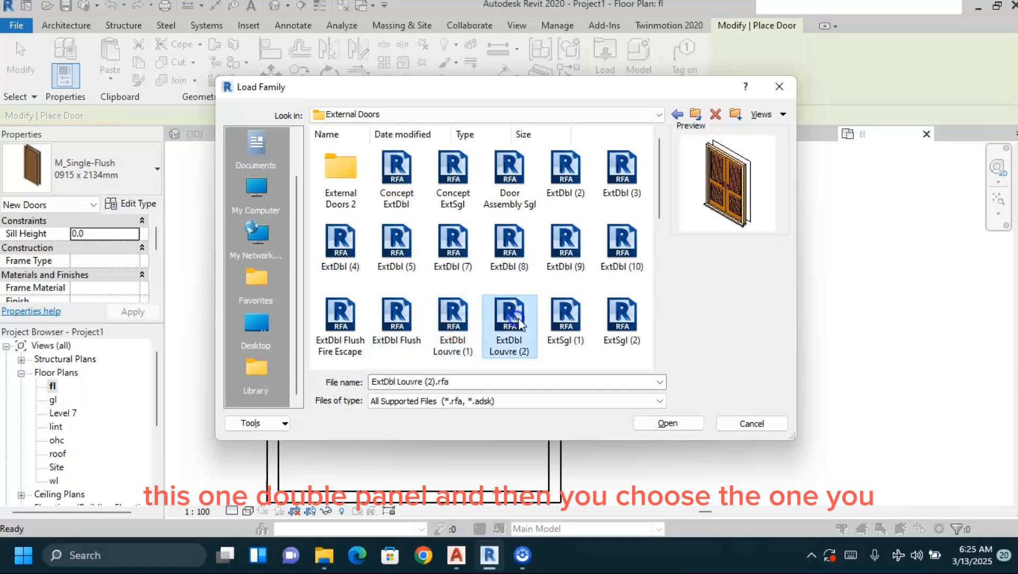
click(576, 318)
click(600, 314)
scroll(590, 319, down, 5)
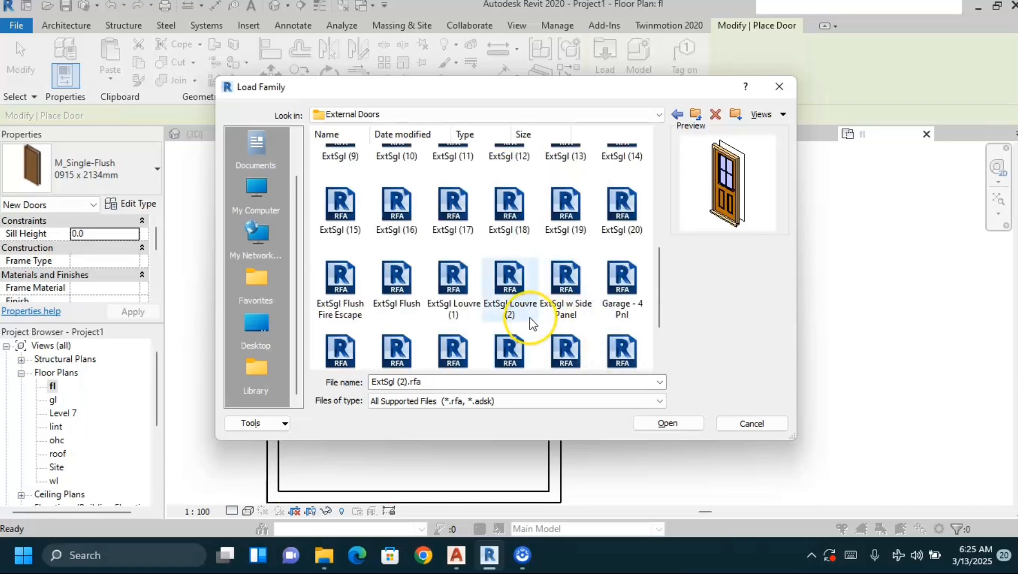
click(503, 291)
click(451, 281)
click(388, 287)
- Load the ExtDbl (2) double door family from the External Doors folder into the project
scroll(367, 285, up, 5)
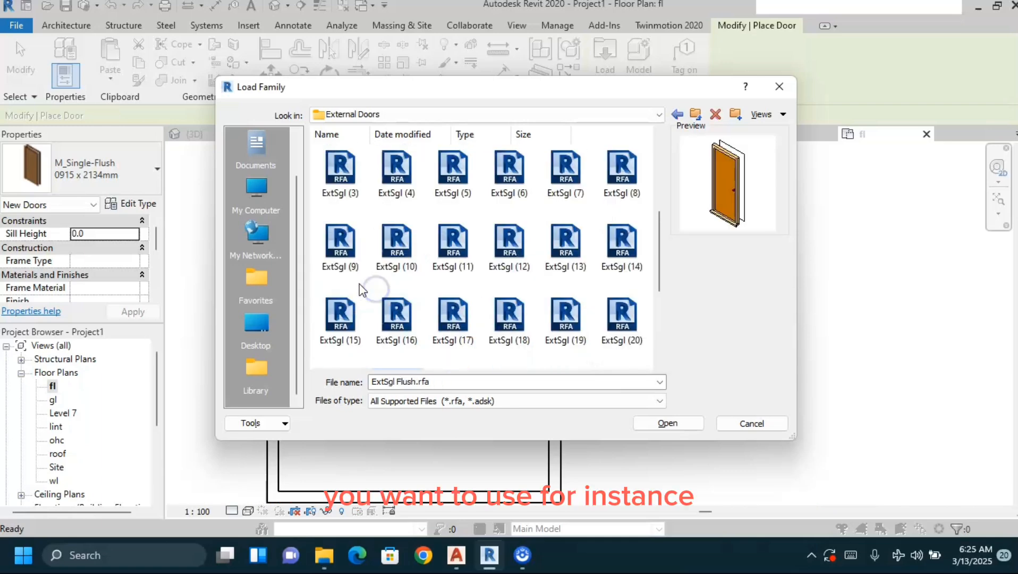
click(567, 181)
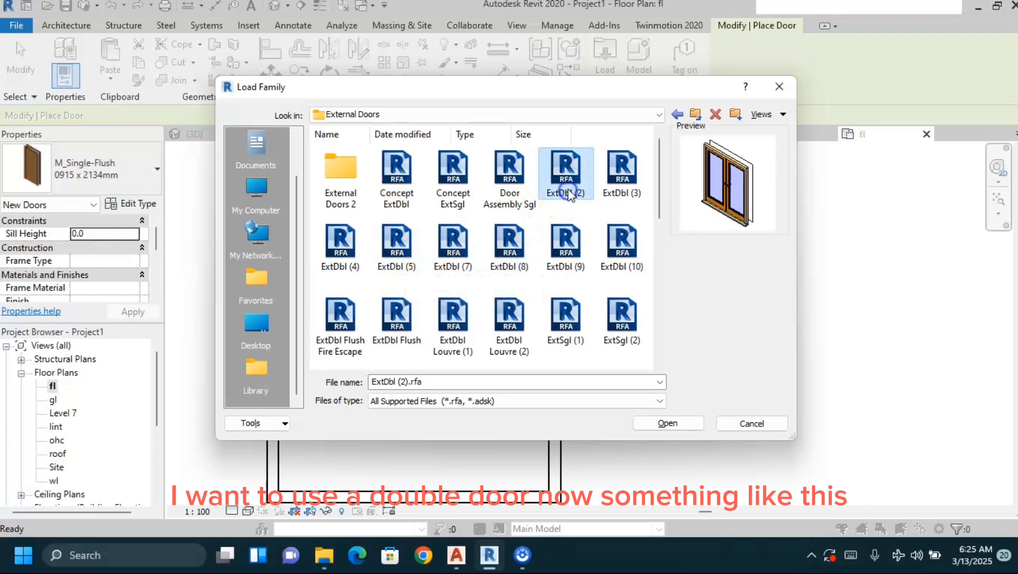
click(670, 423)
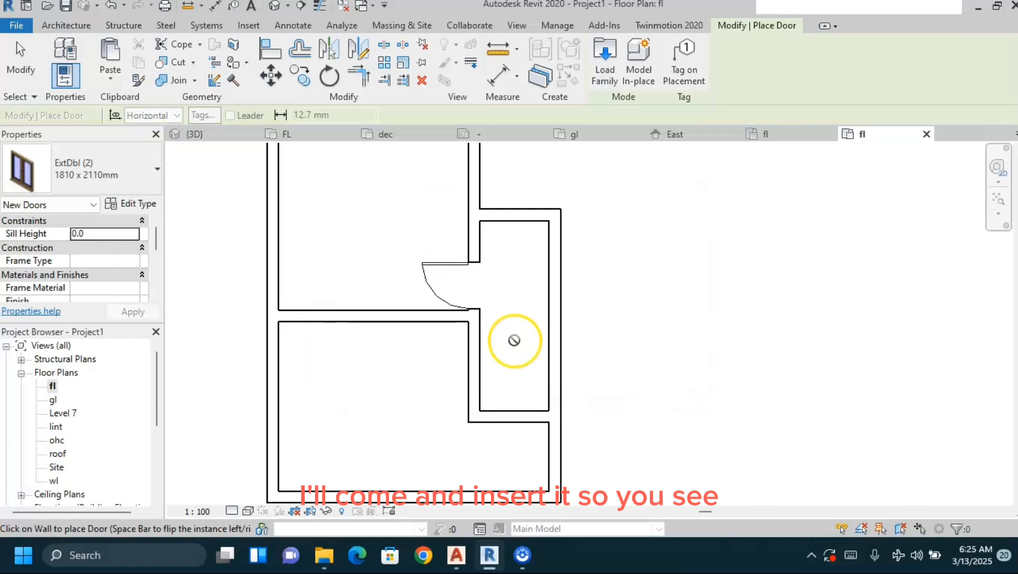
- Try to place an ExtDbl (2) 1810 x 2110mm door in the vertical wall between the lower room and side room, 1000 mm from each end
scroll(477, 370, up, 2)
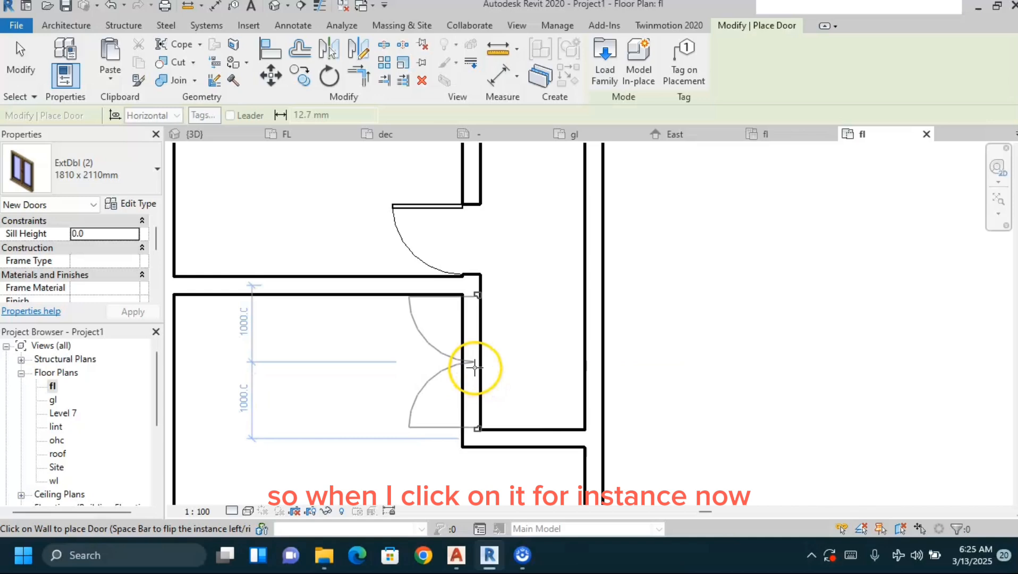
click(475, 367)
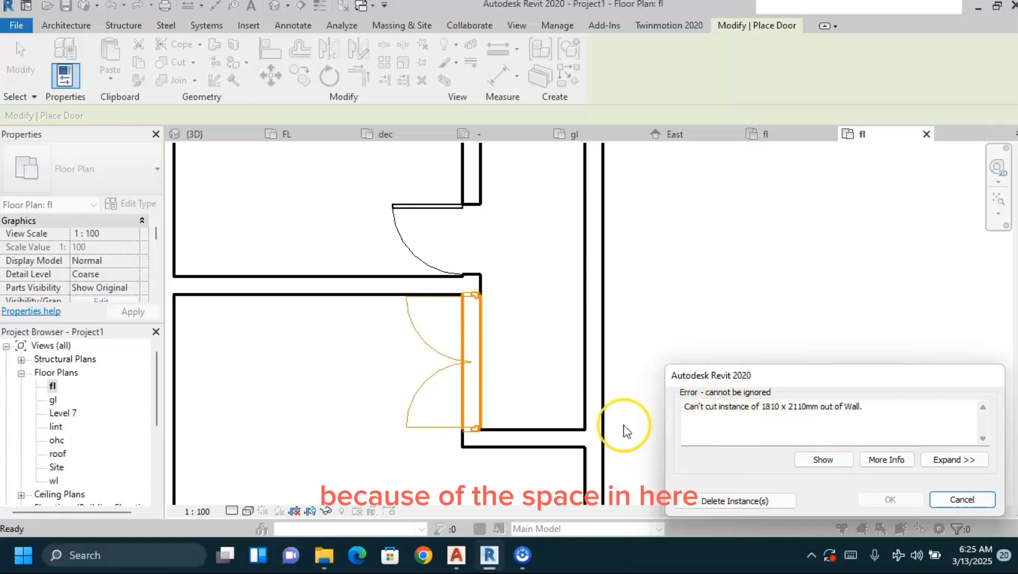
click(750, 498)
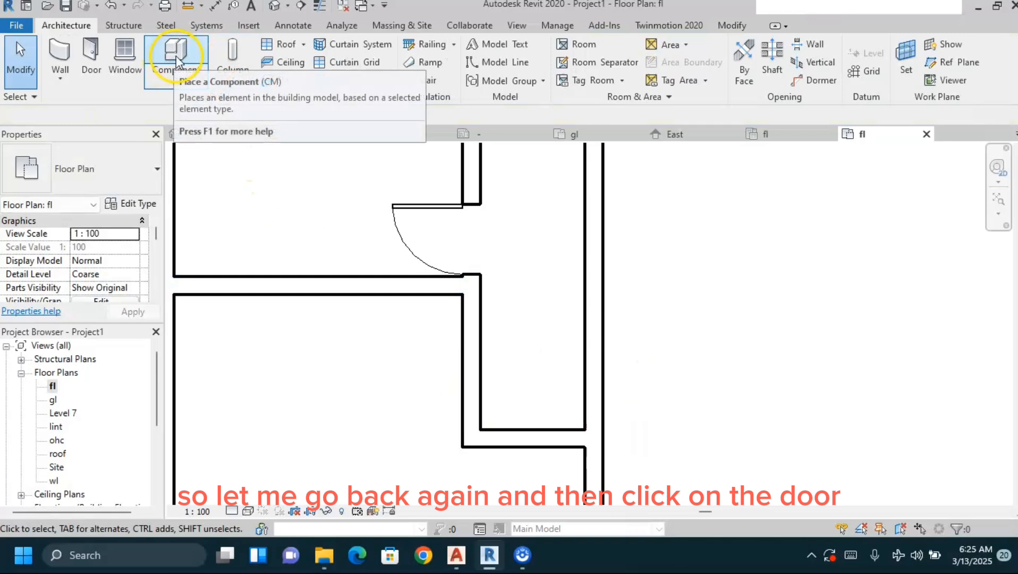
- Place an ExtDbl (2) 1810 x 2110mm door in the lower room's bottom wall, centred 1600 mm from the left wall and opening outward
click(91, 74)
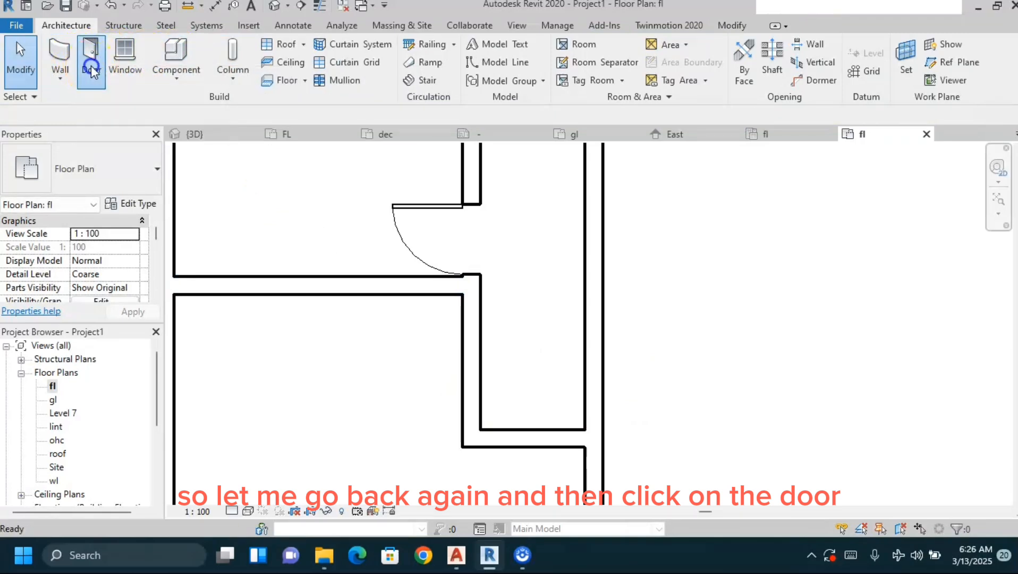
scroll(552, 267, down, 2)
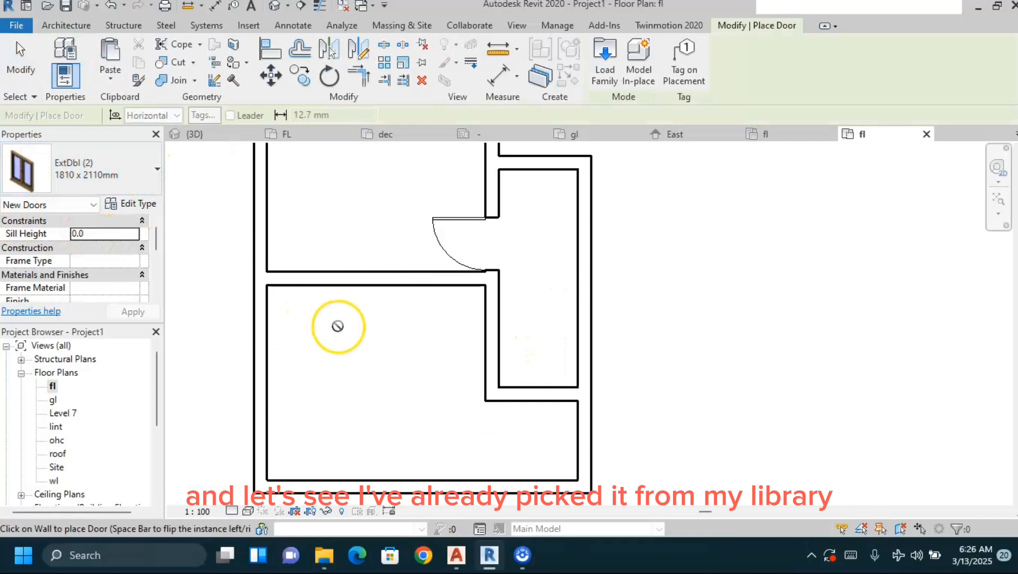
scroll(356, 298, down, 2)
scroll(364, 393, down, 2)
scroll(357, 397, up, 2)
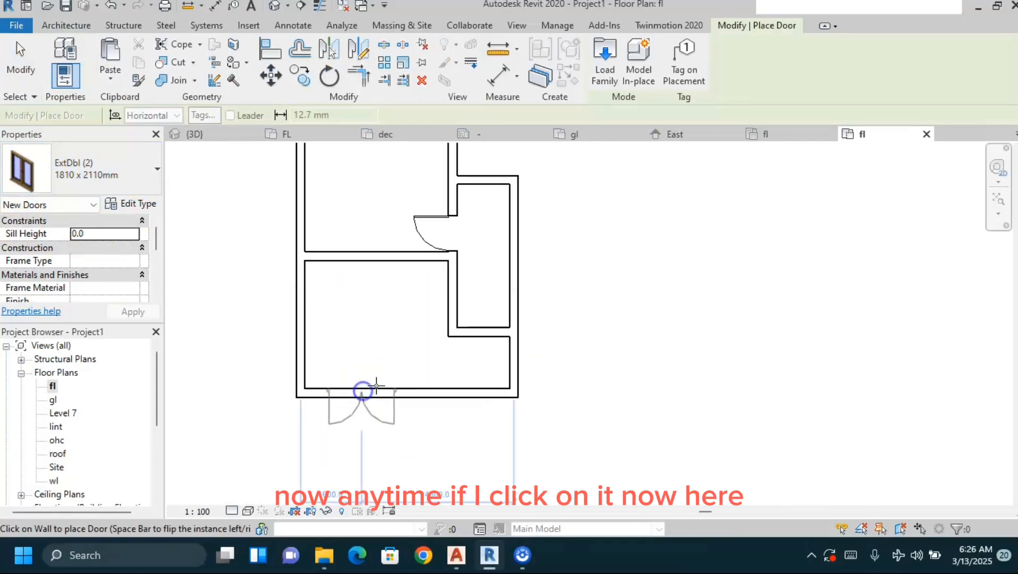
click(375, 389)
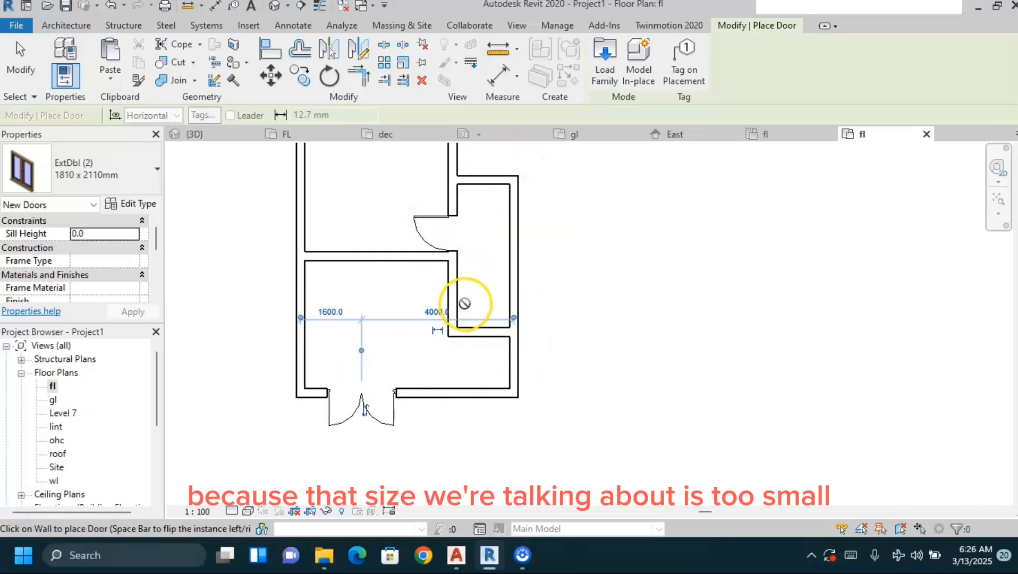
- Place another ExtDbl (2) 1810 x 2110mm door in the side room's outer wall, centred 2000 mm from each end and opening inward
scroll(484, 407, down, 1)
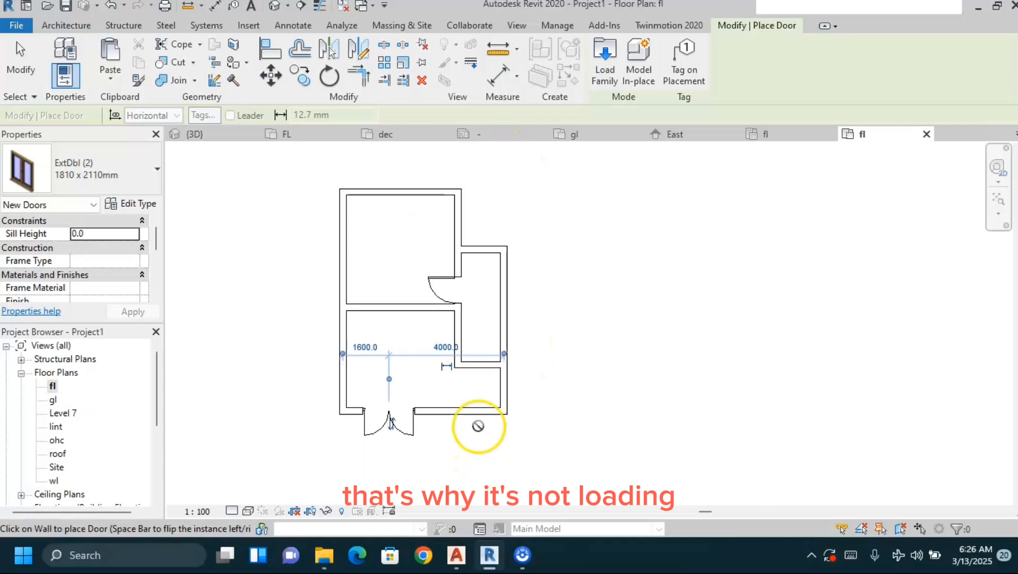
scroll(461, 215, up, 2)
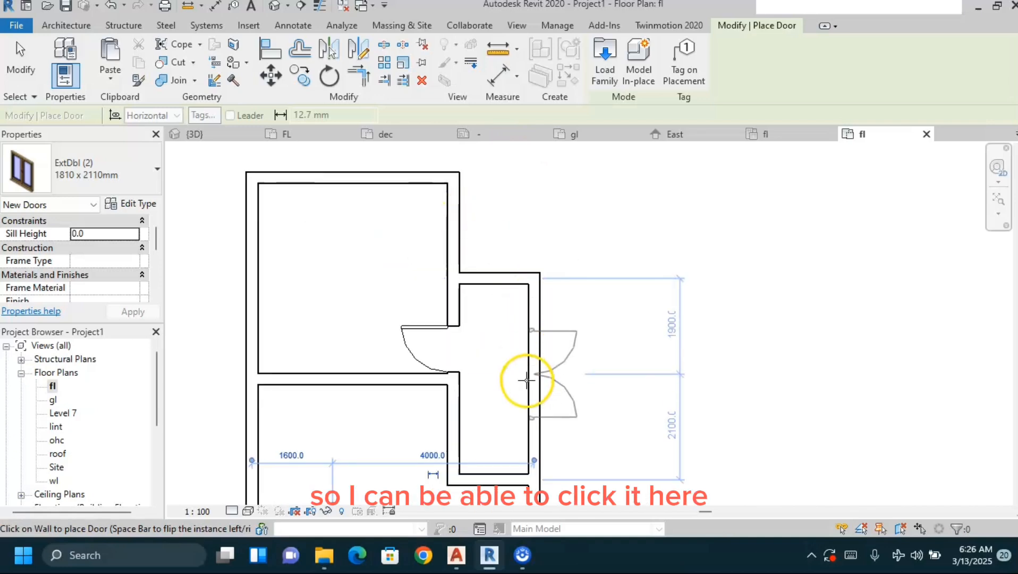
click(541, 380)
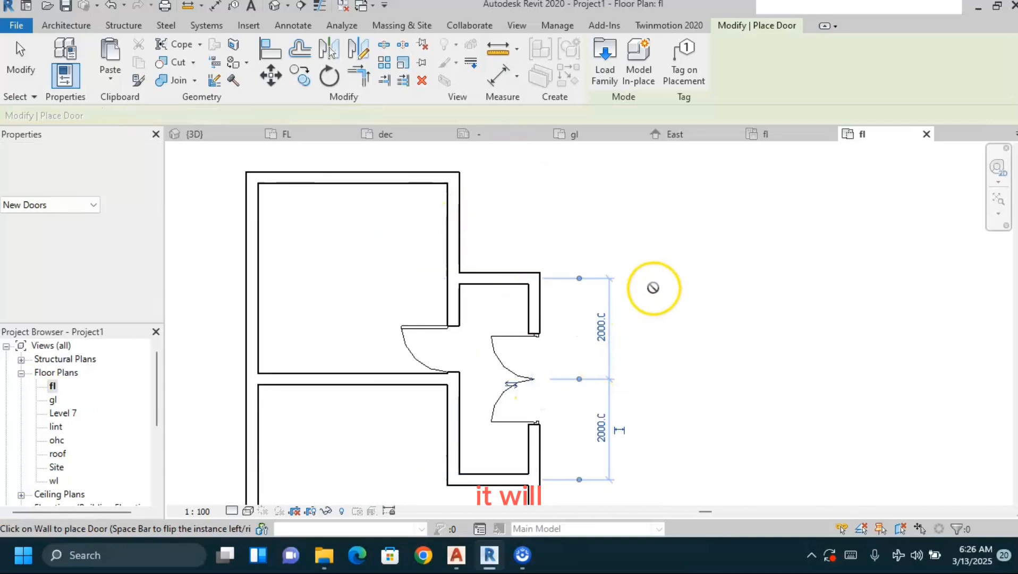
scroll(586, 363, down, 3)
scroll(557, 368, up, 3)
click(542, 303)
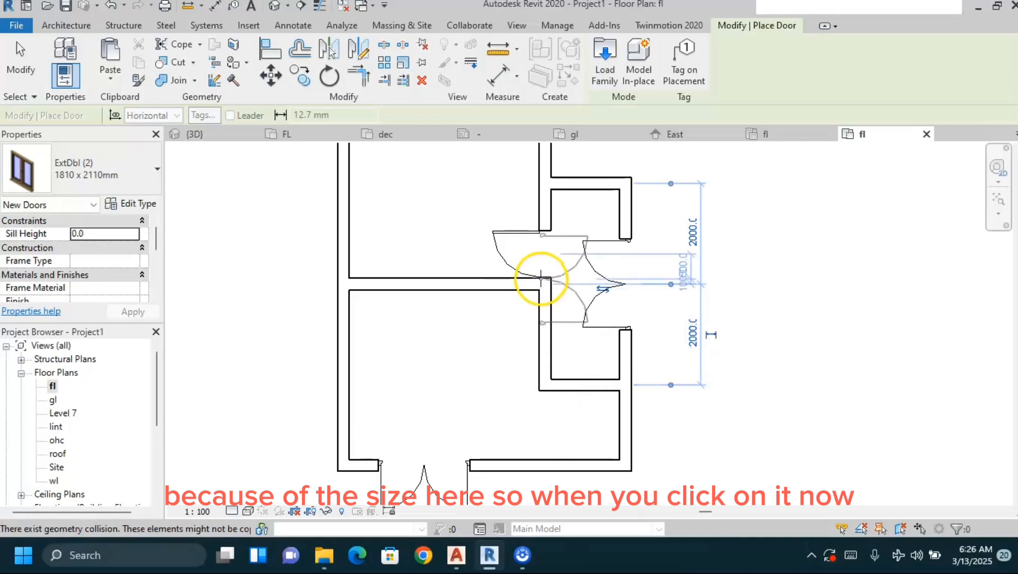
scroll(505, 287, down, 3)
click(14, 59)
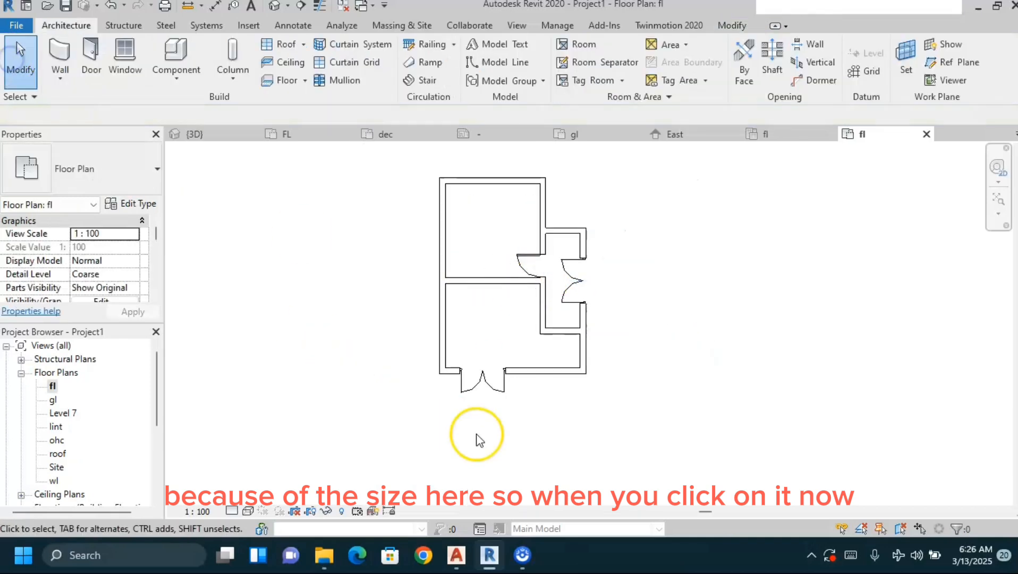
- Flip the double door in the lower room's bottom wall to open inward and return it to opening outward
scroll(510, 422, up, 2)
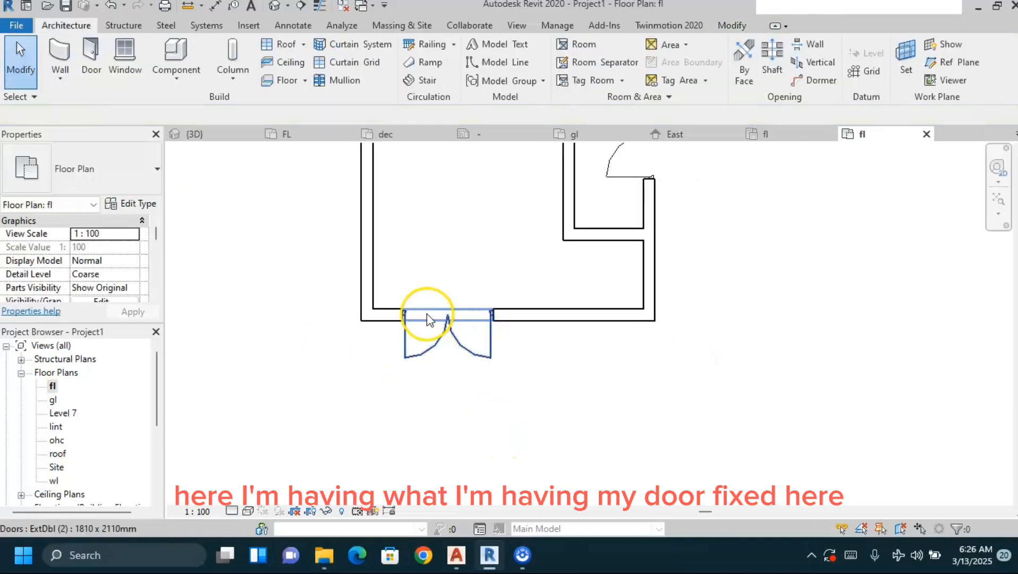
scroll(431, 359, down, 2)
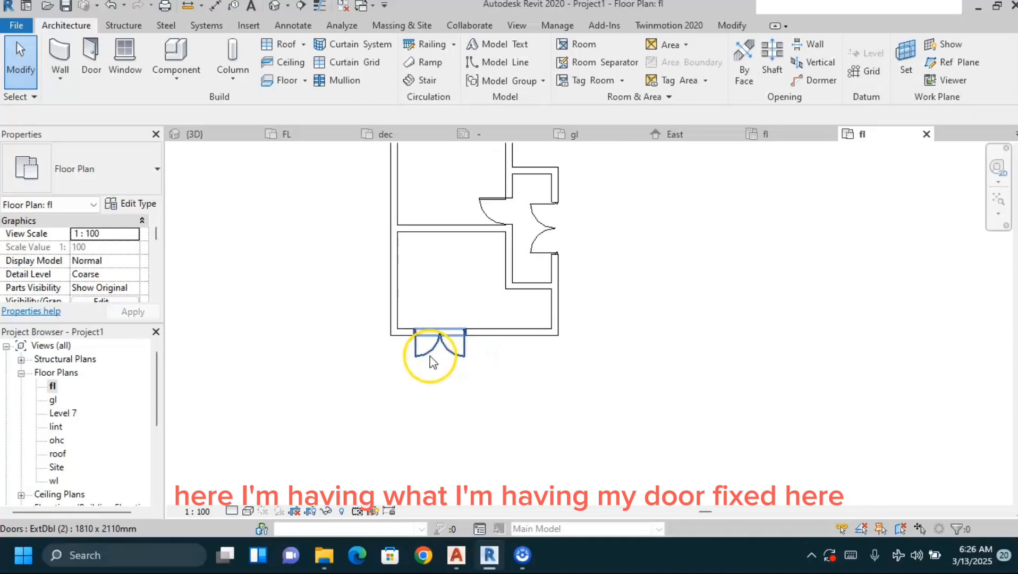
scroll(431, 357, up, 2)
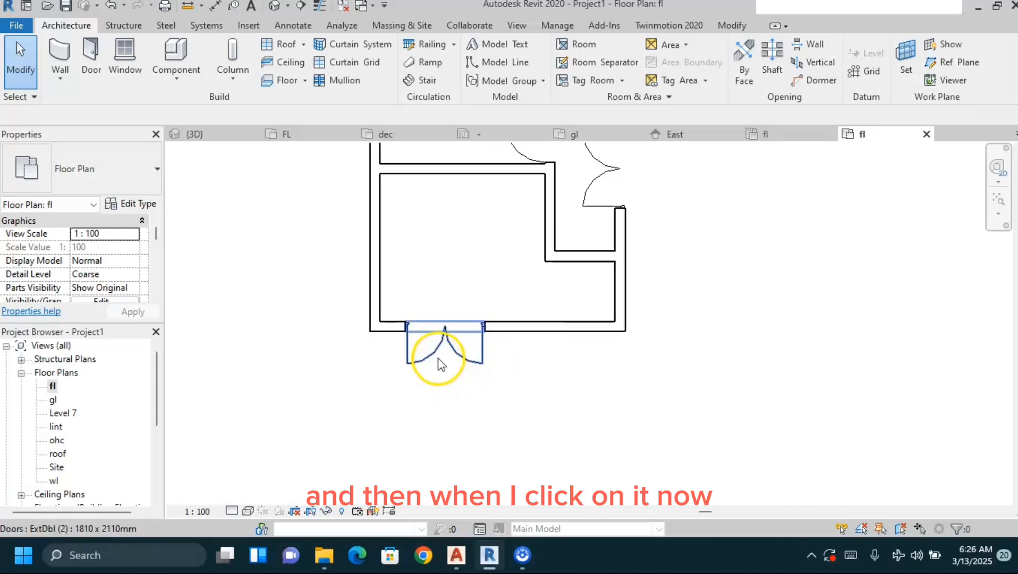
click(441, 375)
scroll(452, 372, up, 2)
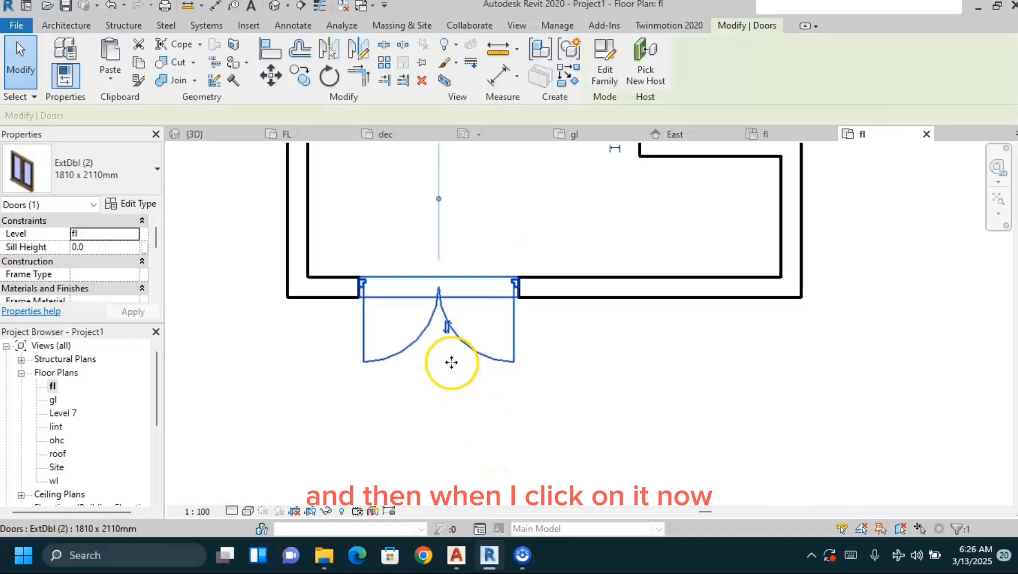
click(450, 334)
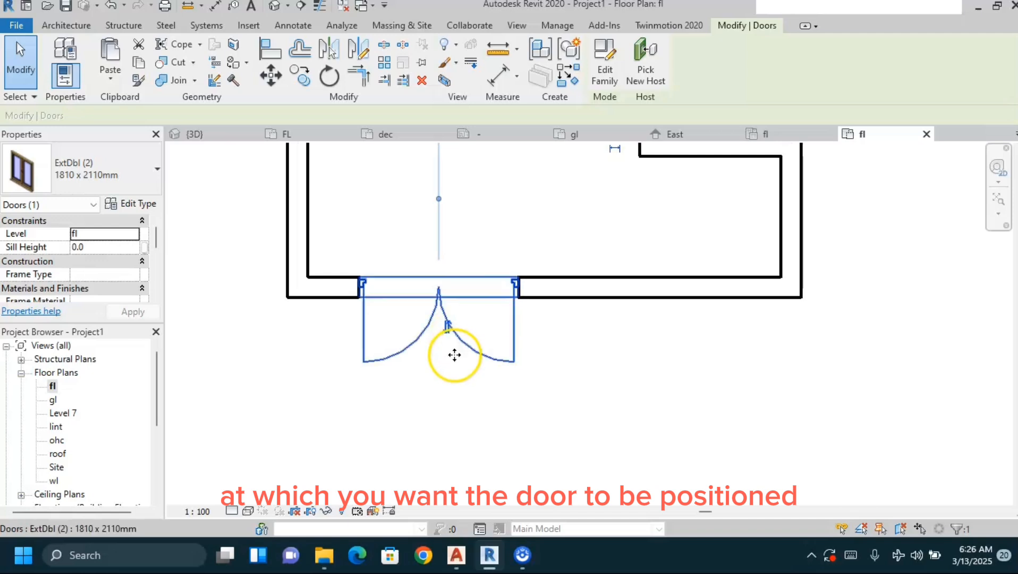
click(446, 328)
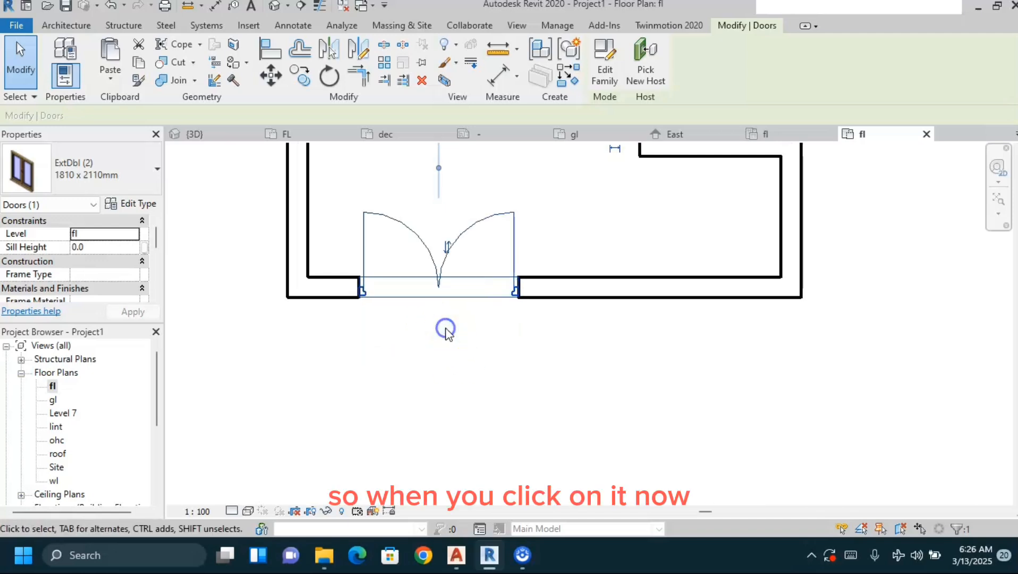
click(452, 273)
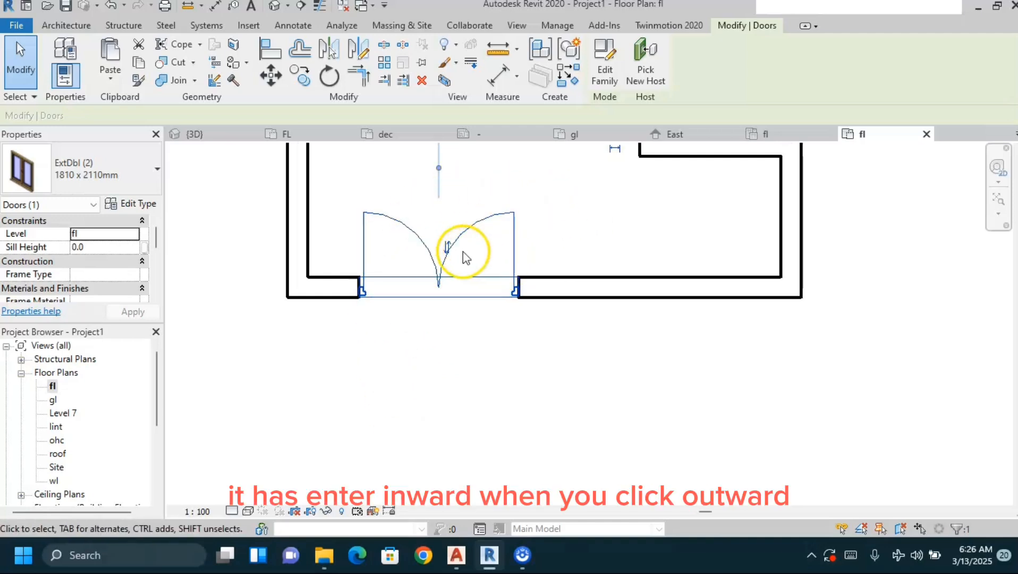
click(447, 248)
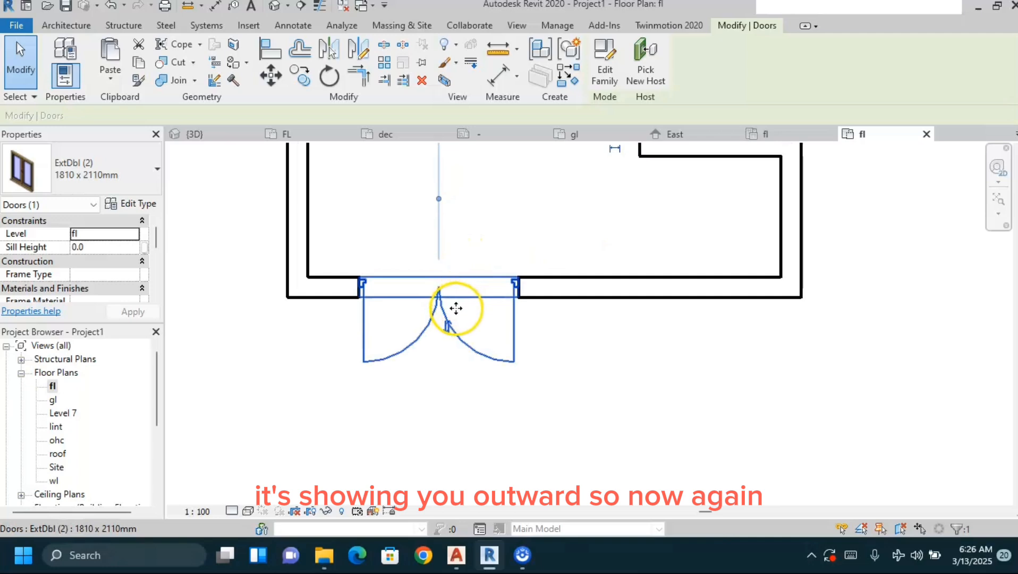
scroll(452, 388, down, 4)
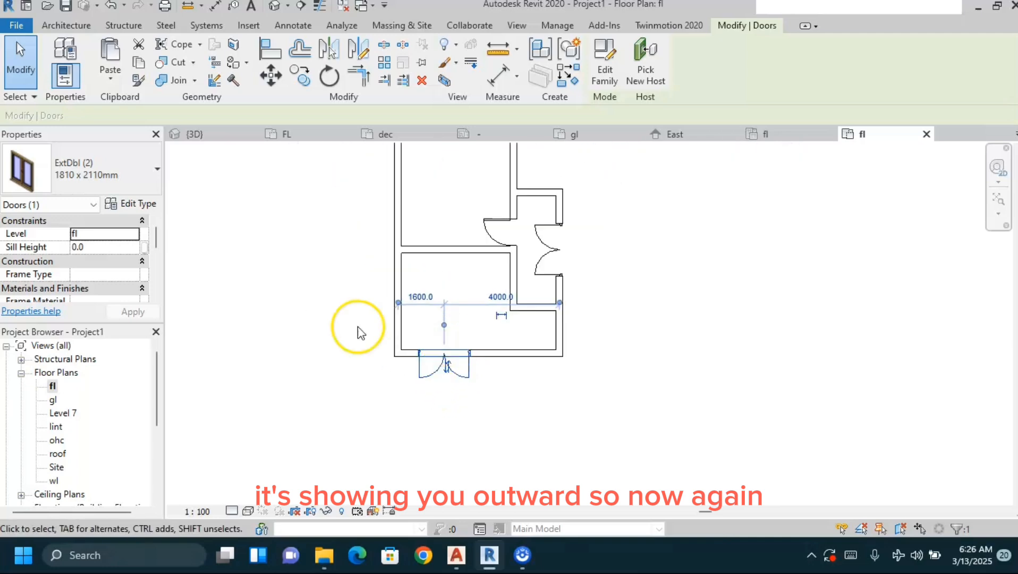
- Start placing a new door and browse the family library's DOORS folder to its Internal Doors folder
click(78, 29)
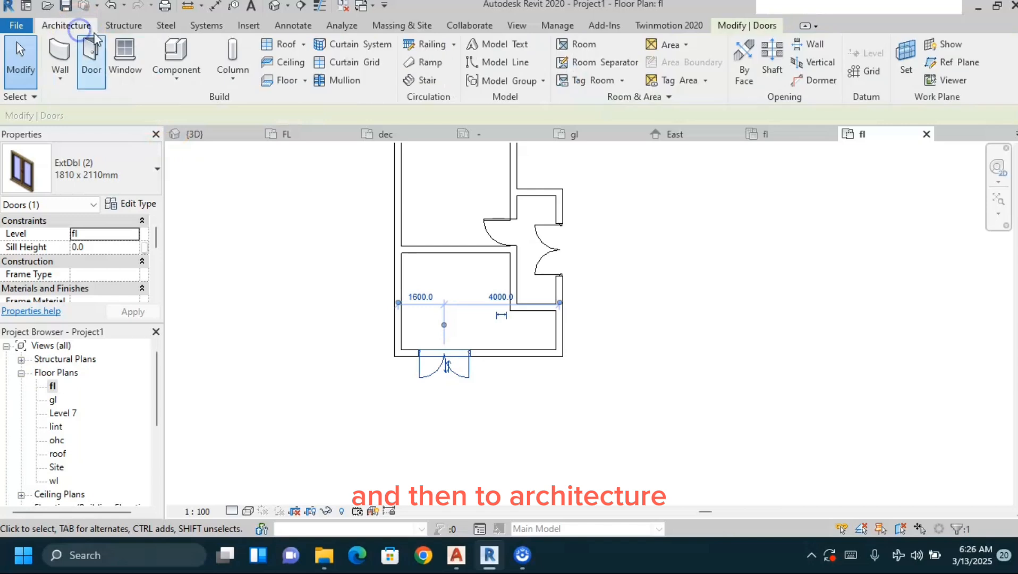
click(95, 68)
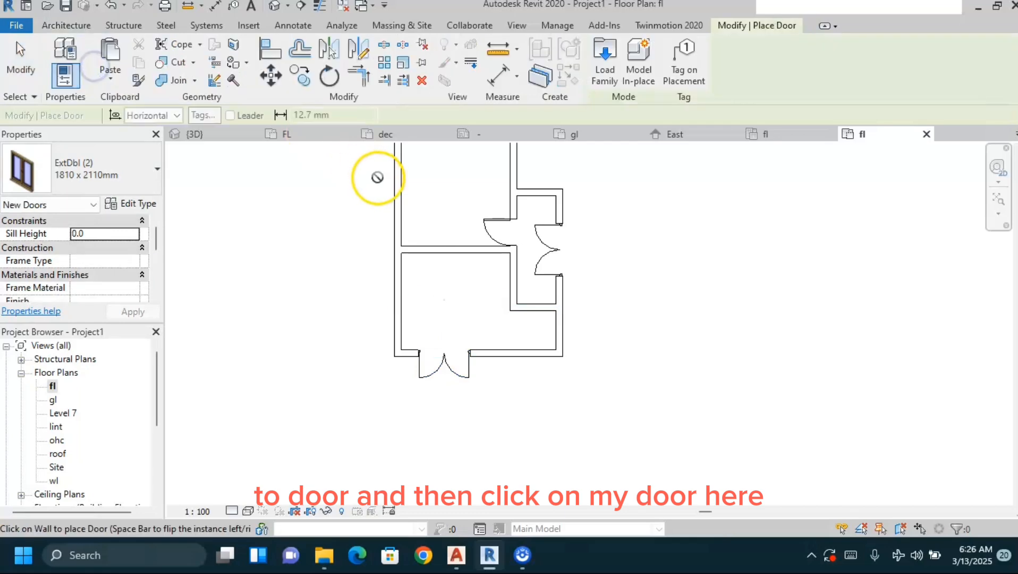
click(603, 75)
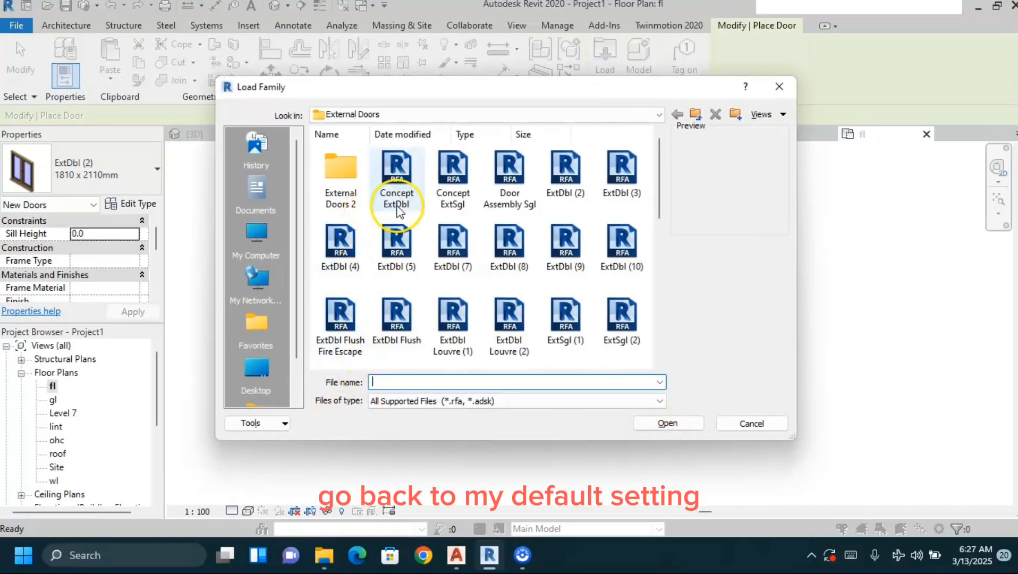
scroll(394, 202, down, 5)
scroll(392, 223, up, 5)
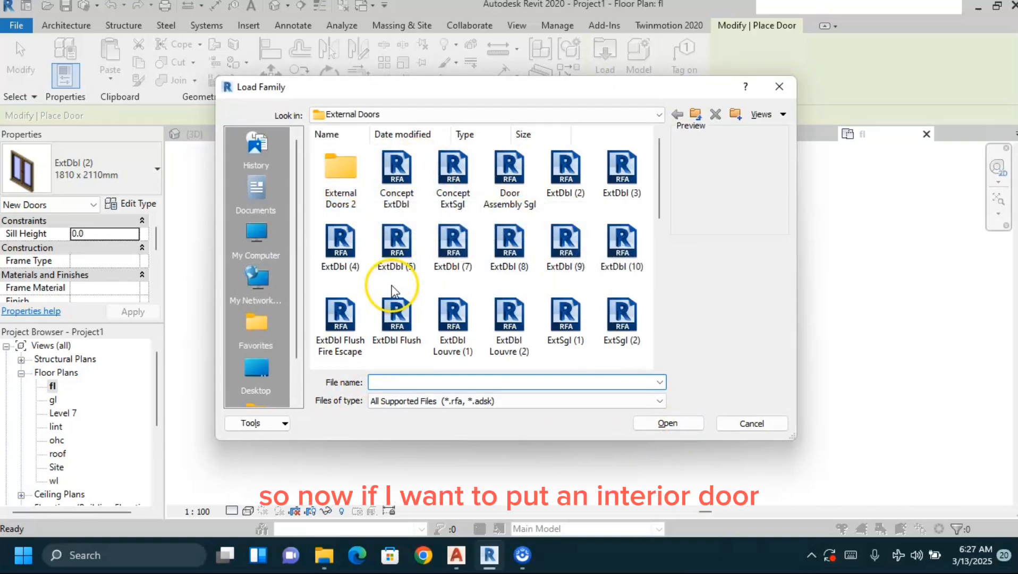
click(675, 114)
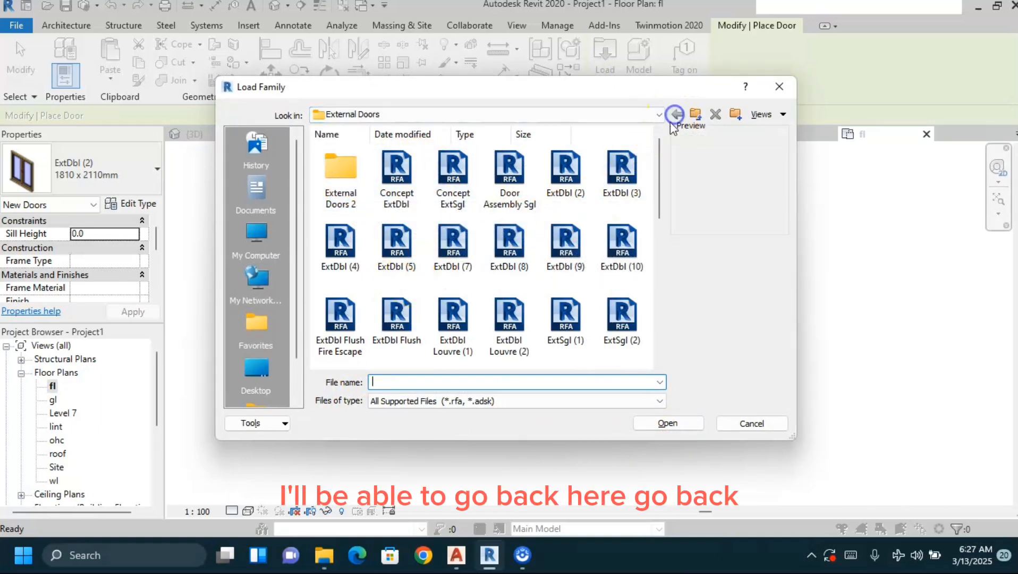
click(316, 115)
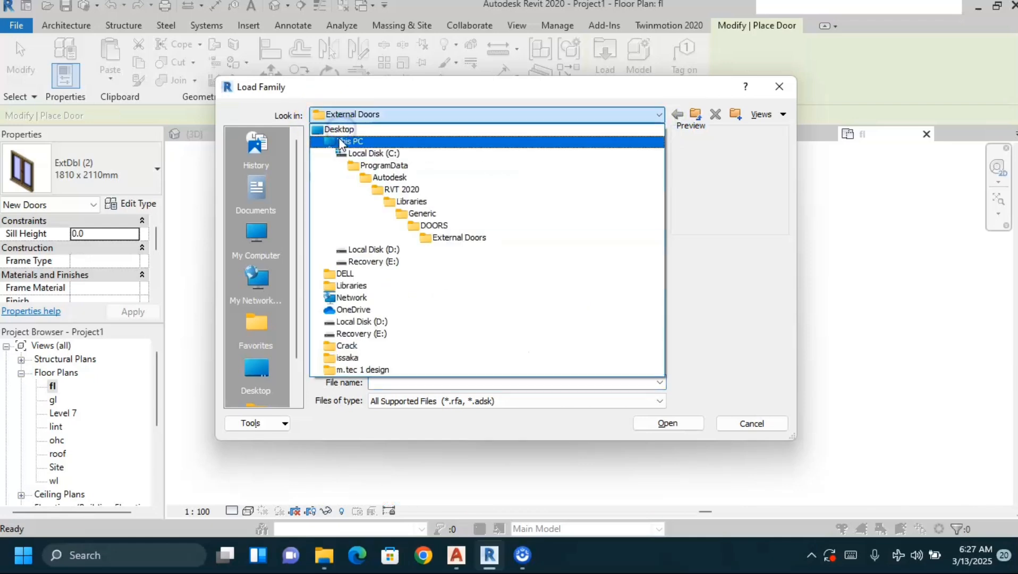
click(460, 226)
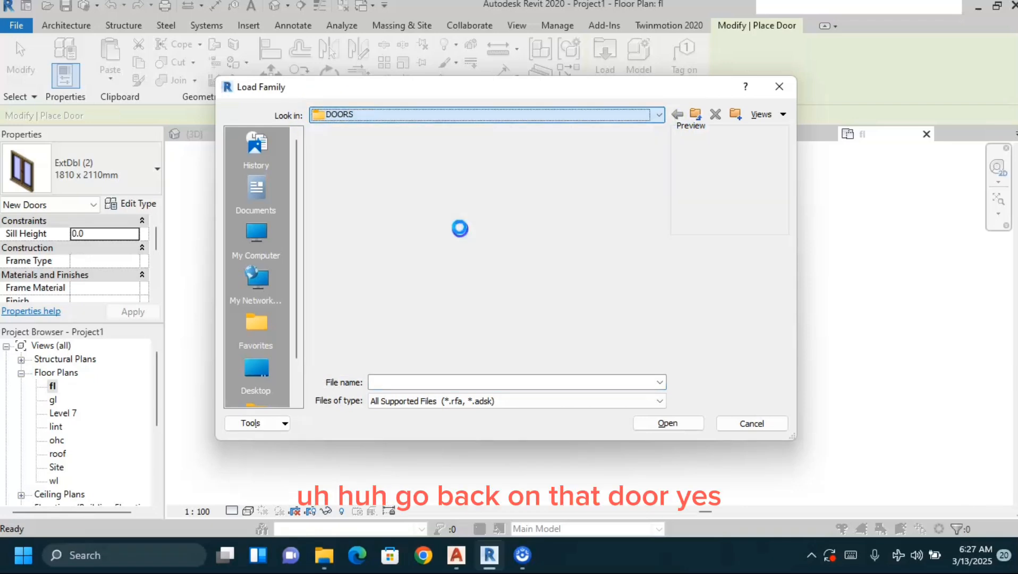
click(477, 270)
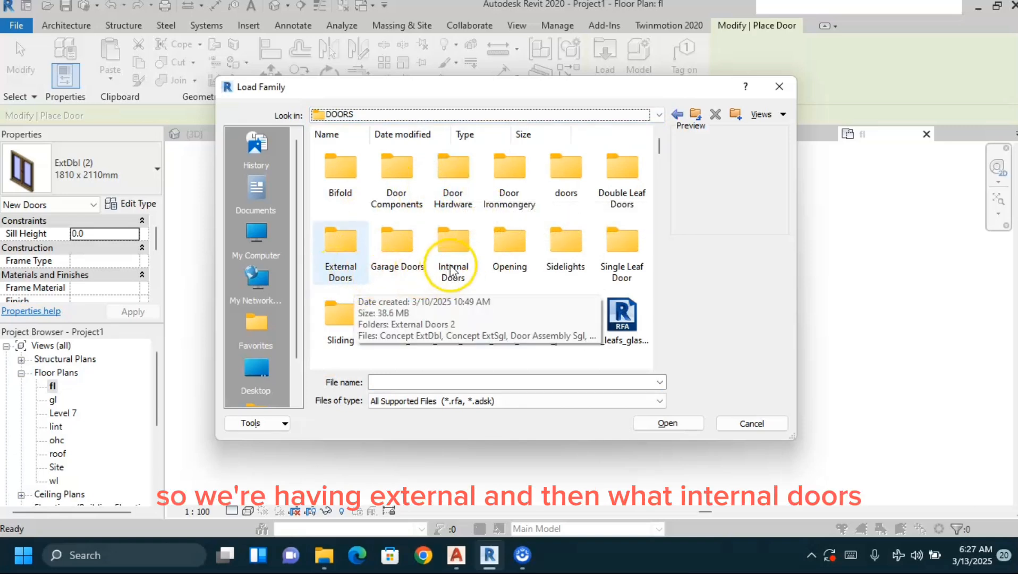
double_click(452, 269)
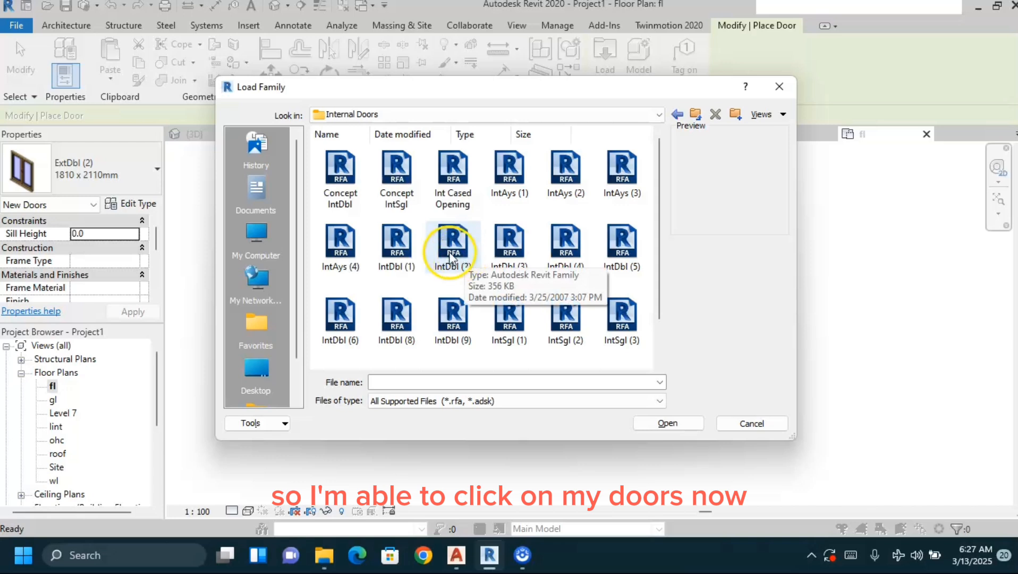
- Preview several internal door families and load the IntSgl (1) single door family into the project
click(453, 183)
click(565, 182)
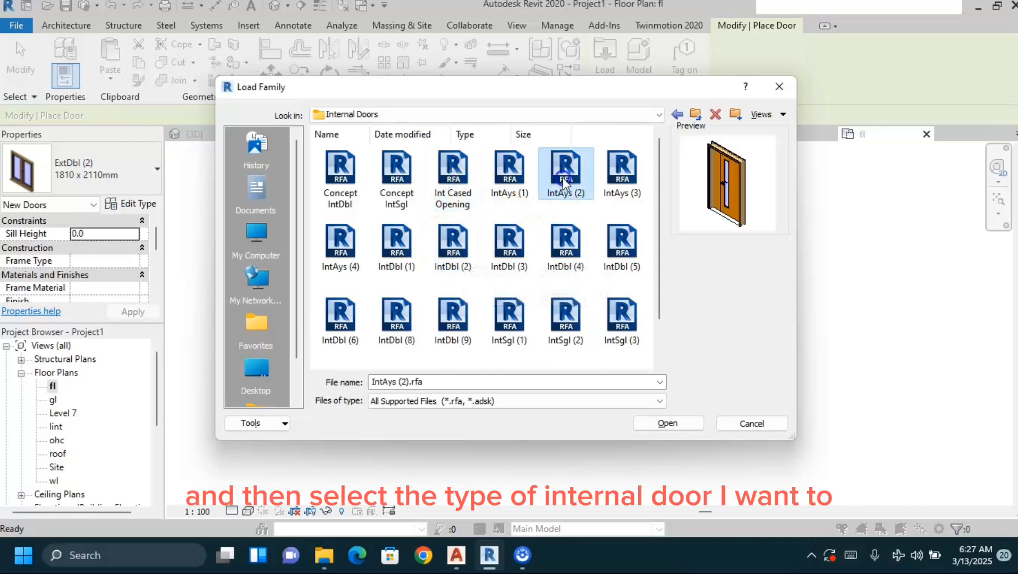
click(569, 267)
click(558, 311)
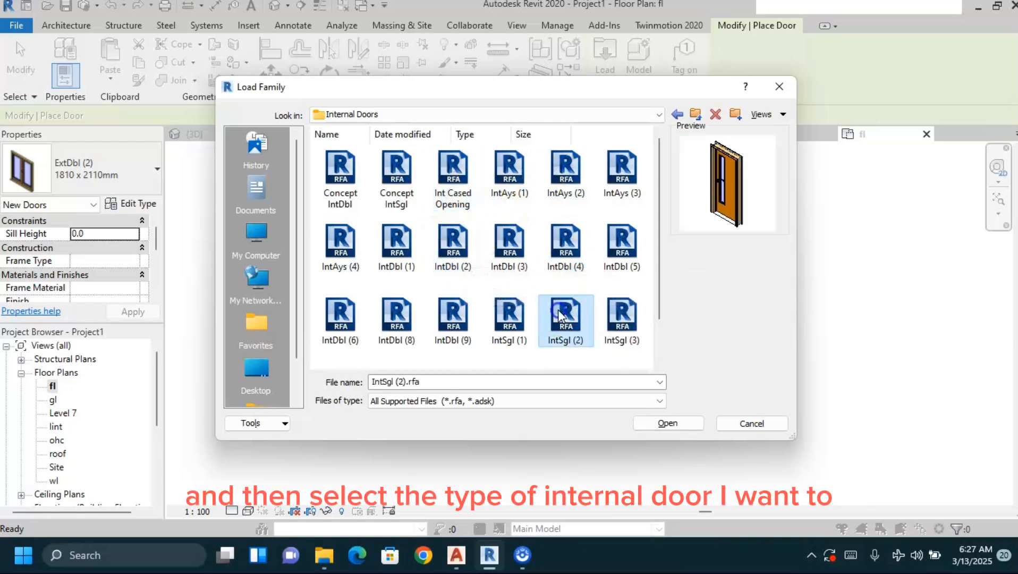
click(512, 329)
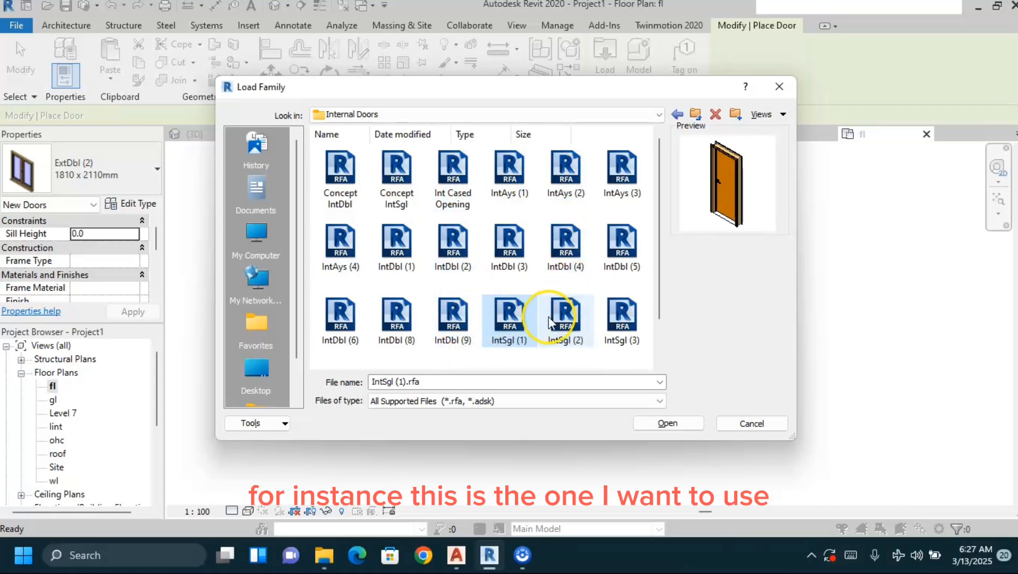
click(507, 320)
click(670, 429)
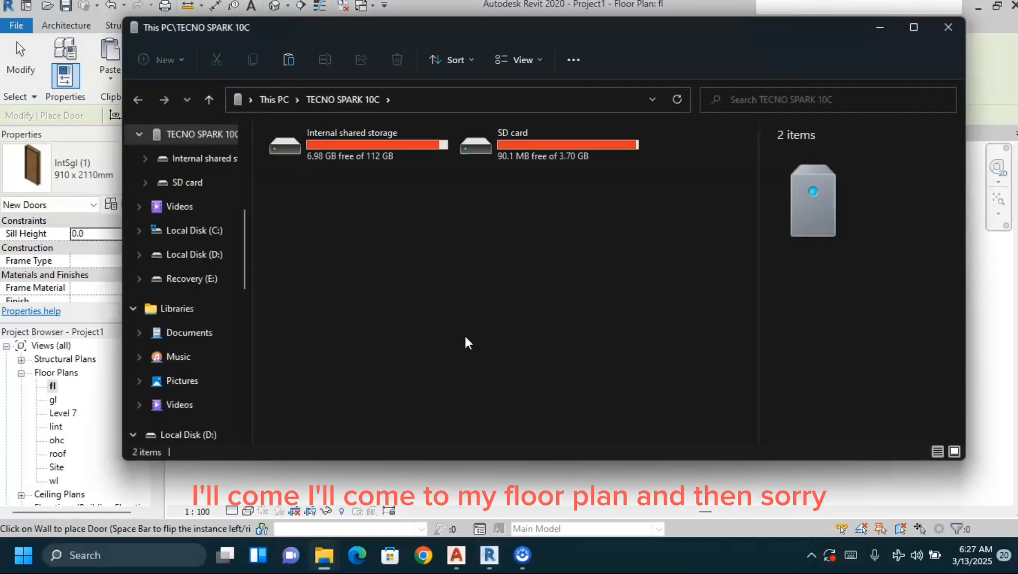
- Close the file explorer window and place an IntSgl (1) 910 x 2110mm door in the short horizontal wall, centred 600 mm from the outer wall
click(948, 27)
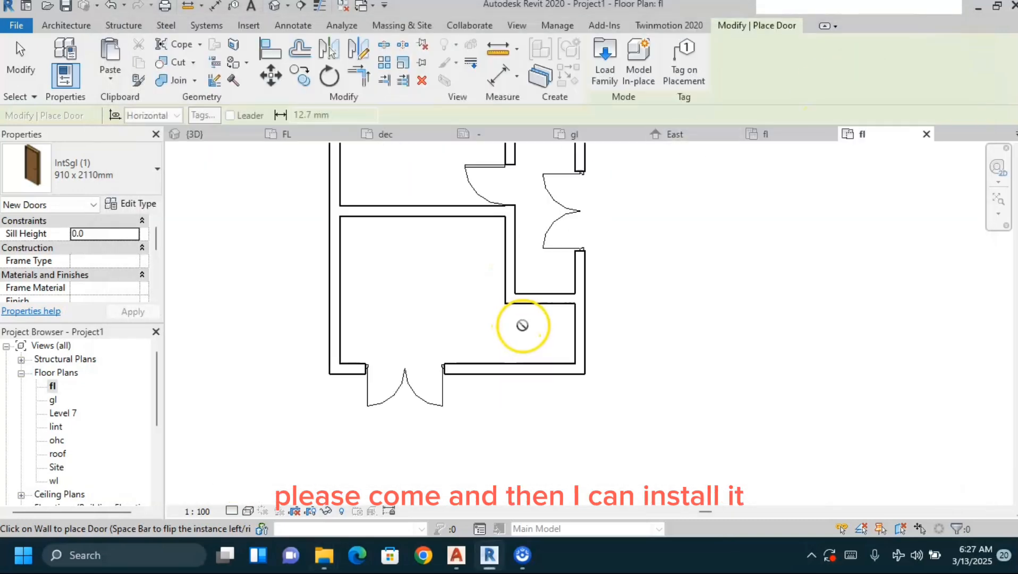
scroll(531, 372, down, 1)
scroll(534, 341, up, 2)
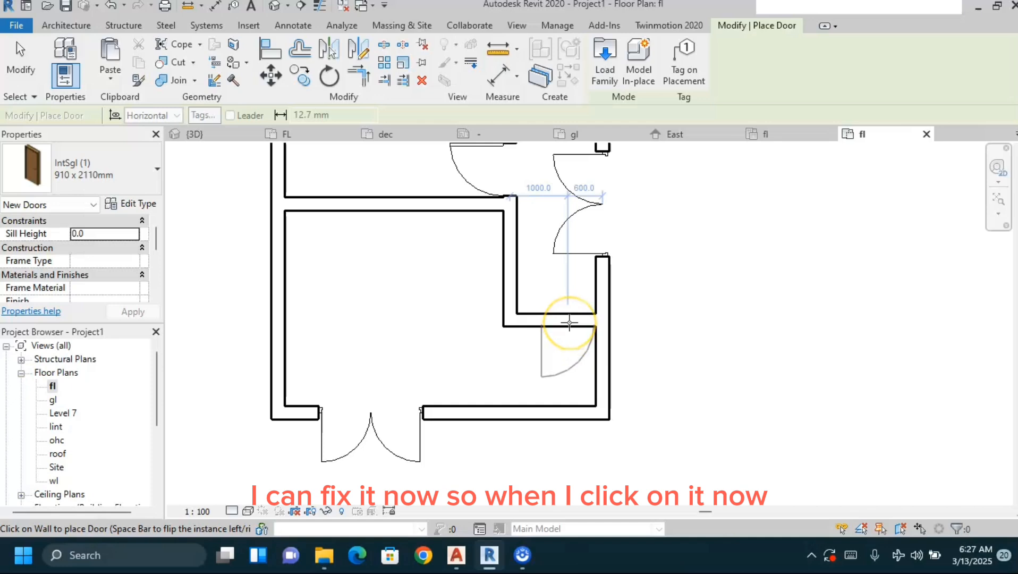
click(569, 322)
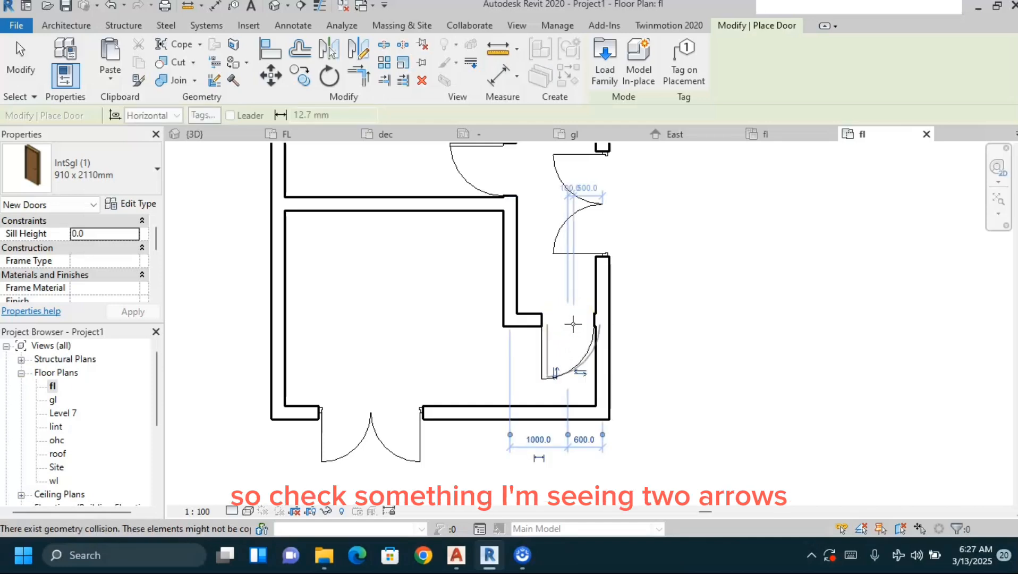
- Flip the single door's hand and facing so it hinges beside the outer wall and opens into the lower room, and finish door placement
click(572, 365)
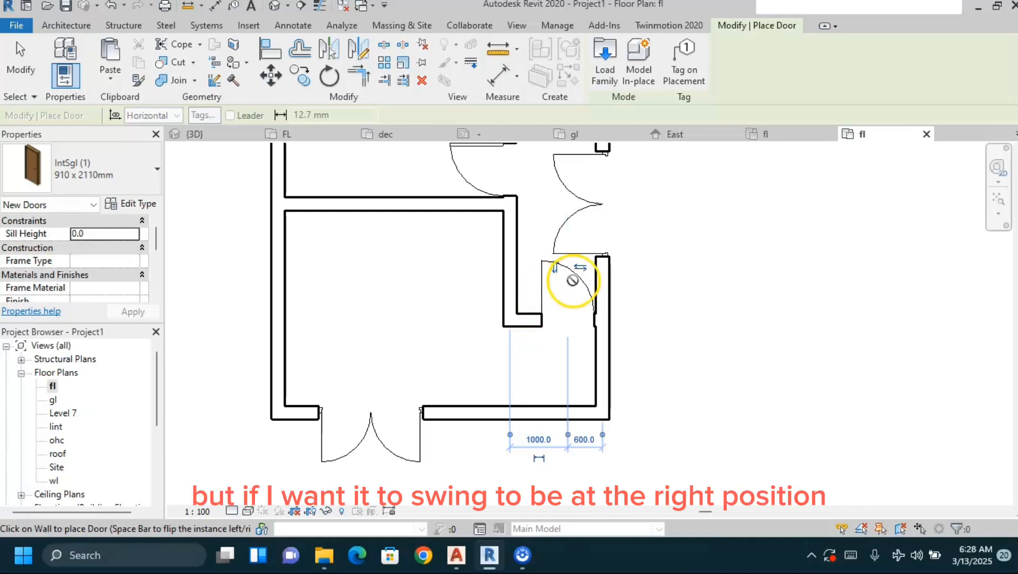
click(582, 274)
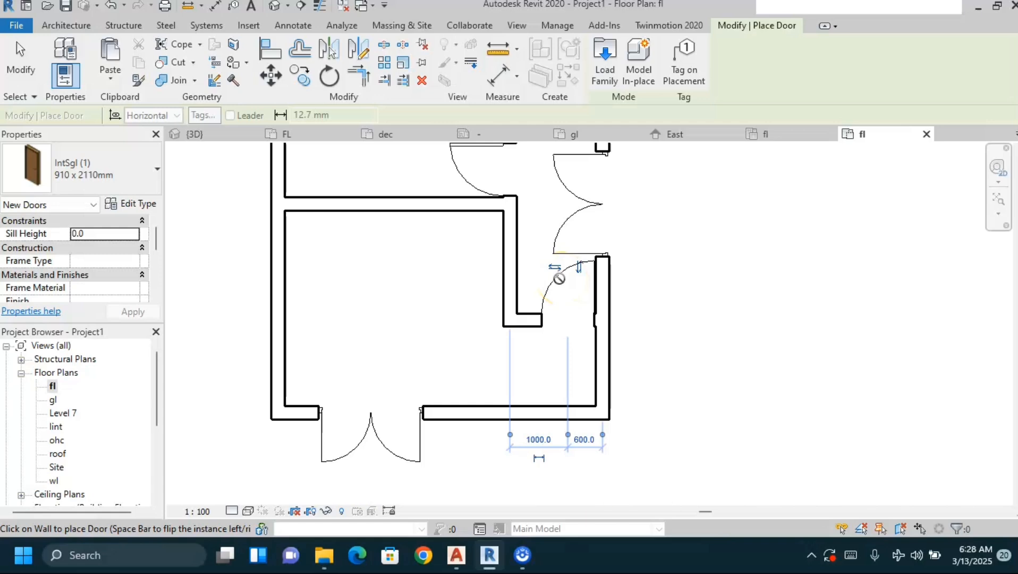
scroll(566, 282, up, 2)
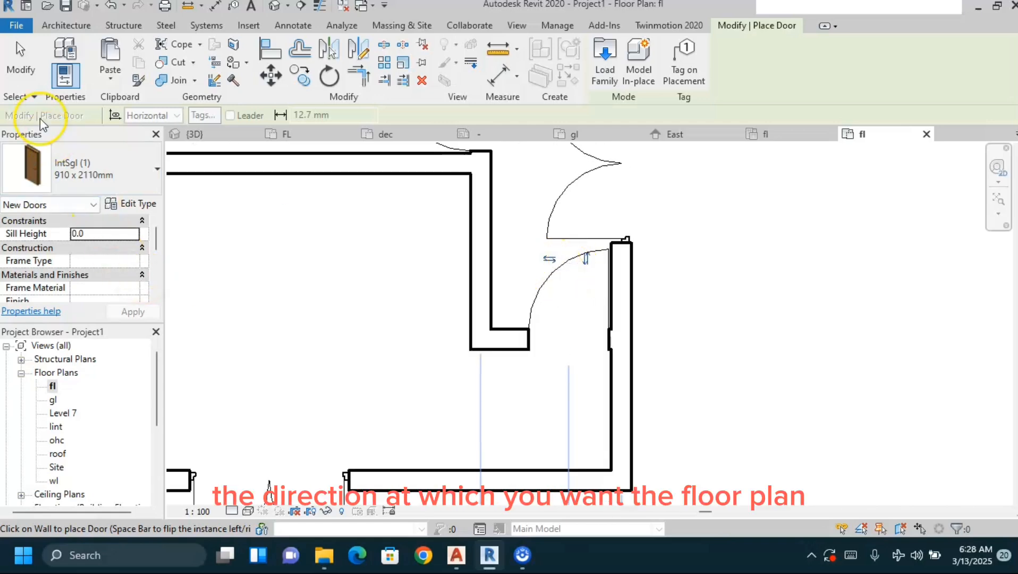
click(26, 66)
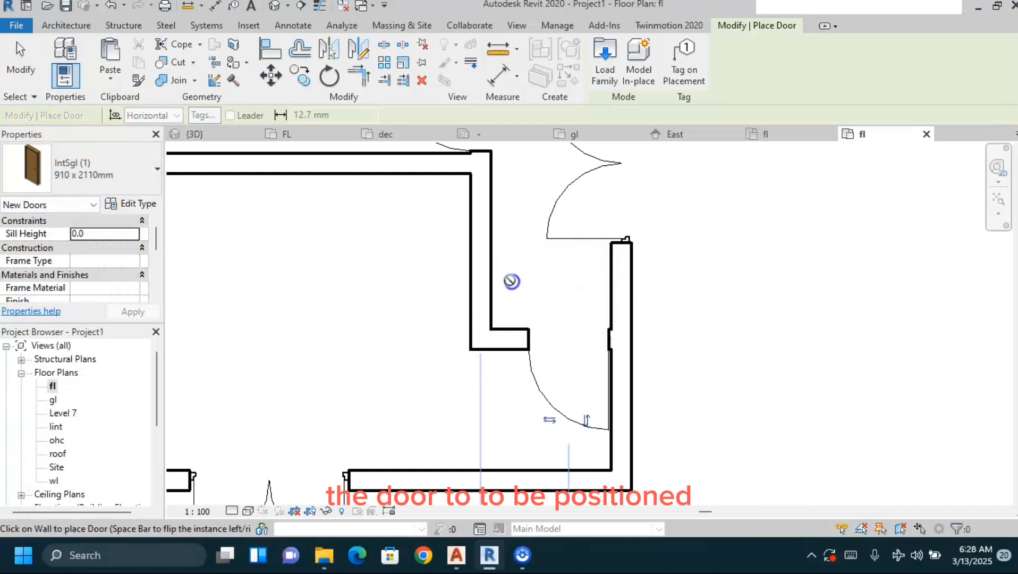
click(20, 61)
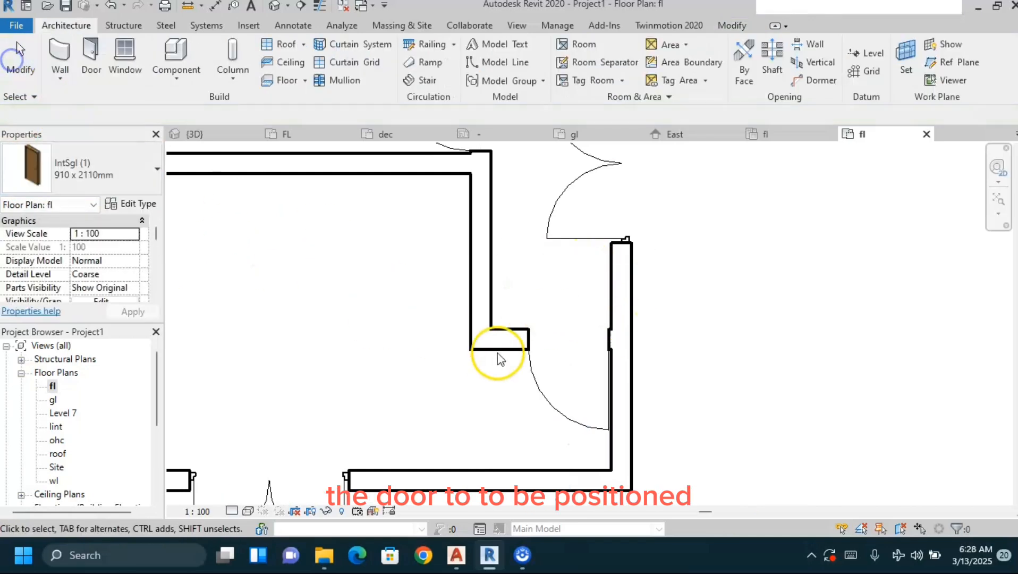
- Shift the single door along its short wall, away from the outer wall, until its centre is about 760 mm from that wall
click(538, 396)
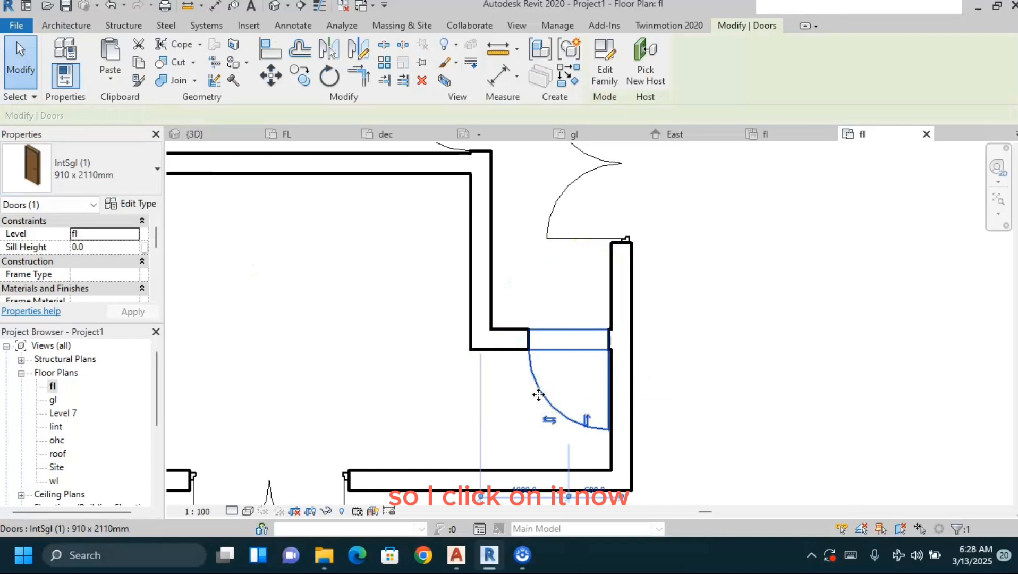
drag(538, 394, 540, 394)
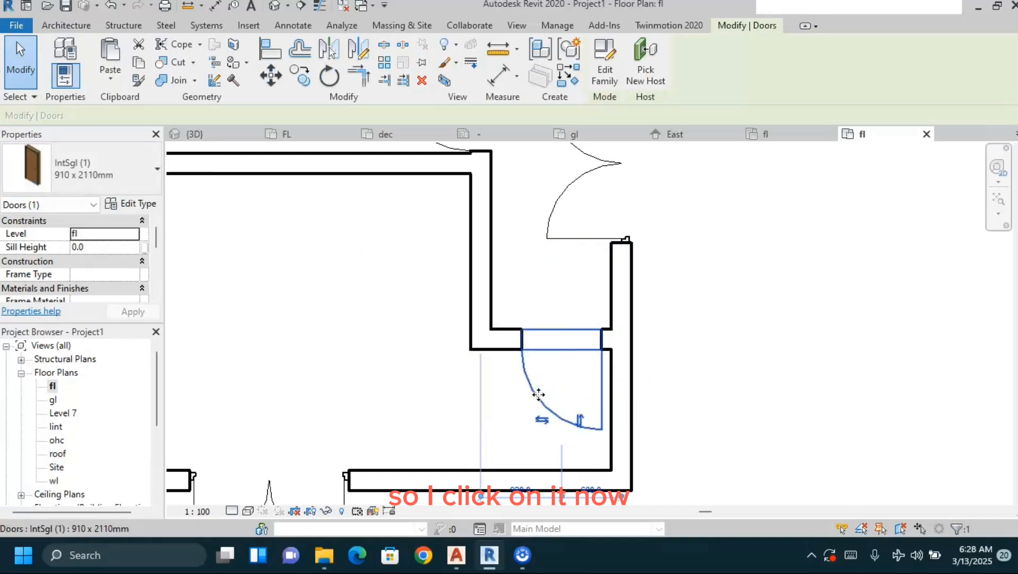
click(538, 418)
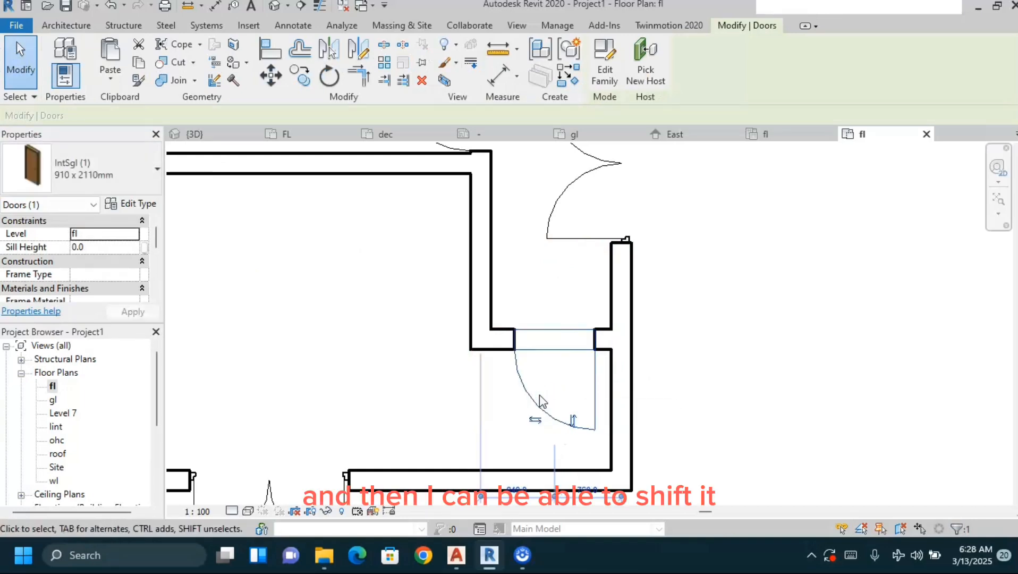
click(603, 358)
scroll(604, 358, down, 1)
scroll(597, 358, down, 3)
scroll(580, 425, up, 3)
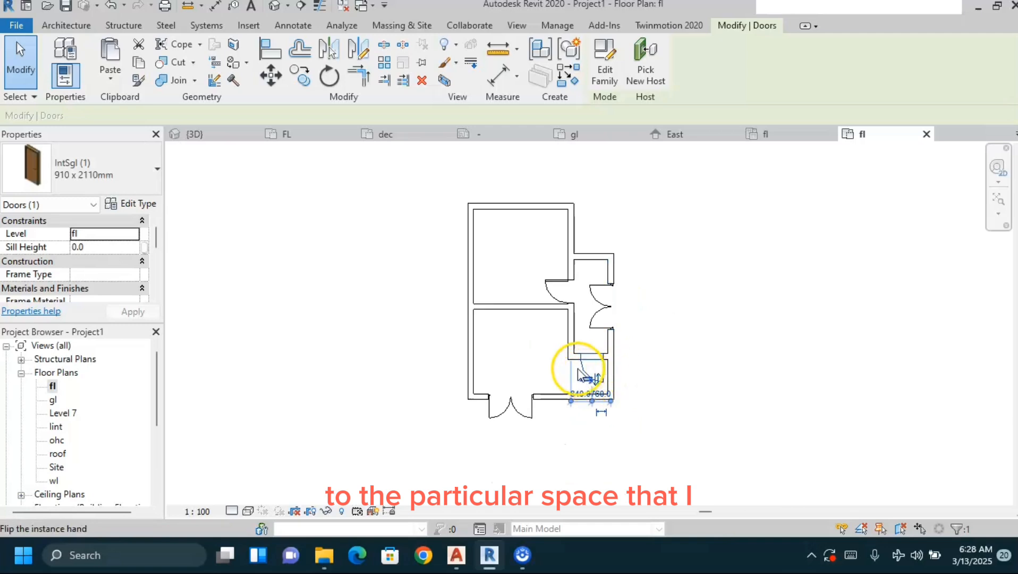
click(455, 317)
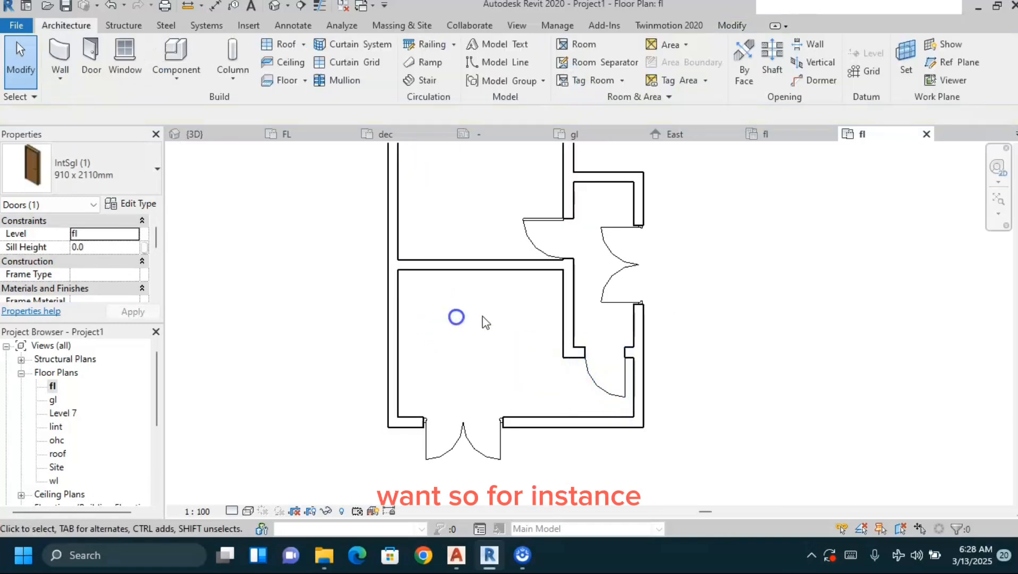
- Close the file explorer window that covers the floor plan
scroll(580, 357, up, 2)
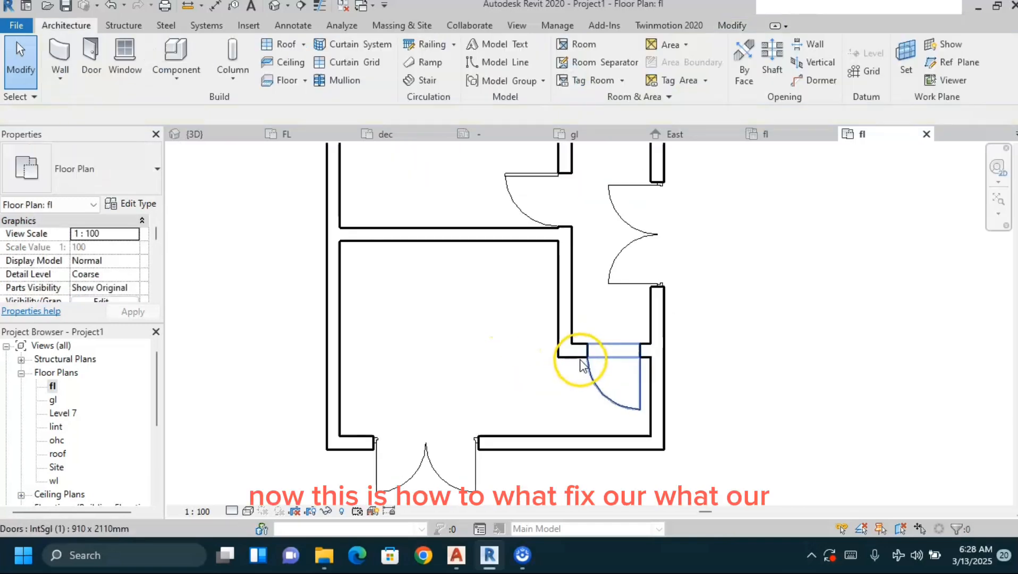
scroll(584, 350, down, 1)
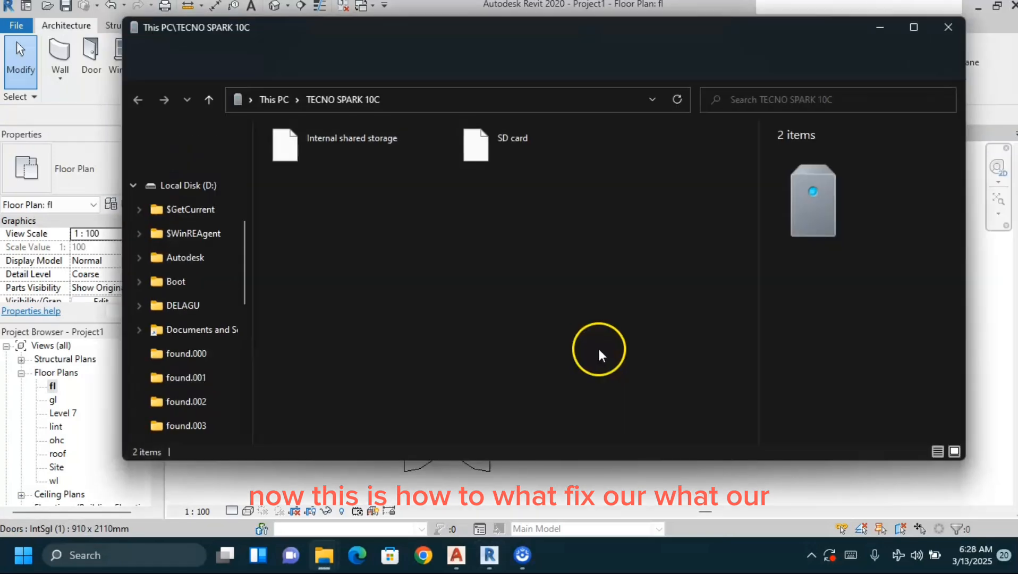
click(960, 35)
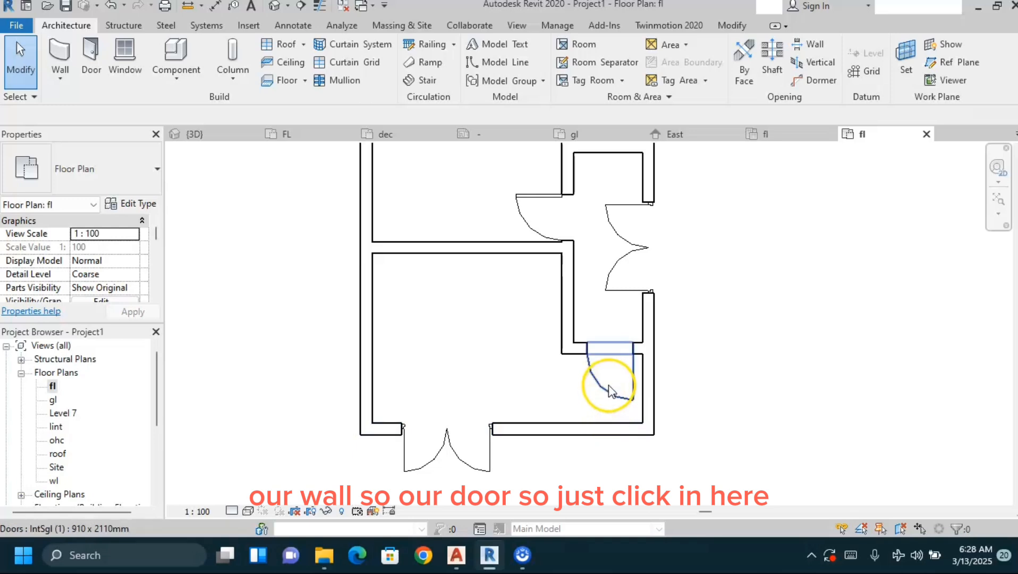
scroll(616, 383, up, 2)
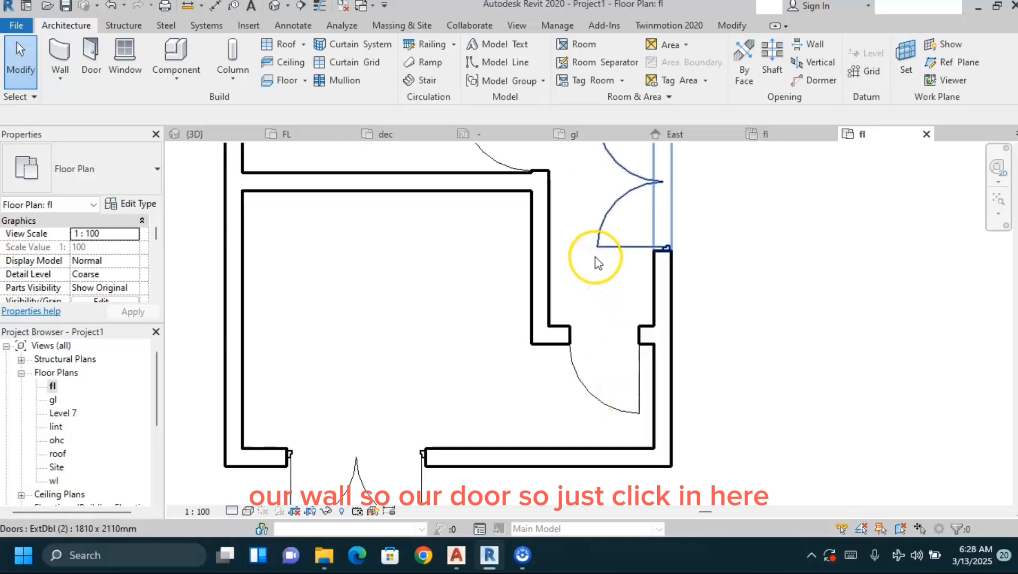
scroll(627, 340, down, 1)
scroll(633, 342, down, 2)
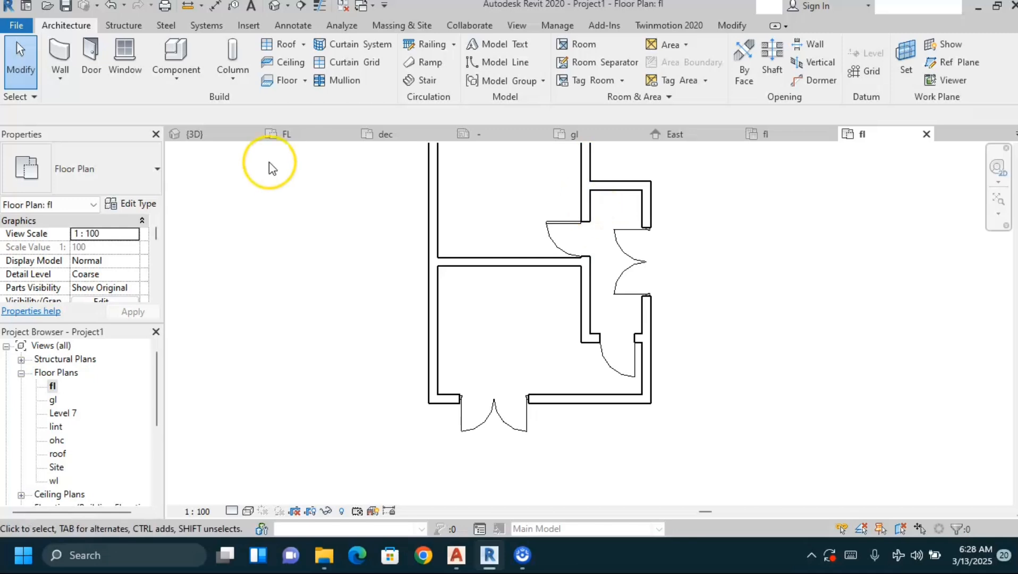
- Open the default 3D view of the building and set its visual style to Realistic
click(275, 6)
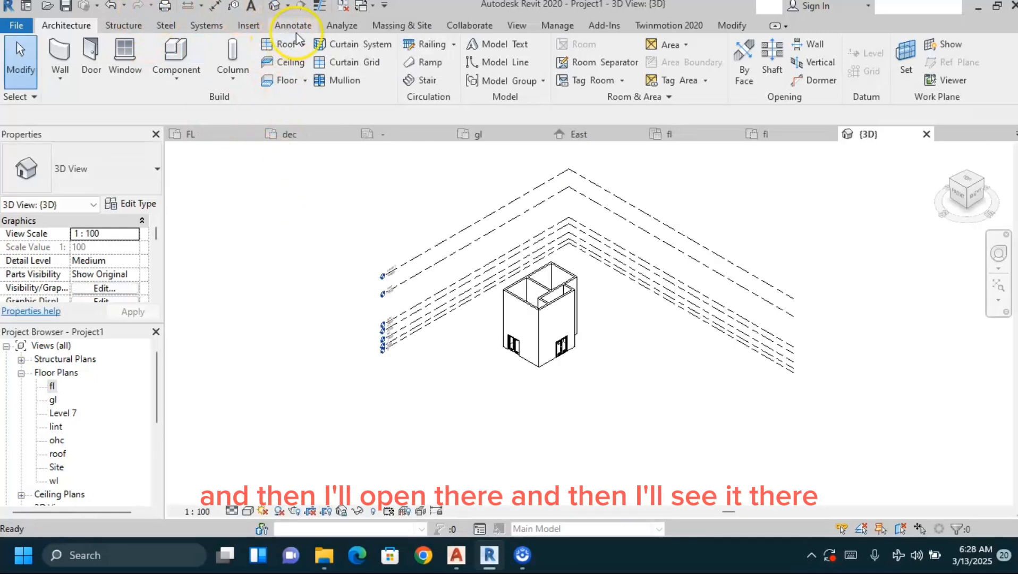
scroll(586, 353, up, 4)
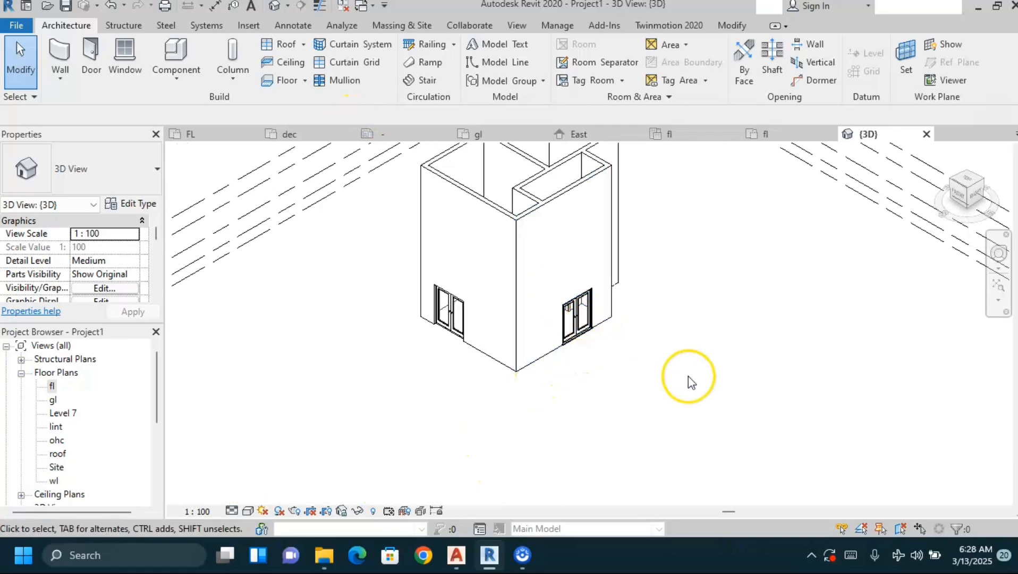
shift+middle_drag(650, 337, 680, 278)
scroll(605, 322, up, 4)
scroll(595, 311, up, 1)
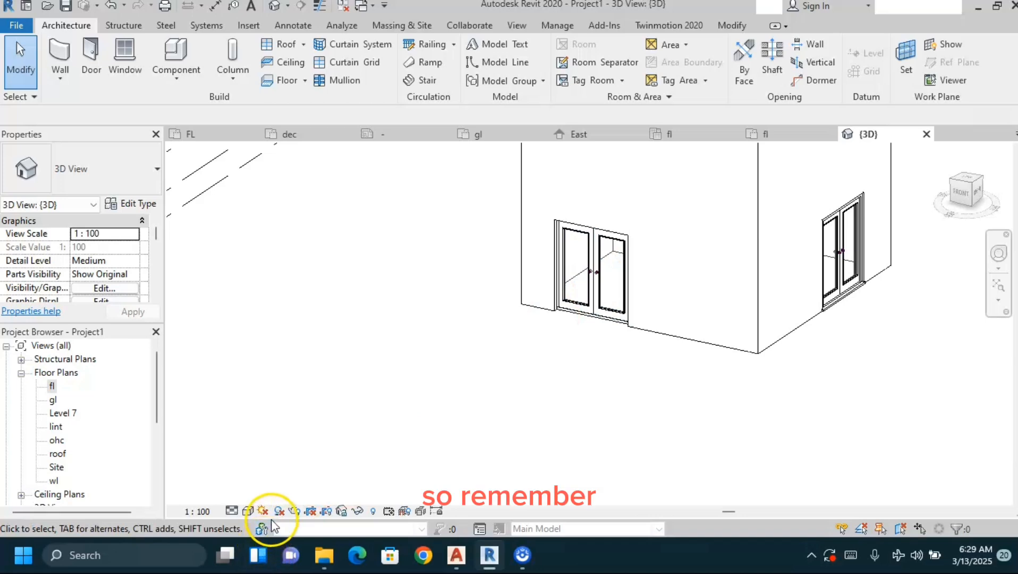
click(248, 512)
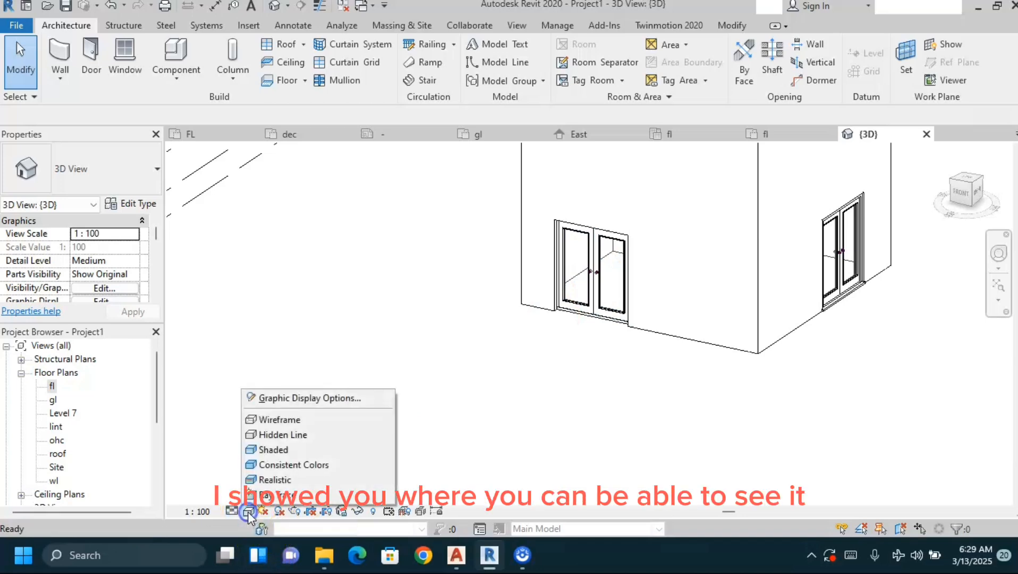
click(289, 479)
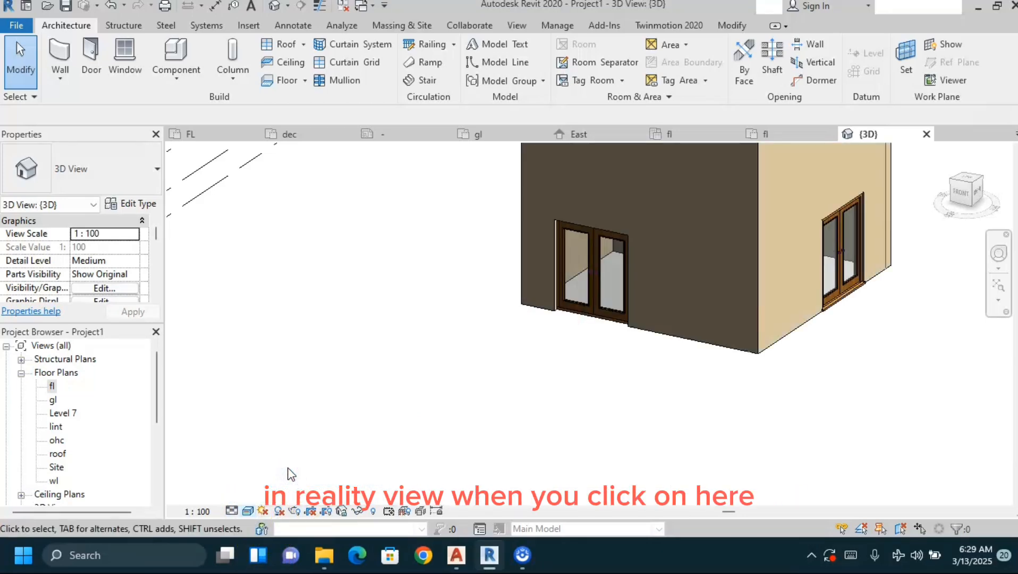
- Examine the external double doors and the interior doors in the 3D model from several sides and from above
scroll(269, 467, down, 4)
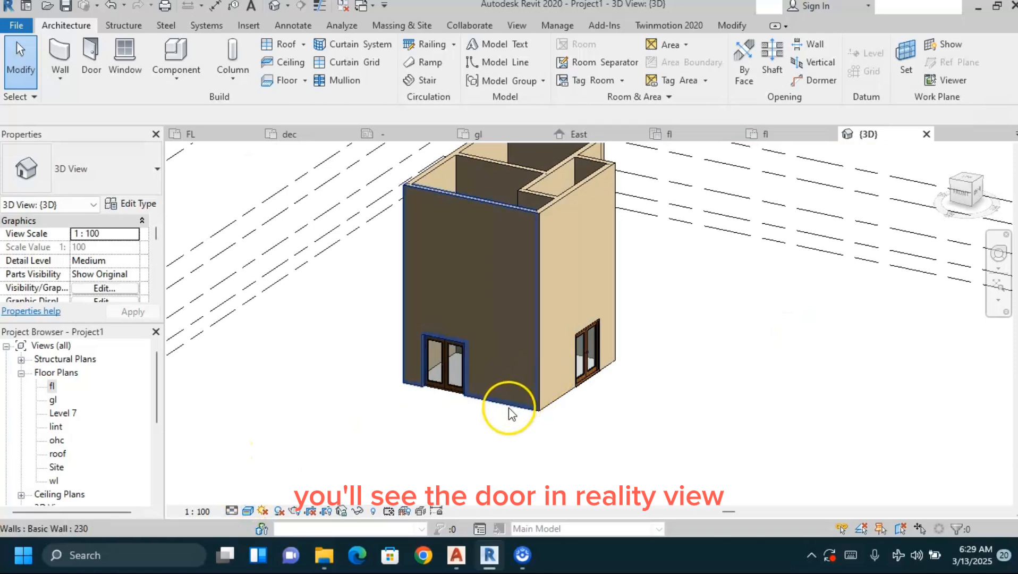
shift+middle_drag(557, 413, 659, 371)
scroll(611, 441, up, 5)
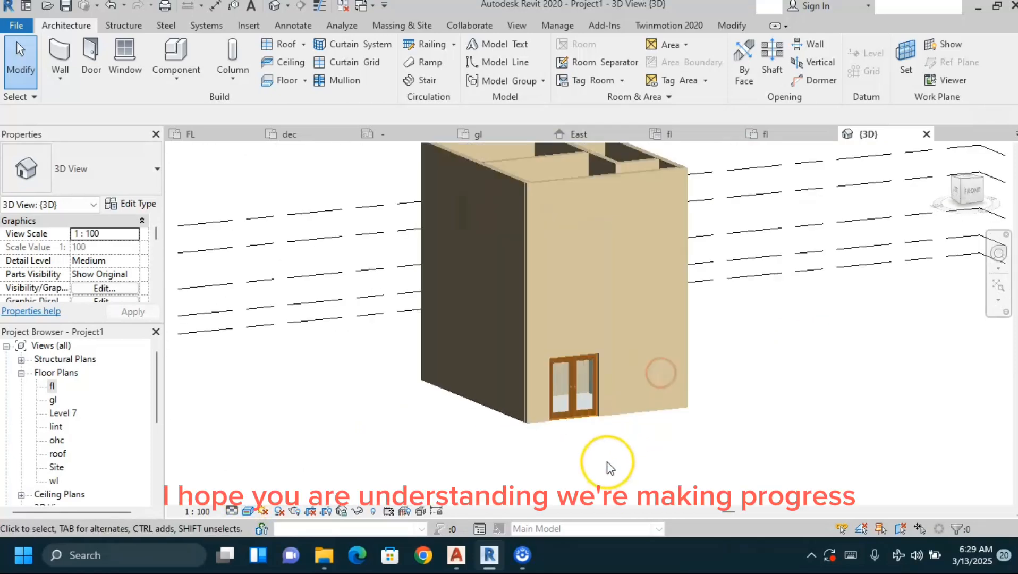
scroll(614, 443, down, 2)
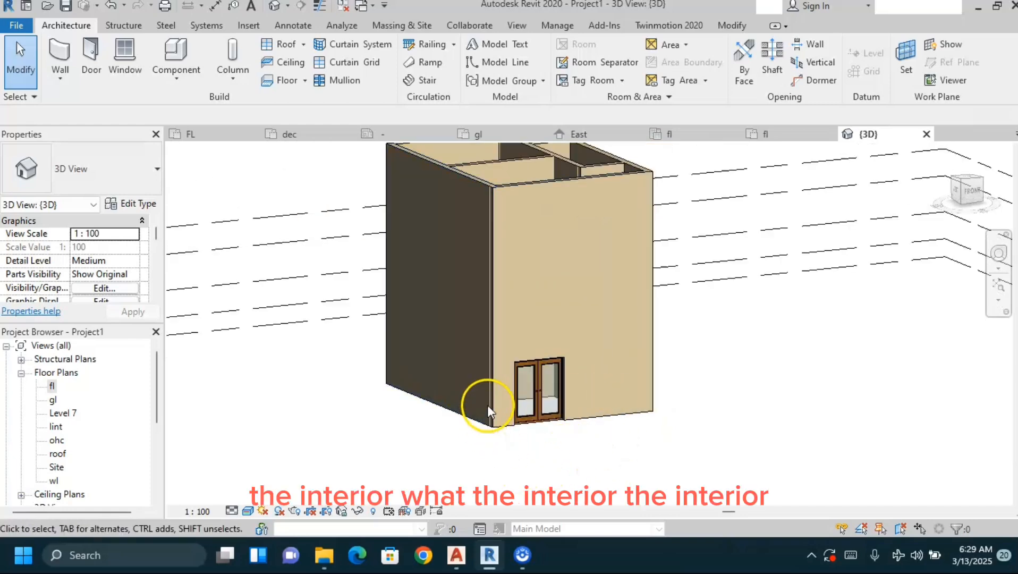
scroll(482, 408, down, 2)
shift+middle_drag(631, 372, 576, 246)
scroll(576, 246, down, 3)
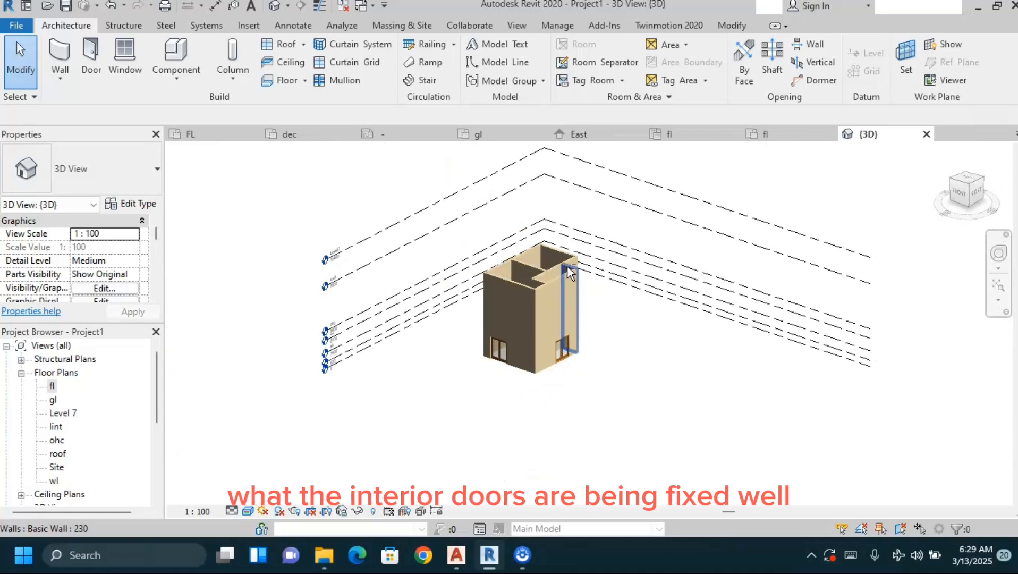
shift+middle_drag(613, 359, 519, 337)
scroll(625, 285, up, 3)
shift+middle_drag(625, 284, 332, 399)
shift+middle_drag(575, 274, 354, 330)
shift+middle_drag(696, 359, 730, 425)
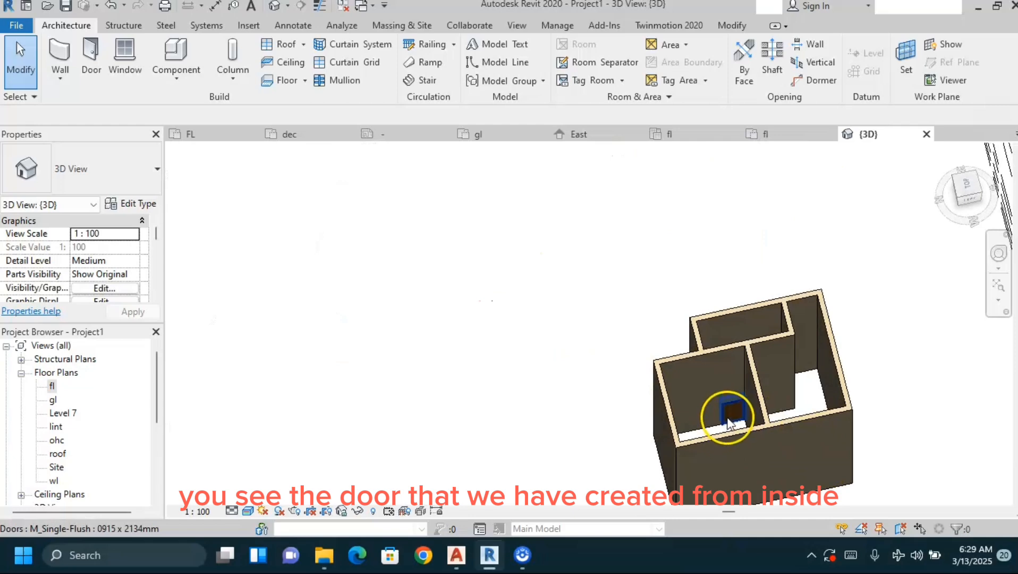
shift+middle_drag(377, 292, 714, 223)
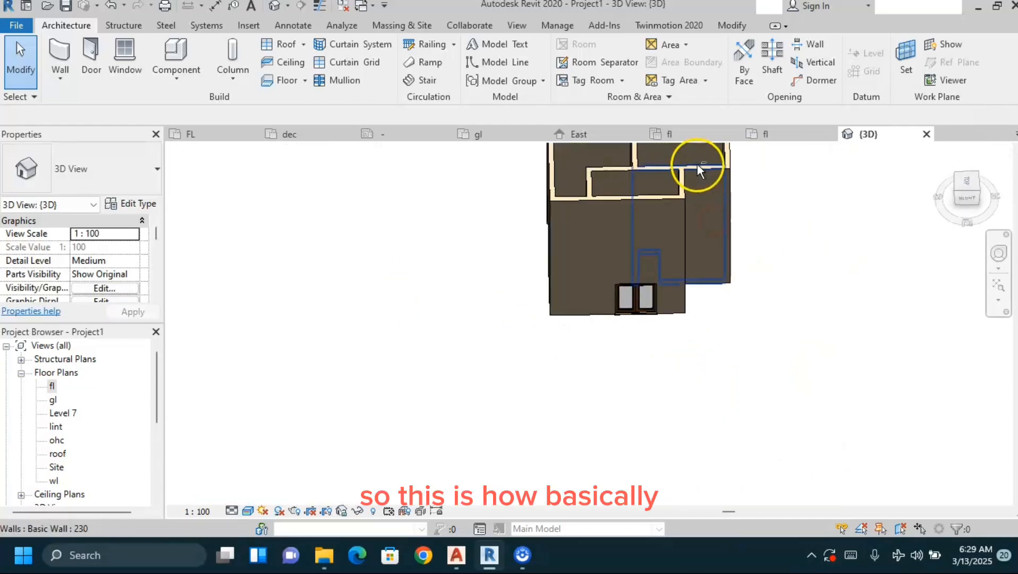
- Return to the fl floor plan with nothing selected
click(54, 386)
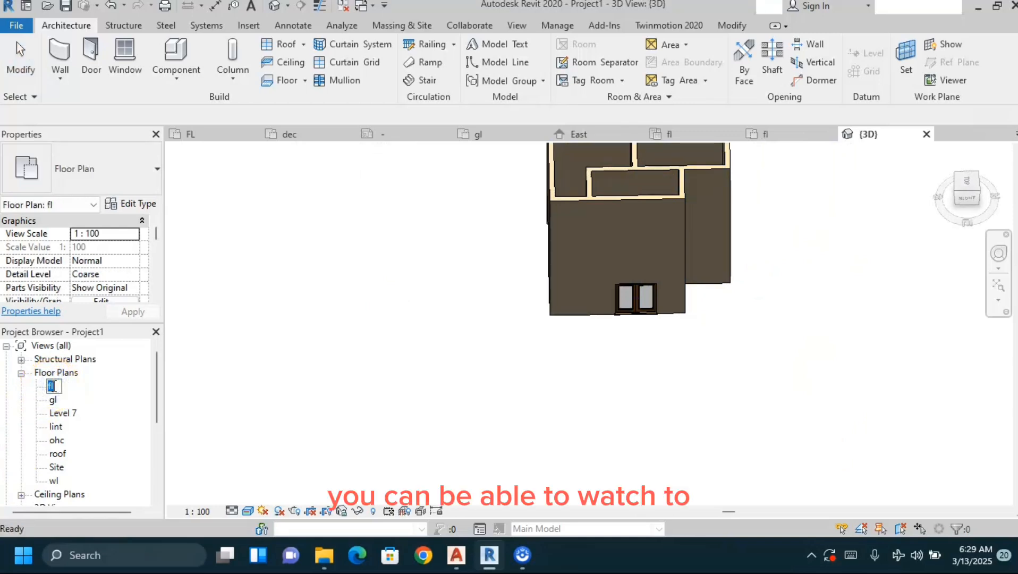
click(56, 414)
double_click(52, 387)
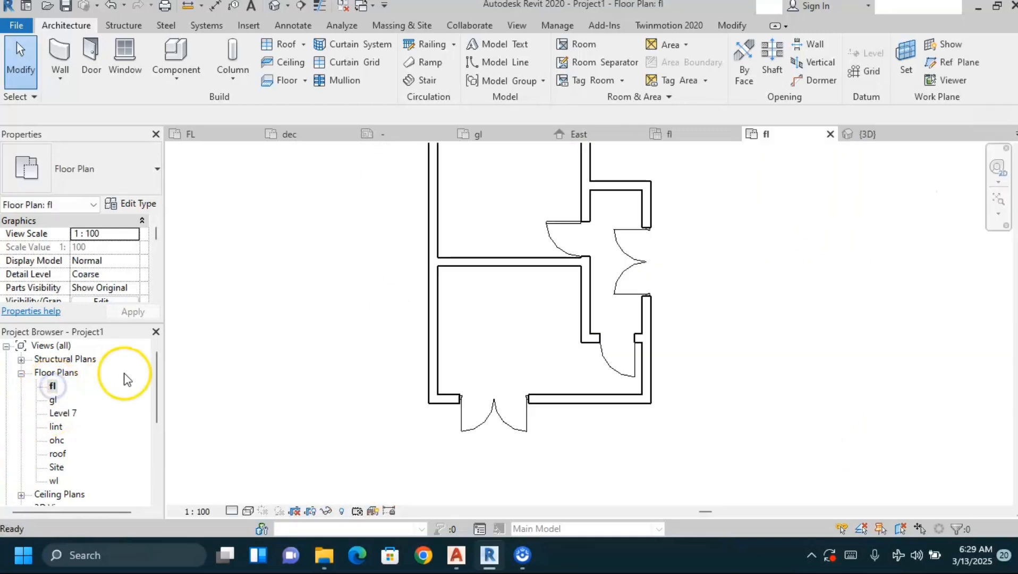
scroll(436, 401, down, 3)
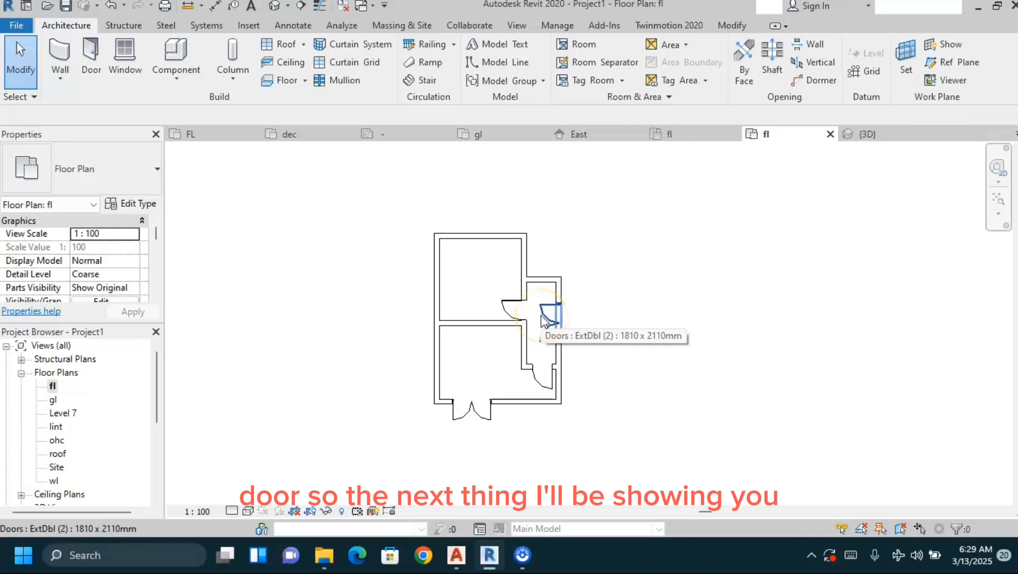
click(637, 360)
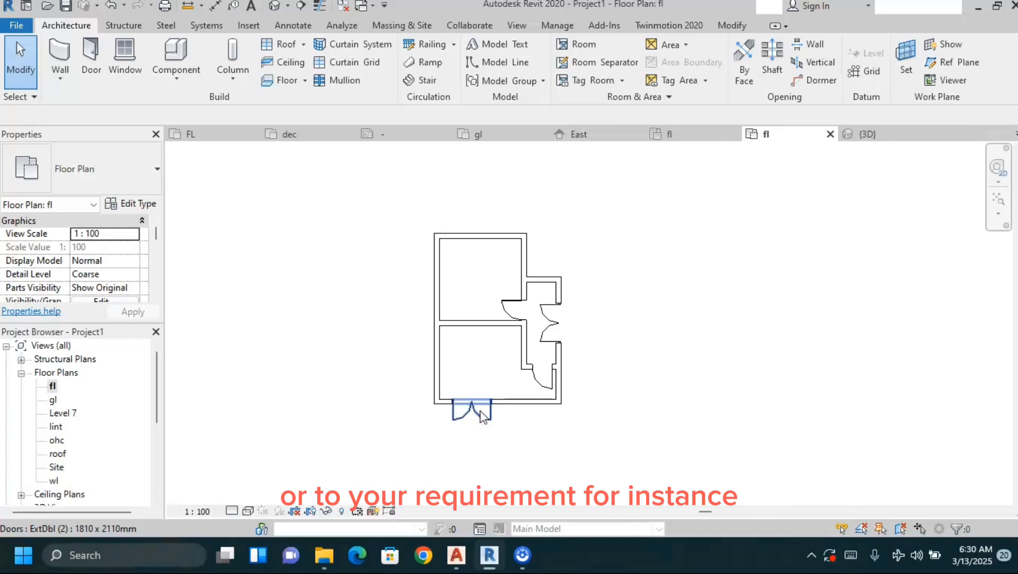
click(428, 457)
- Duplicate the type of the ExtDbl (2) double door in the lower room's outer wall and name the copy "door 1200"
scroll(428, 458, up, 3)
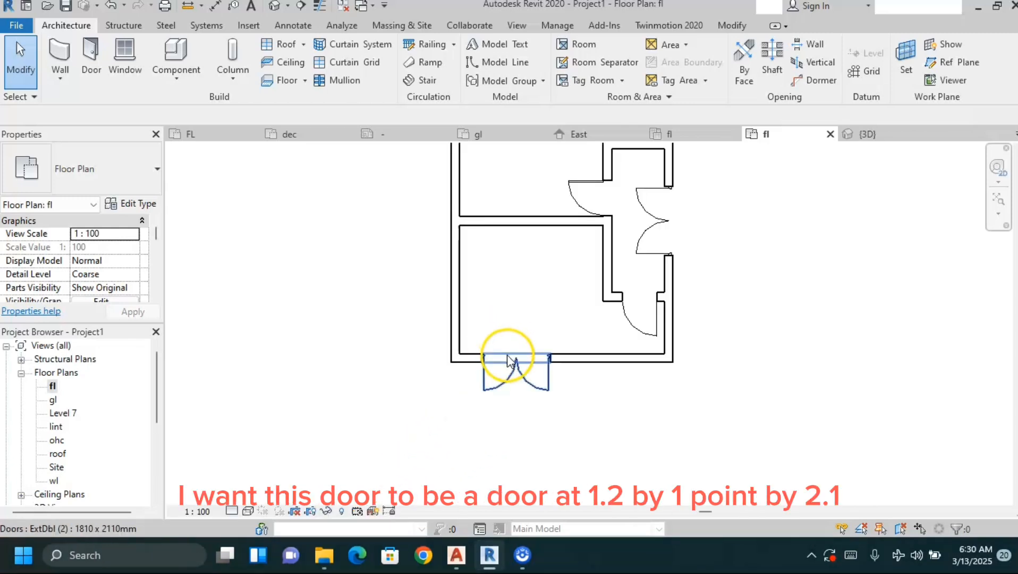
click(518, 377)
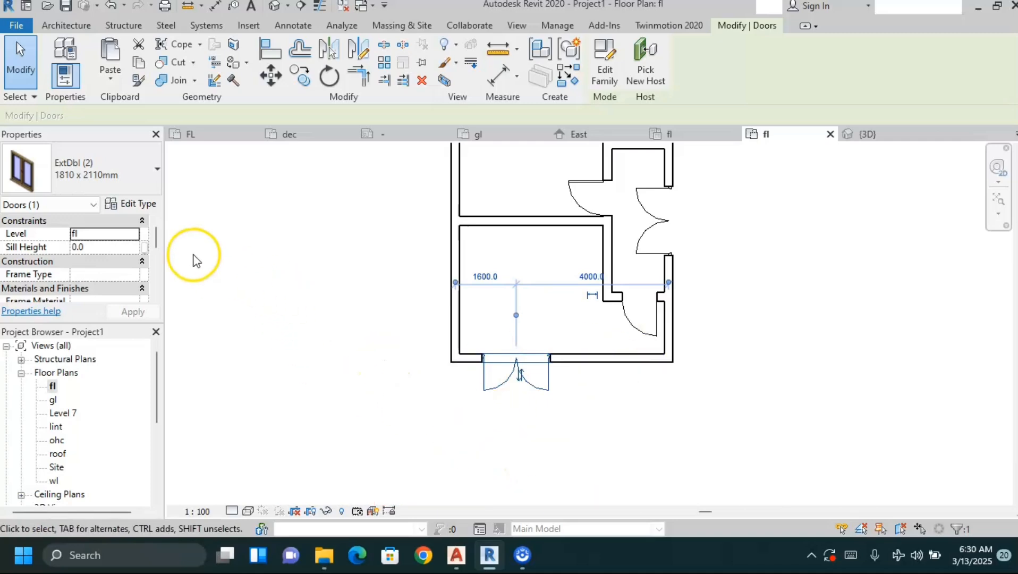
click(140, 207)
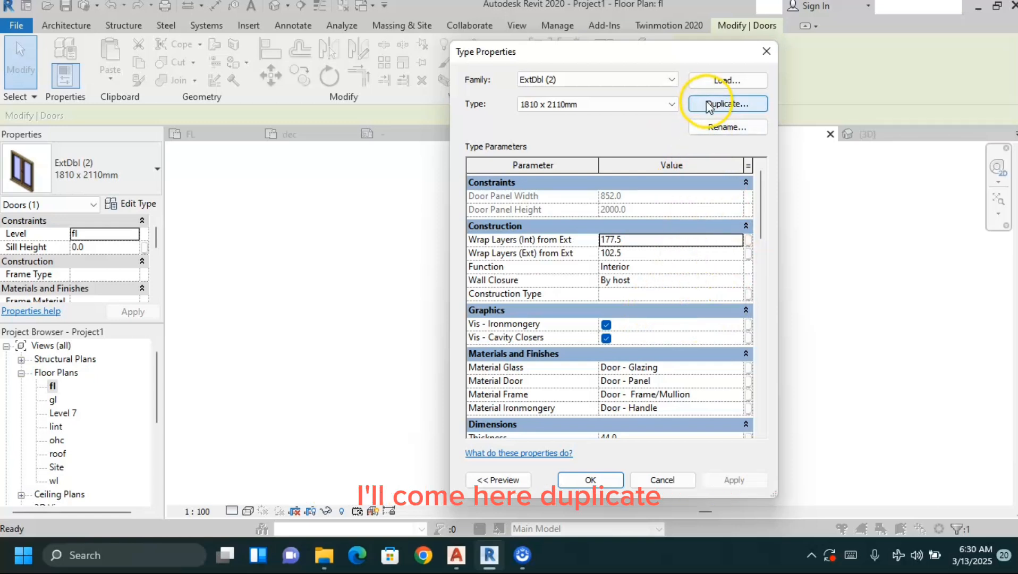
click(723, 105)
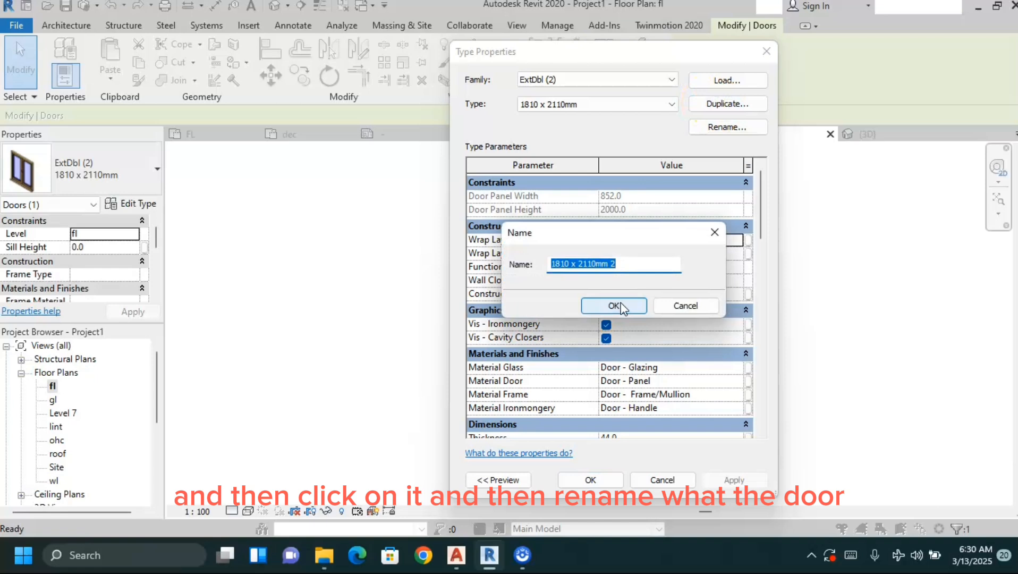
click(626, 274)
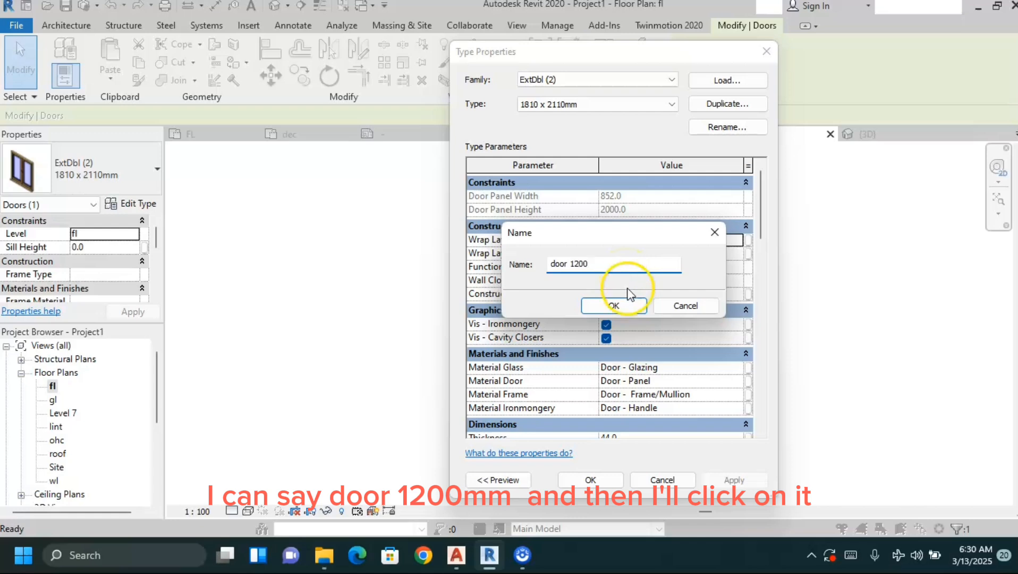
click(614, 306)
- Set the door 1200 type's height to 2100 mm and width to 1200 mm, and accept the type properties
scroll(631, 295, down, 5)
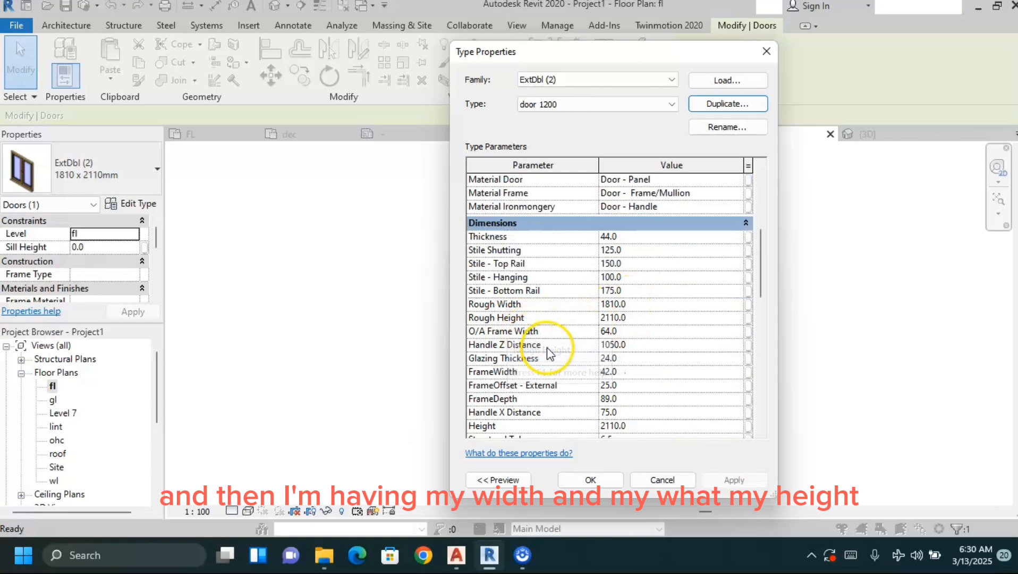
scroll(547, 349, down, 1)
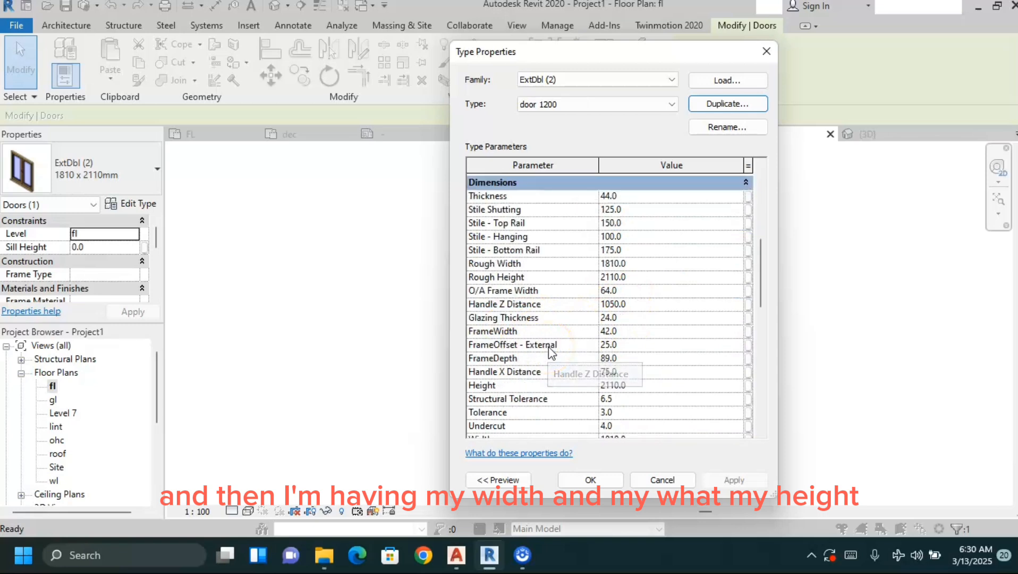
scroll(547, 348, down, 1)
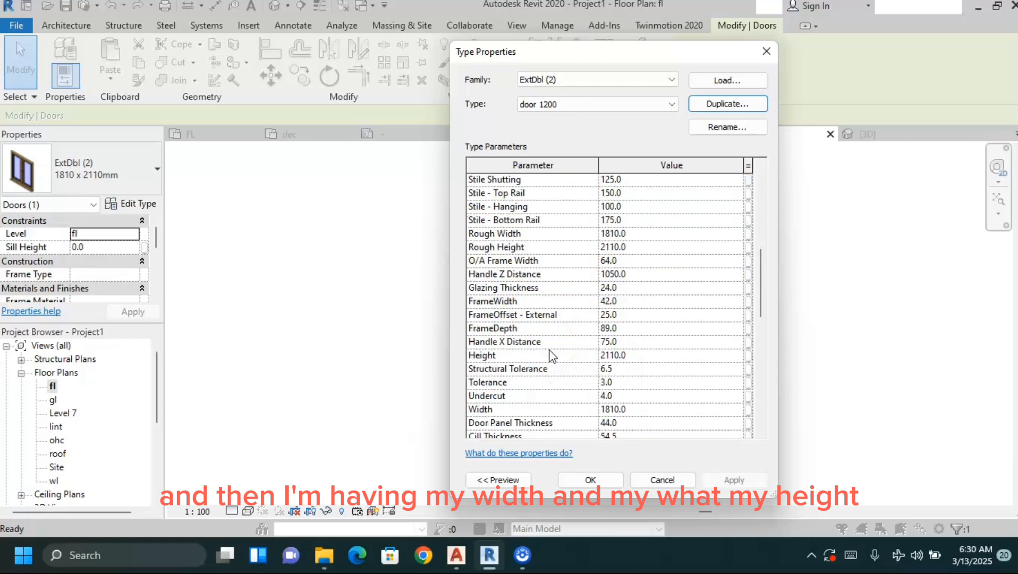
click(646, 356)
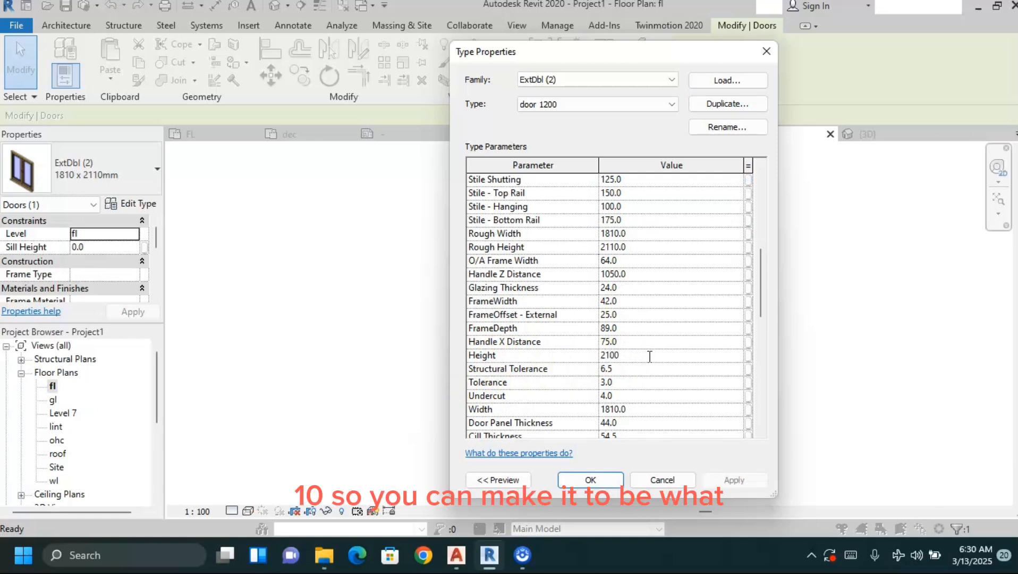
click(660, 409)
text(1200)
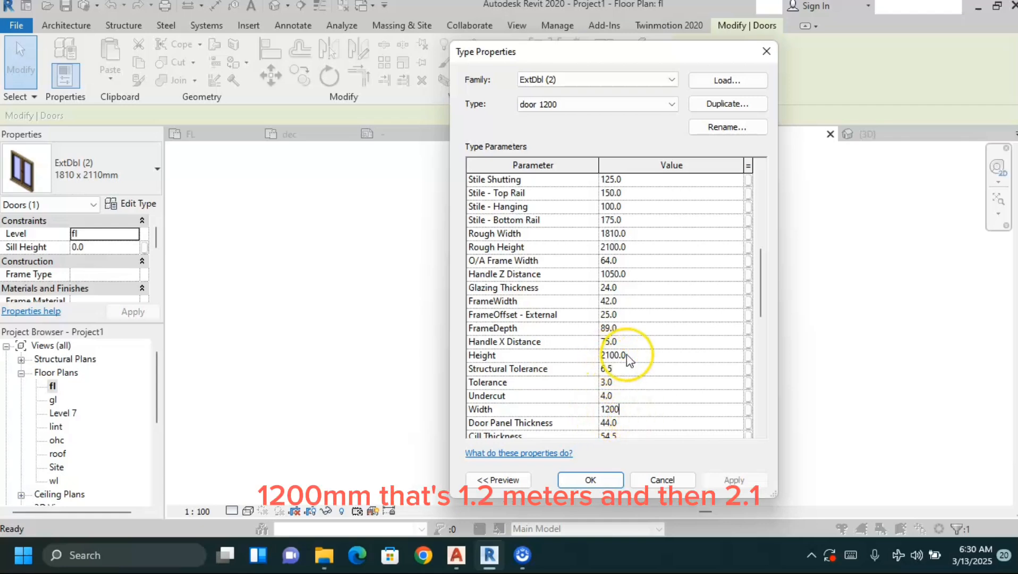
click(604, 483)
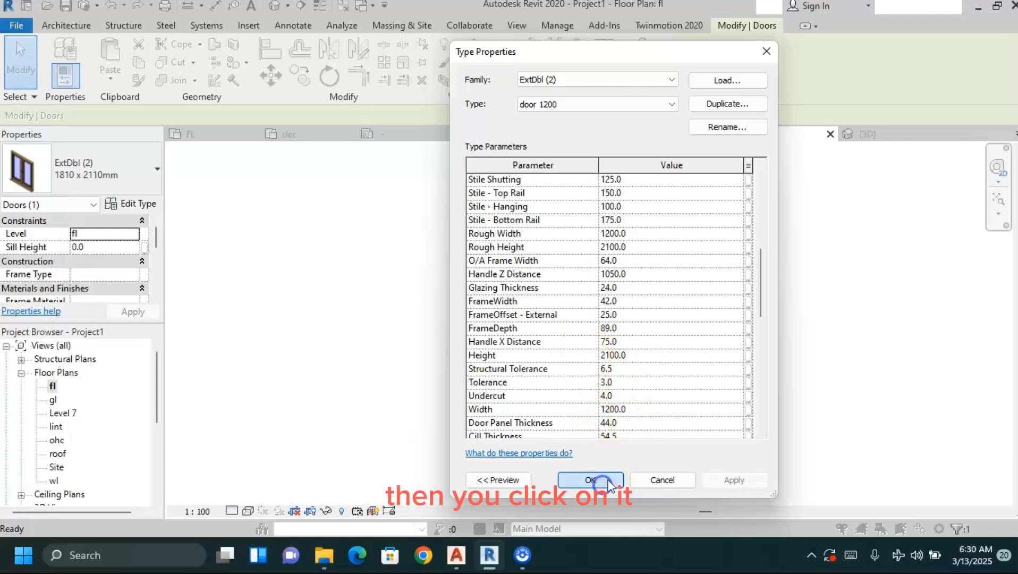
click(616, 477)
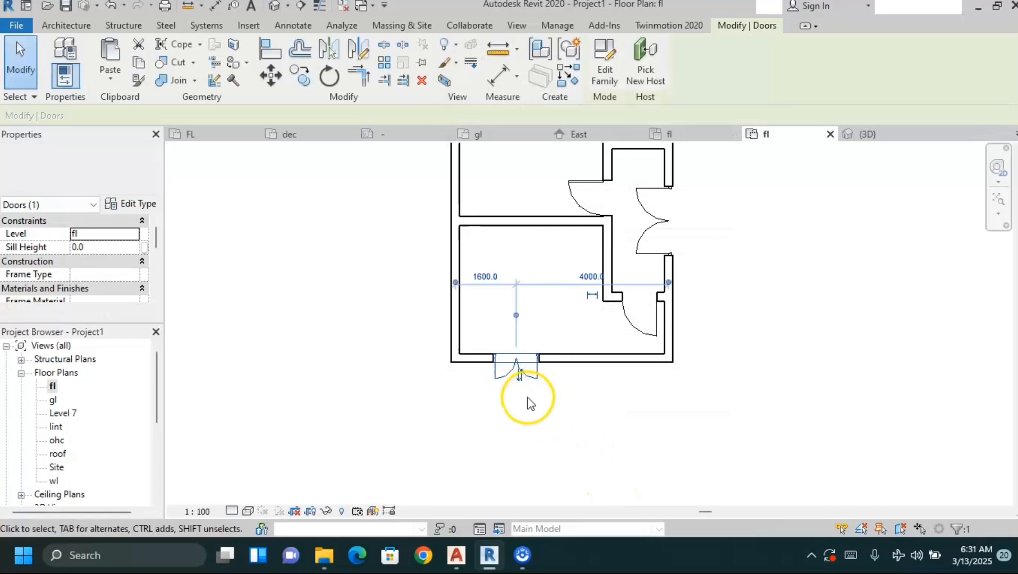
- Flip the resized double door's facing into the lower room and back to the outside
scroll(515, 369, up, 3)
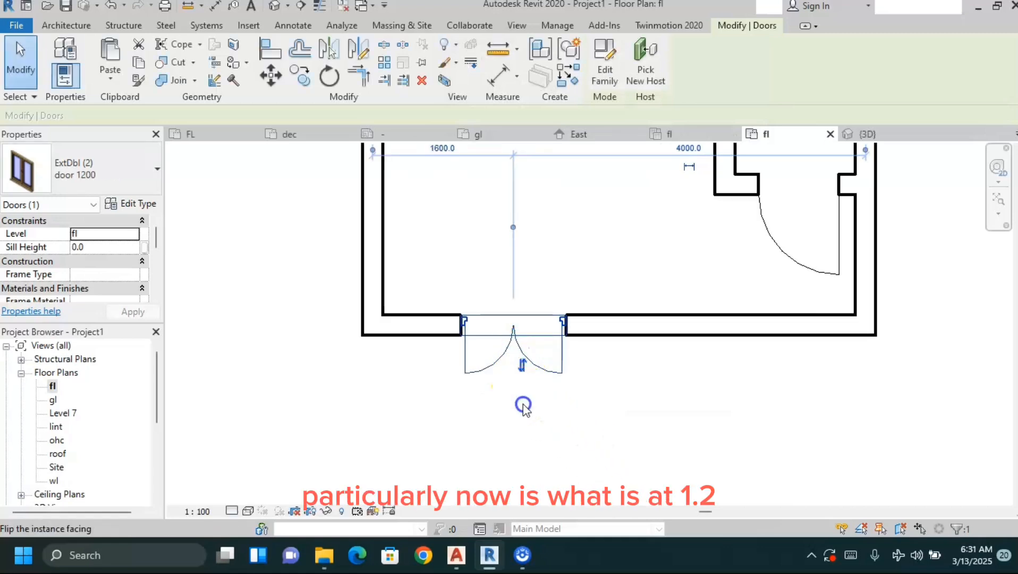
click(523, 366)
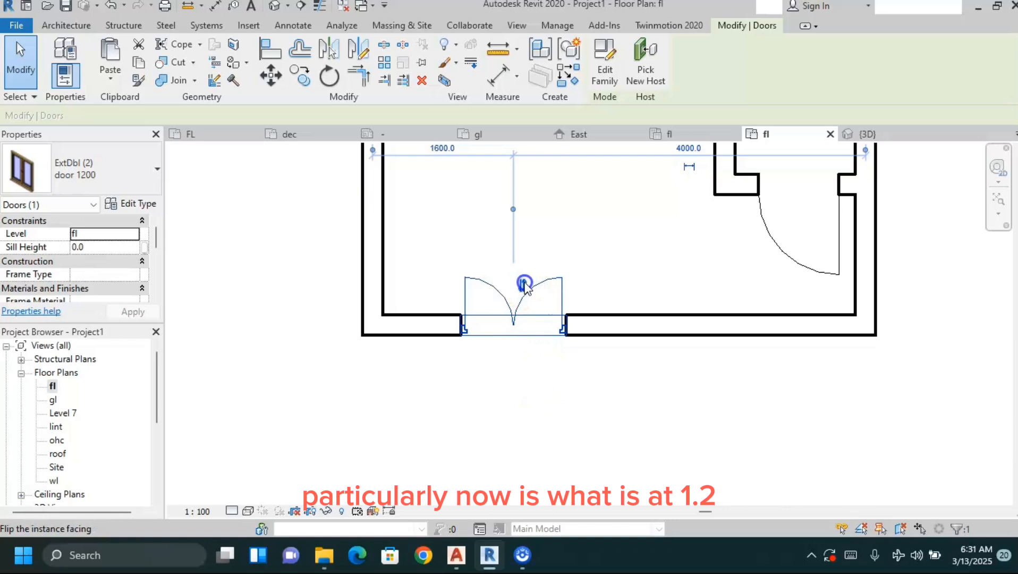
click(524, 284)
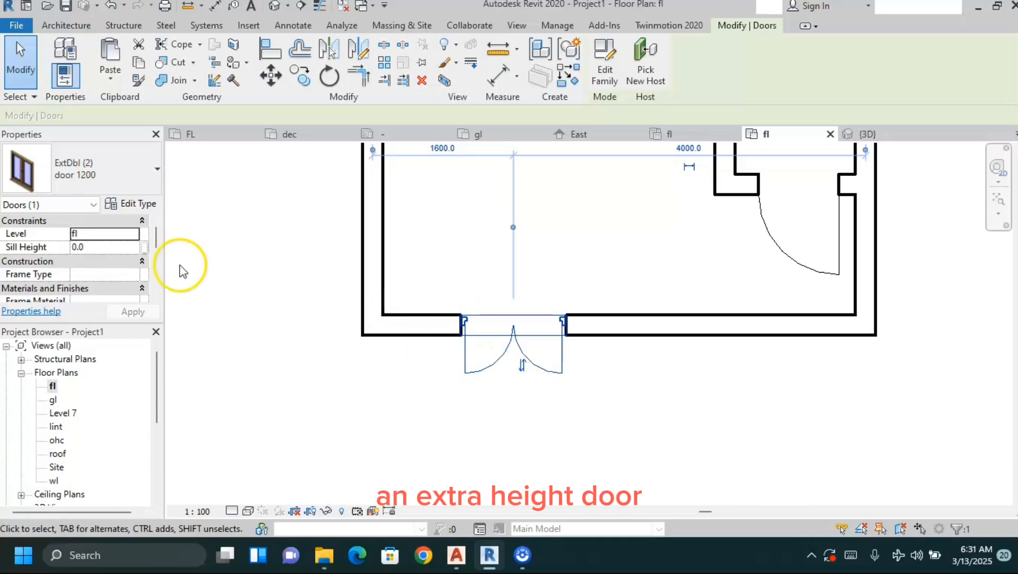
- Set the door 1200 type's rough height to 2400 mm and accept the type properties
click(131, 203)
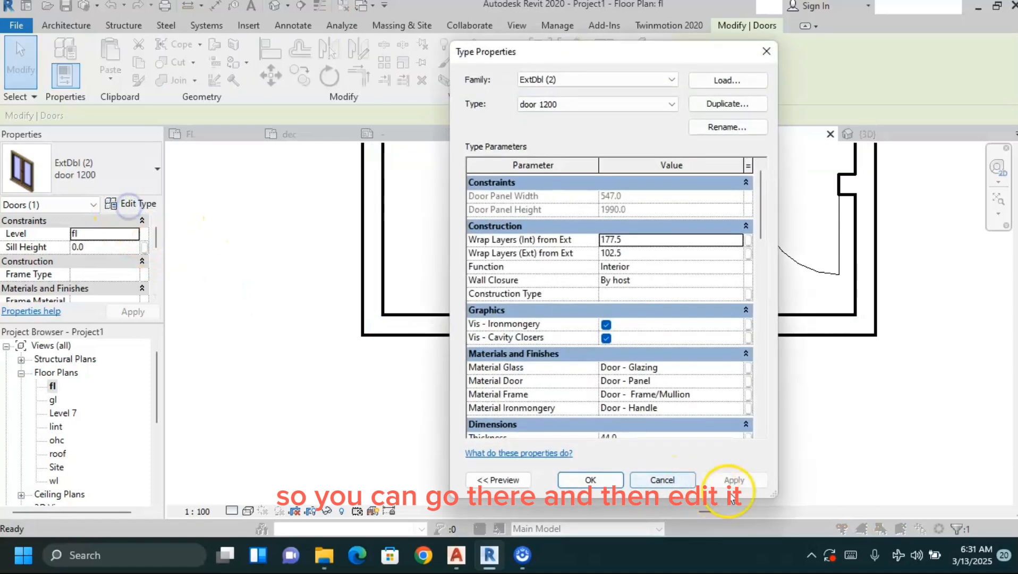
scroll(638, 266, down, 3)
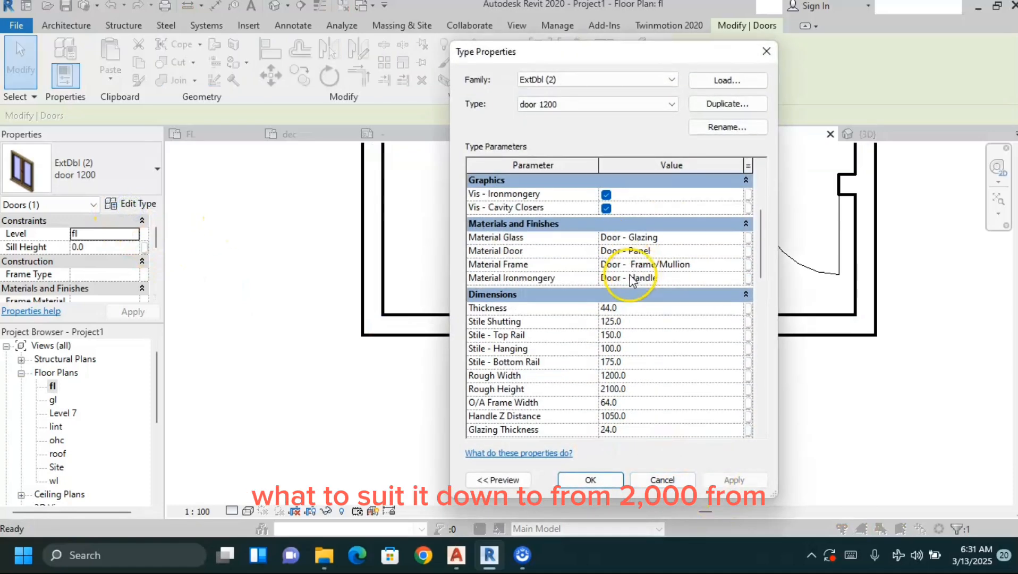
scroll(638, 297, down, 3)
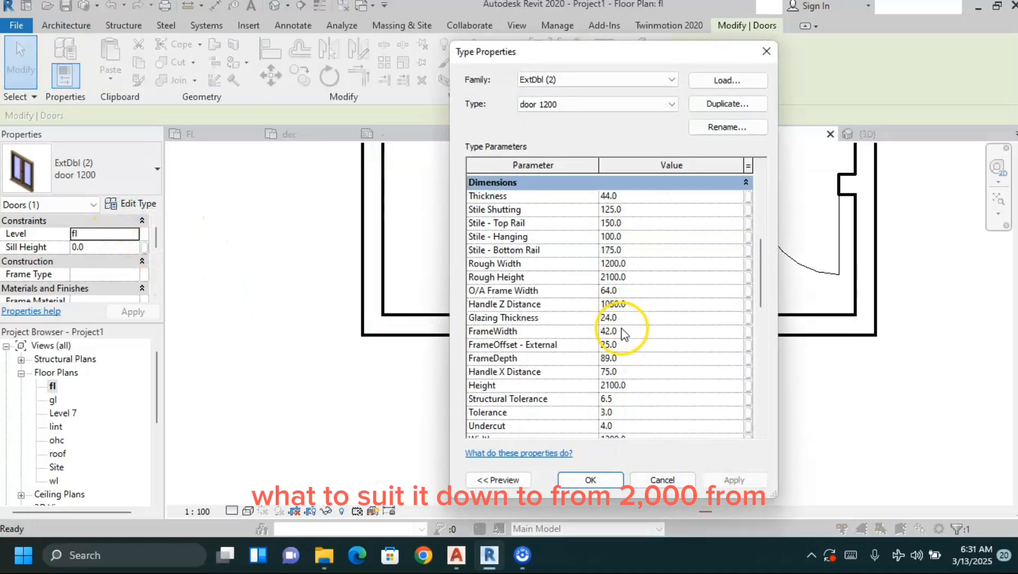
click(648, 277)
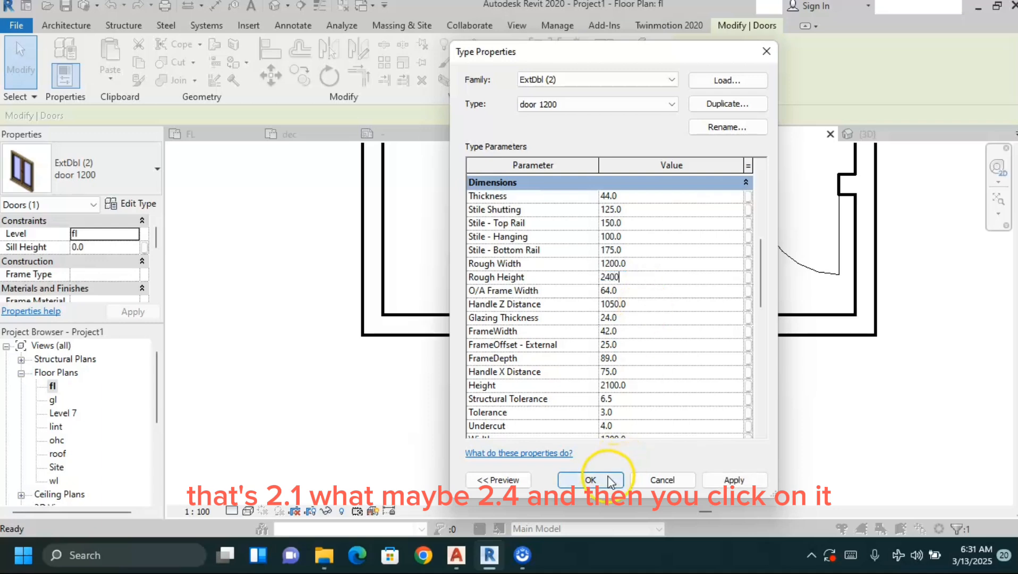
click(592, 479)
click(591, 479)
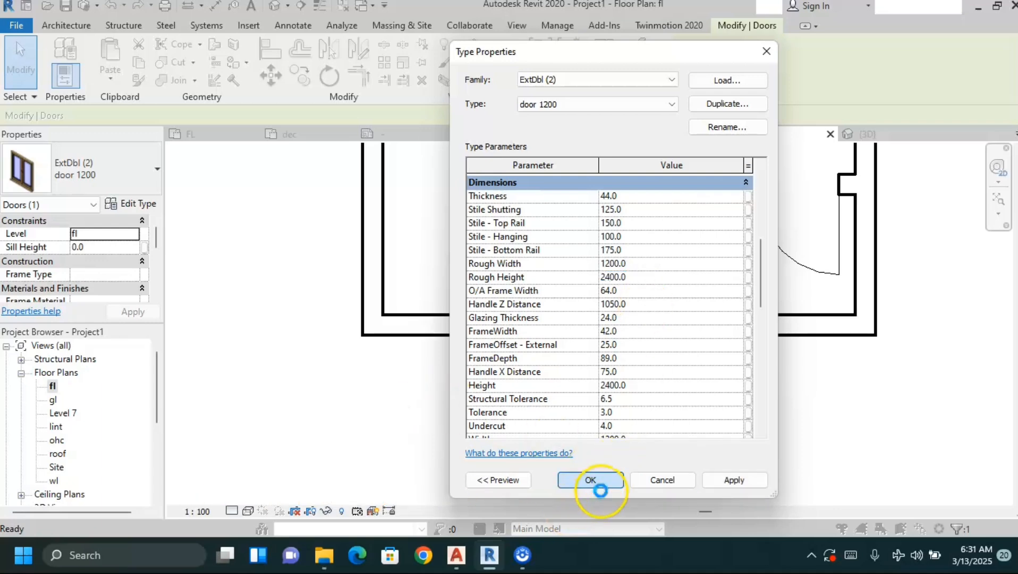
- Open the 3D view and bring the 1810 x 2110mm double door into close view
click(271, 7)
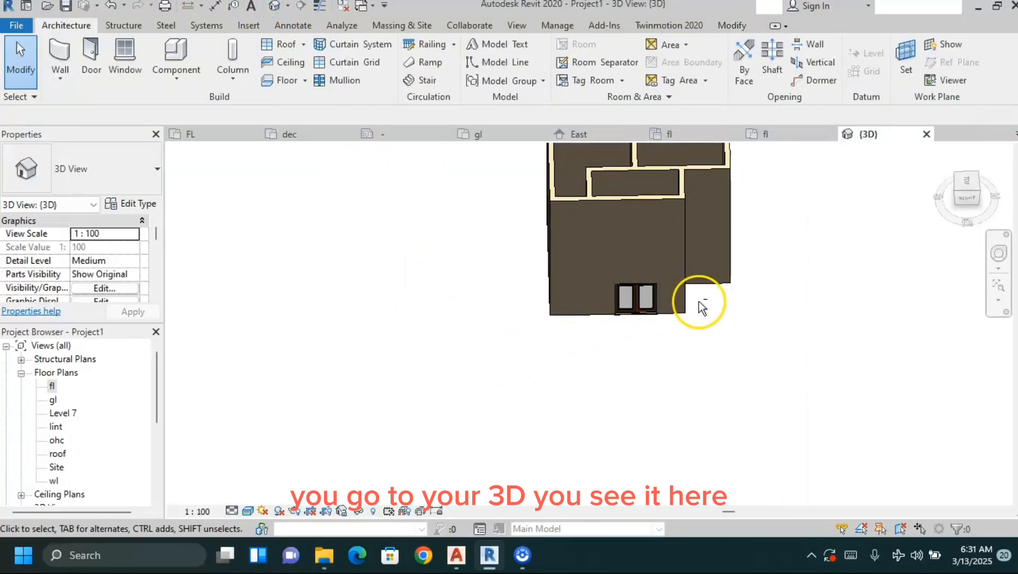
shift+middle_drag(698, 301, 640, 200)
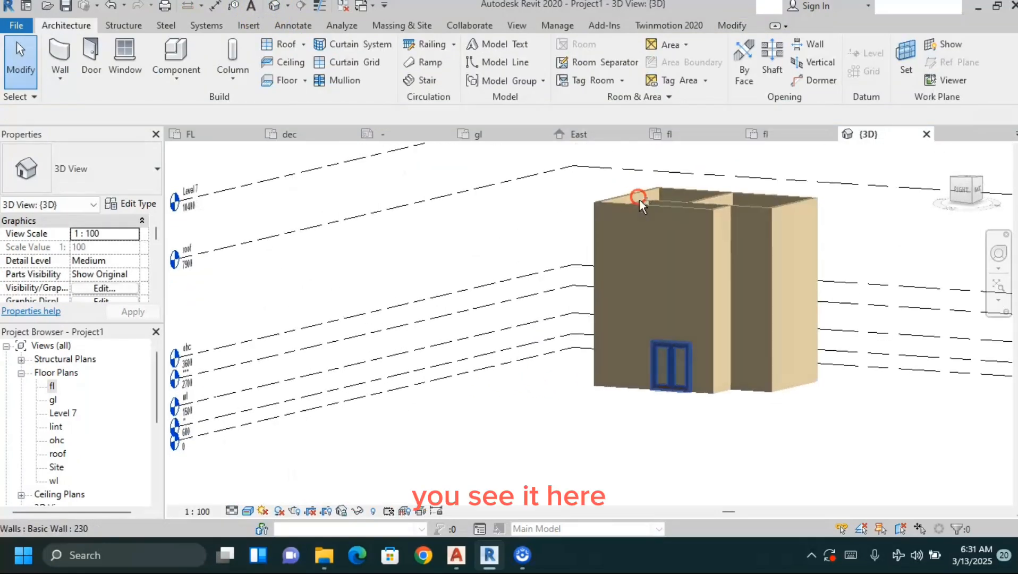
scroll(648, 411, up, 3)
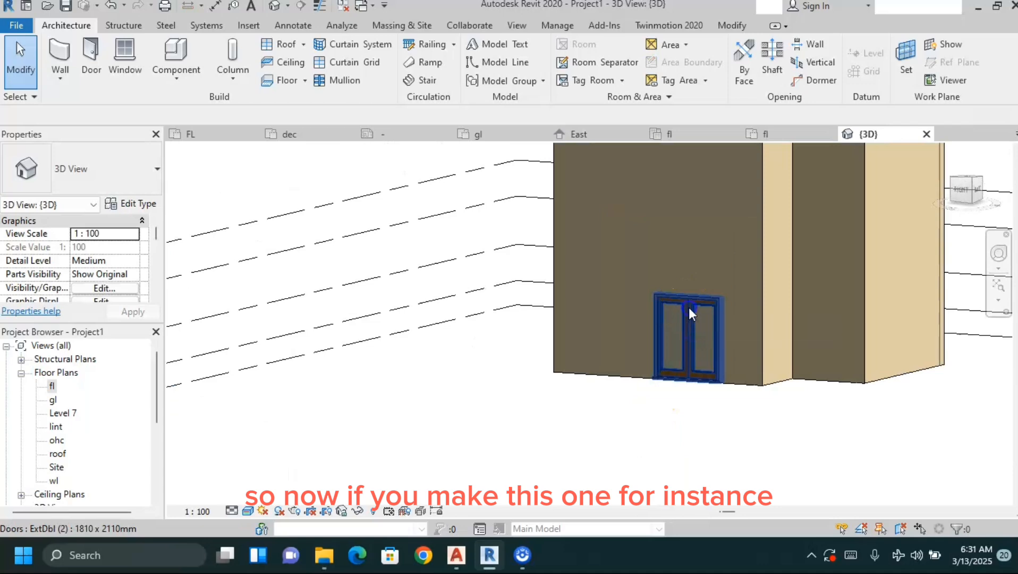
- Set the height of the ExtDbl (2) 1810 x 2110mm door type to 4000 mm, accept it and deselect the door
click(688, 308)
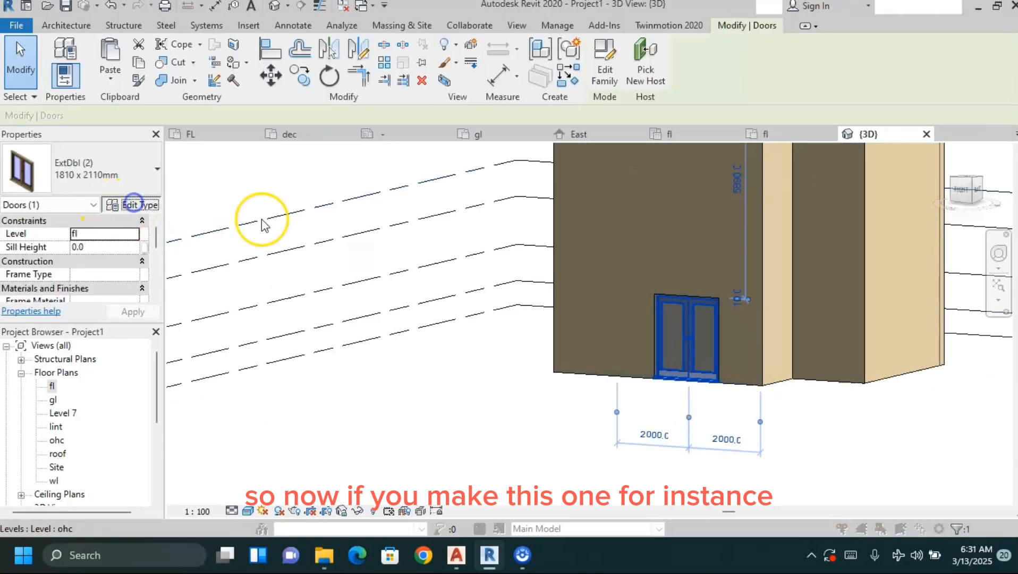
click(134, 204)
scroll(637, 351, down, 5)
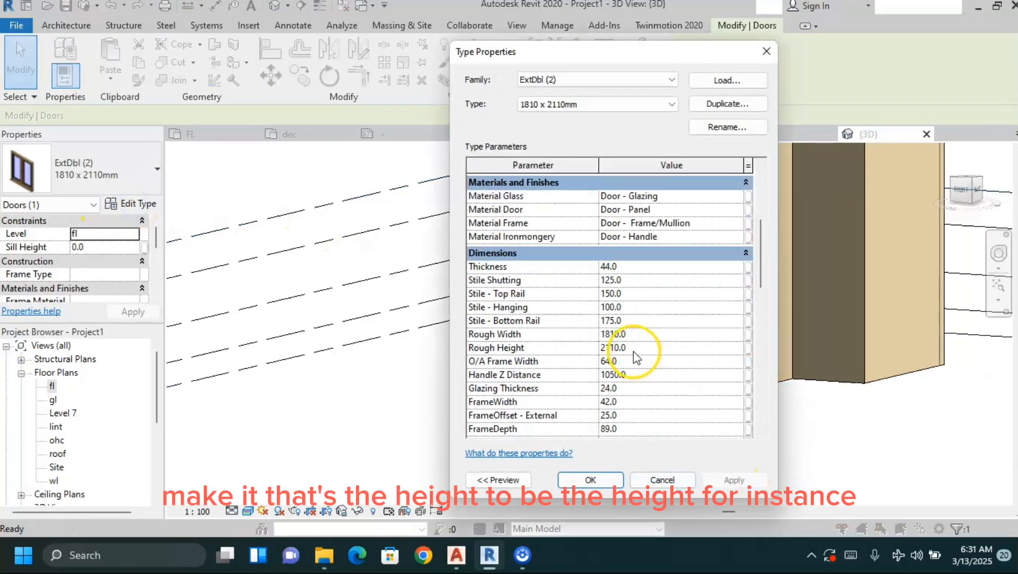
scroll(636, 357, down, 2)
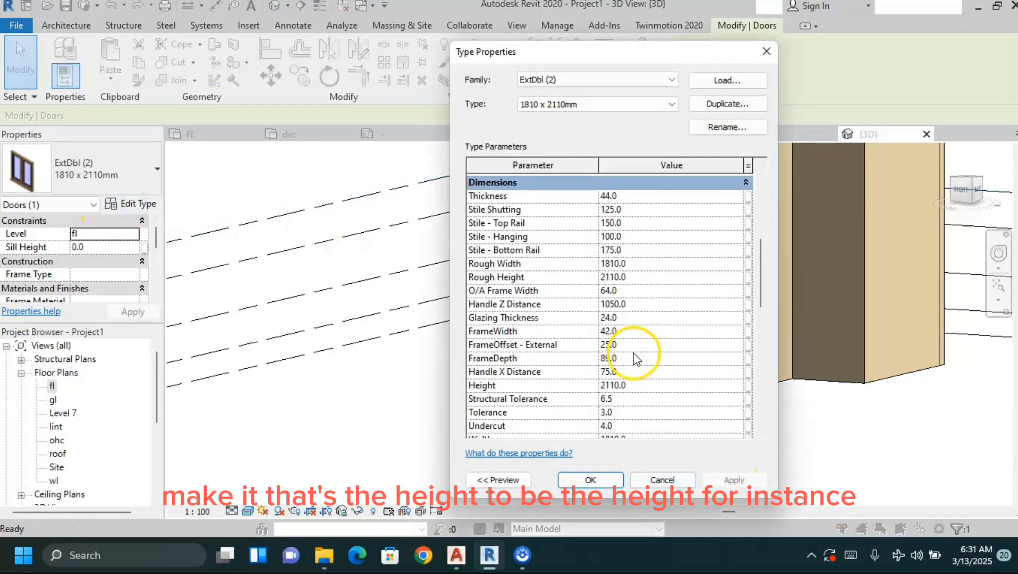
click(647, 388)
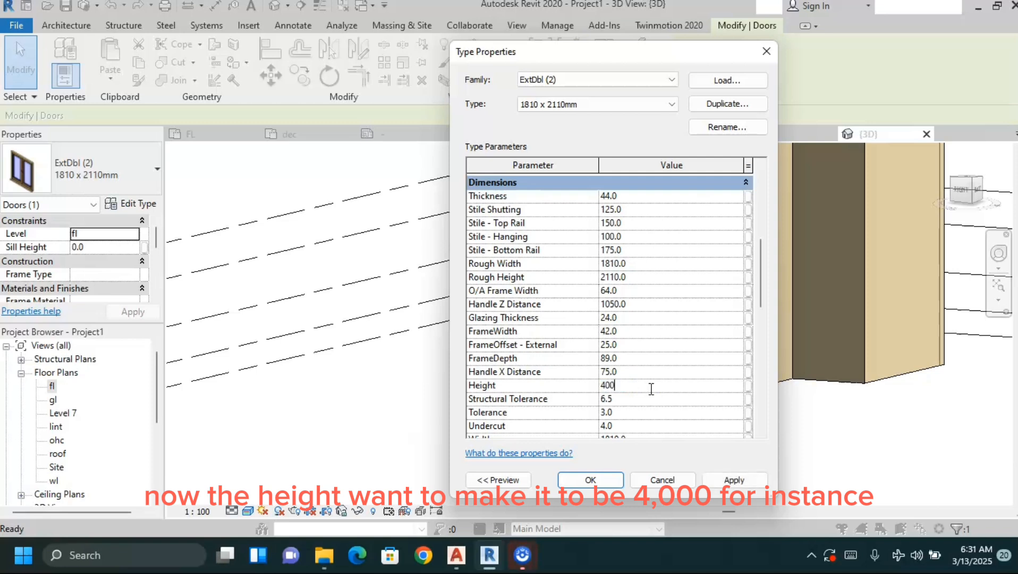
text(0)
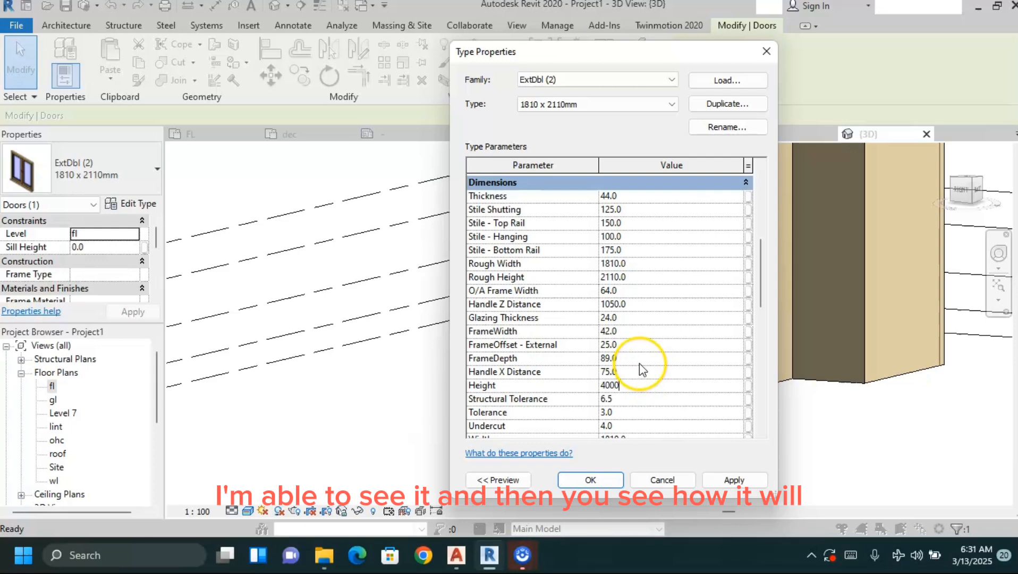
click(592, 484)
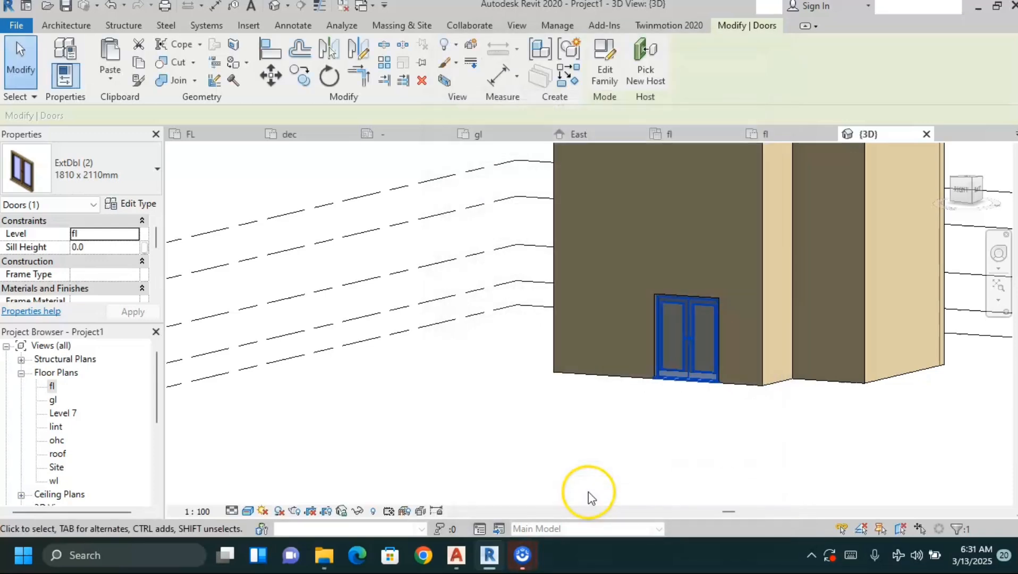
click(553, 449)
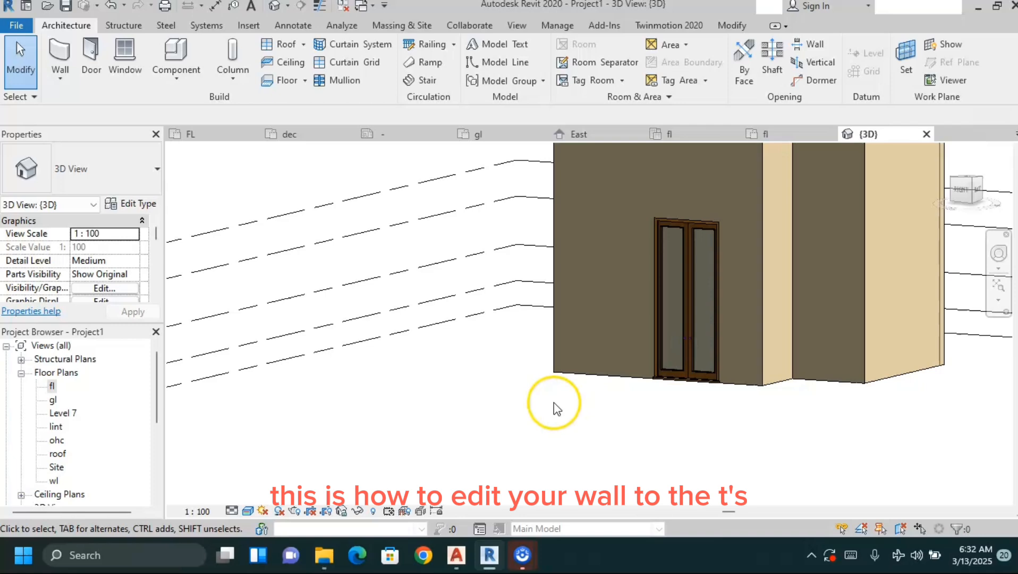
- Set the ExtDbl (2) 1810 x 2110mm door type's height to 2100 mm and width to 3000 mm, and accept the properties
shift+middle_drag(555, 424, 601, 431)
click(635, 303)
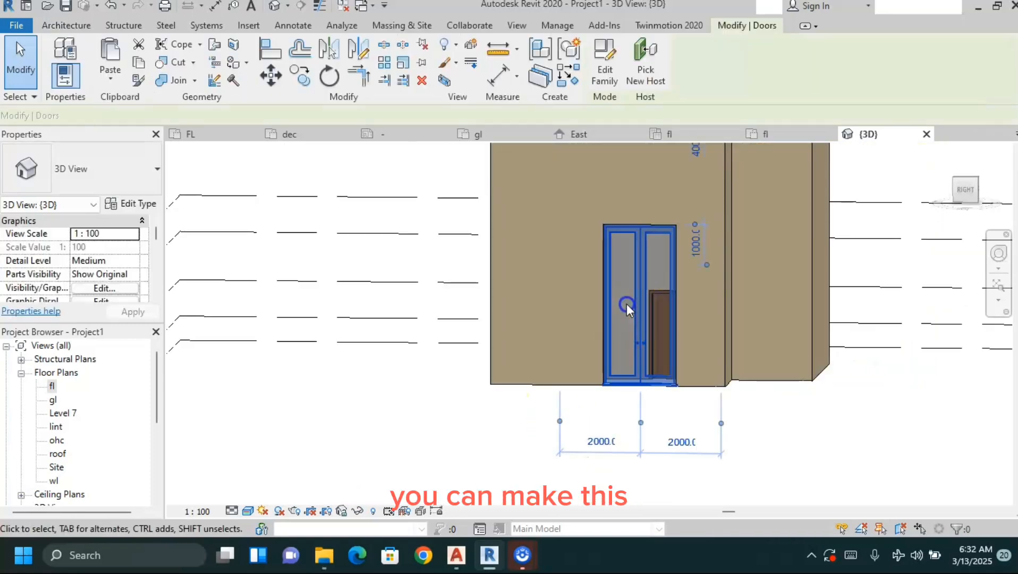
click(138, 204)
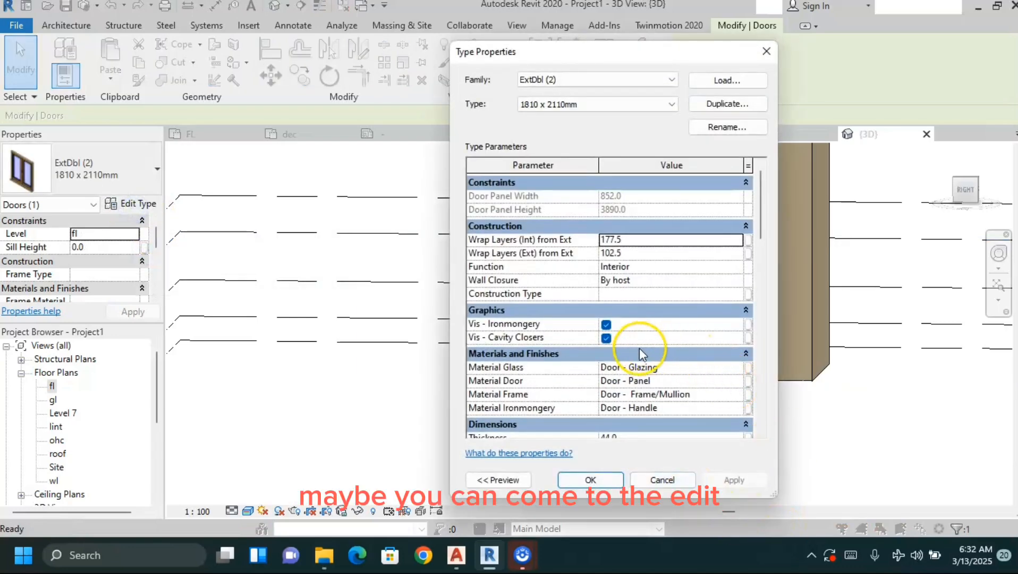
scroll(643, 355, down, 6)
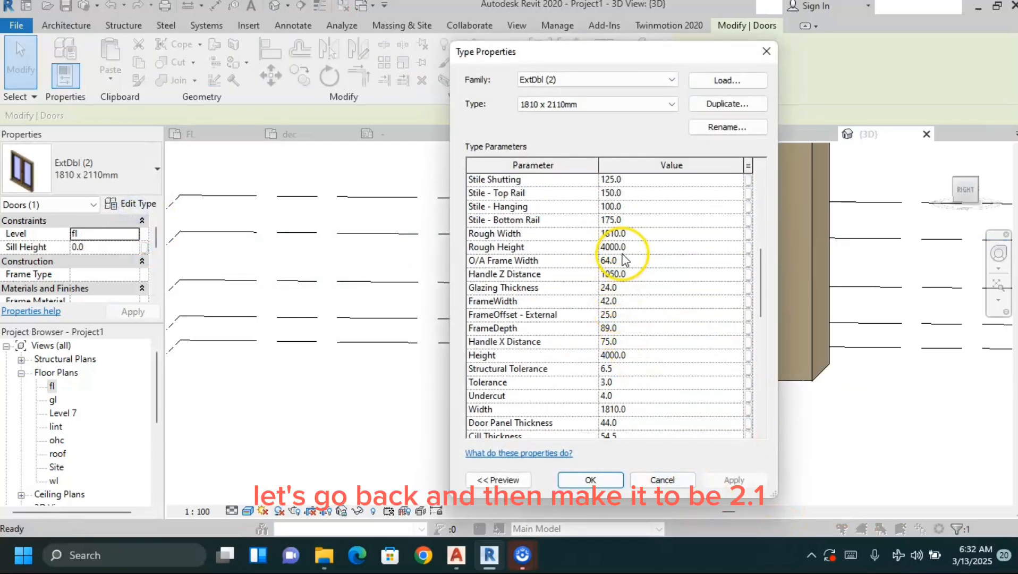
double_click(643, 355)
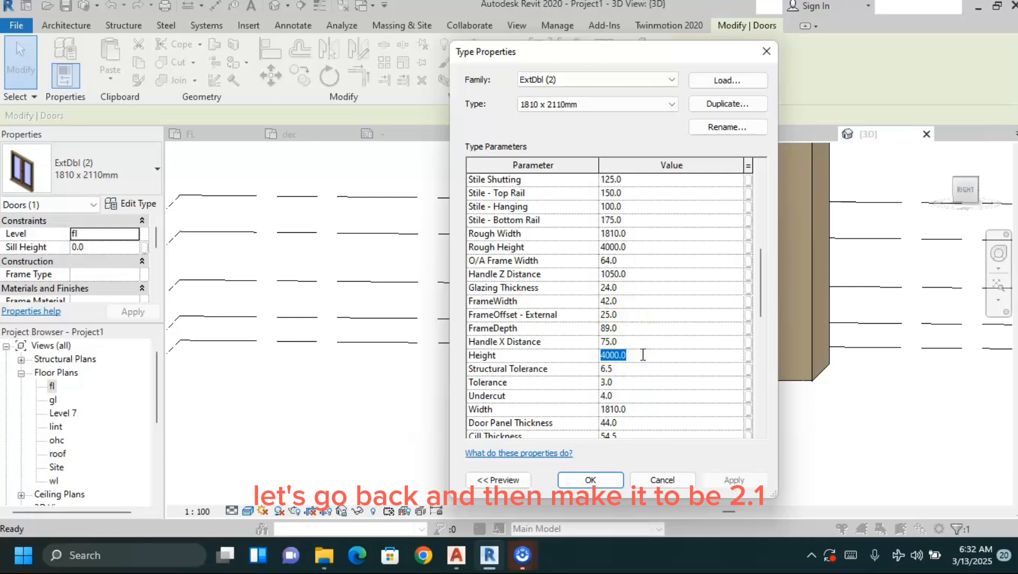
text(2100)
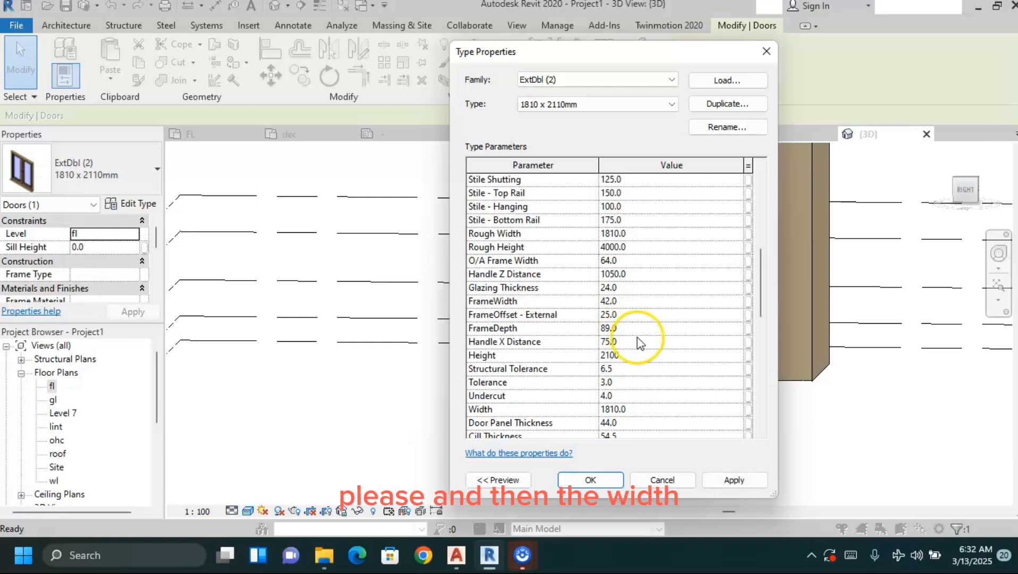
double_click(644, 408)
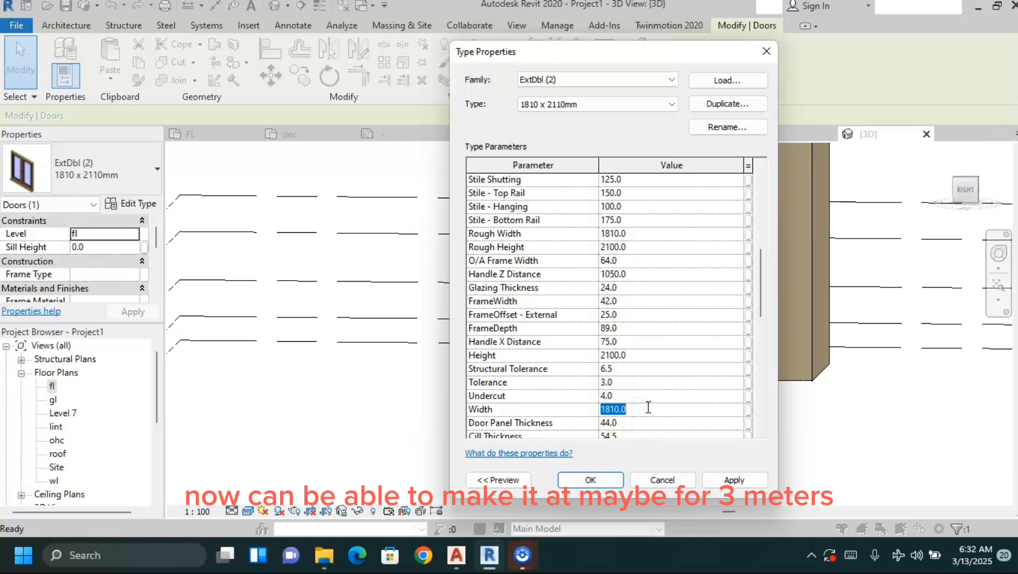
text(3000)
click(599, 483)
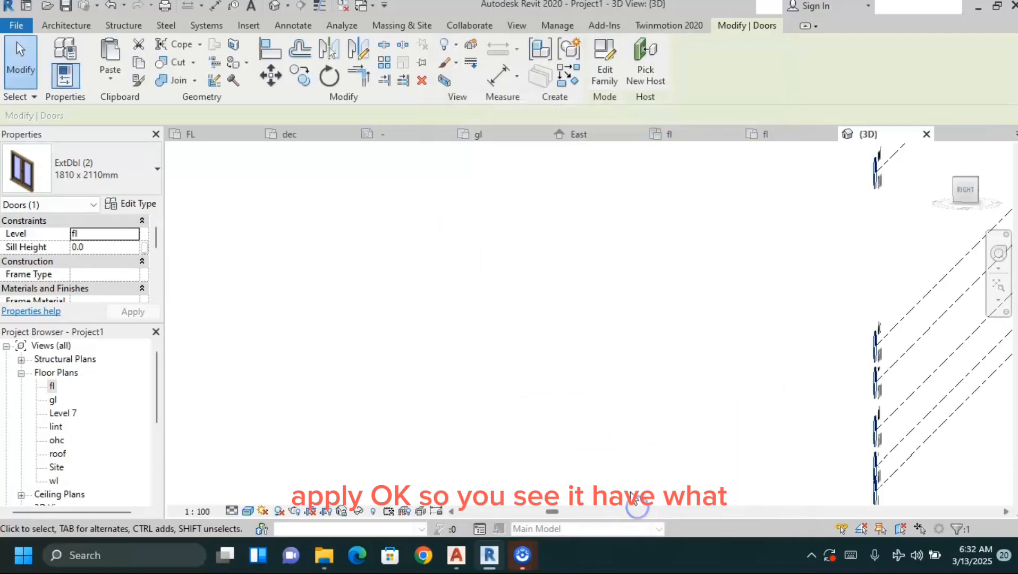
- Examine the widened double door in its wall in the 3D view
scroll(584, 352, down, 2)
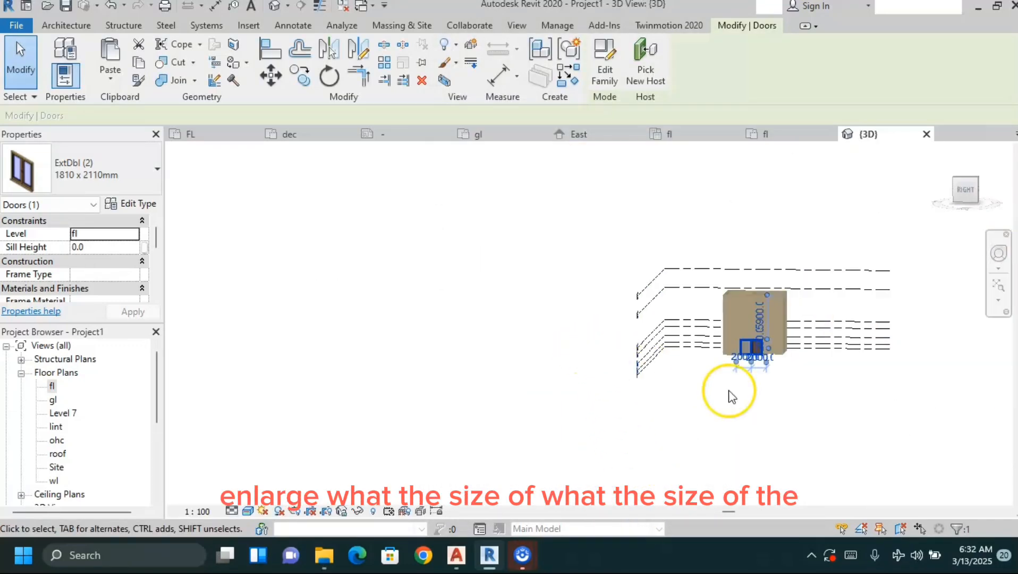
scroll(807, 354, up, 5)
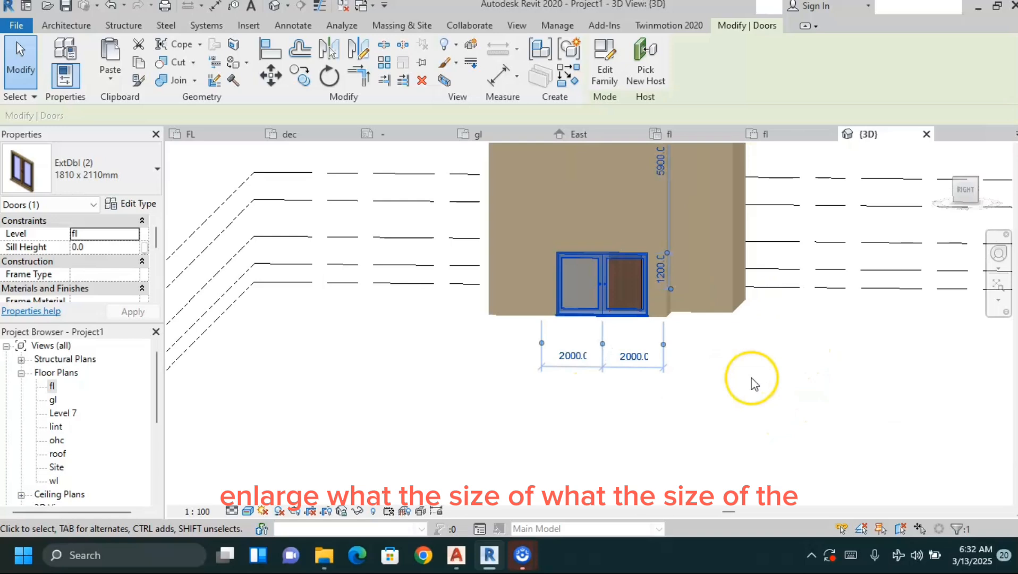
click(708, 402)
scroll(612, 290, up, 1)
click(613, 306)
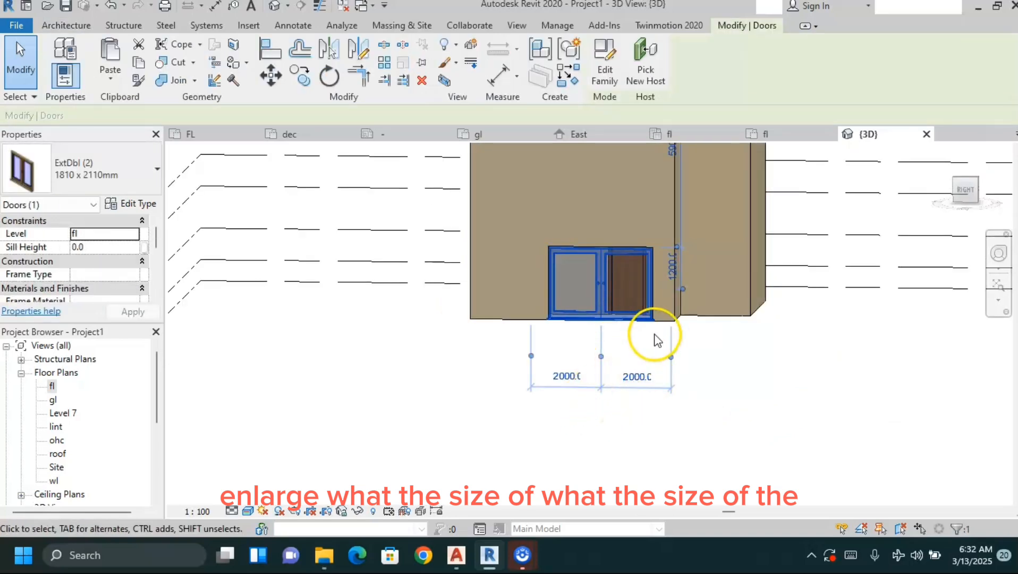
click(775, 404)
mouse_move(765, 404)
shift+middle_down()
mouse_move(756, 425)
mouse_move(682, 431)
mouse_move(675, 367)
mouse_move(774, 388)
mouse_move(773, 406)
shift+middle_up()
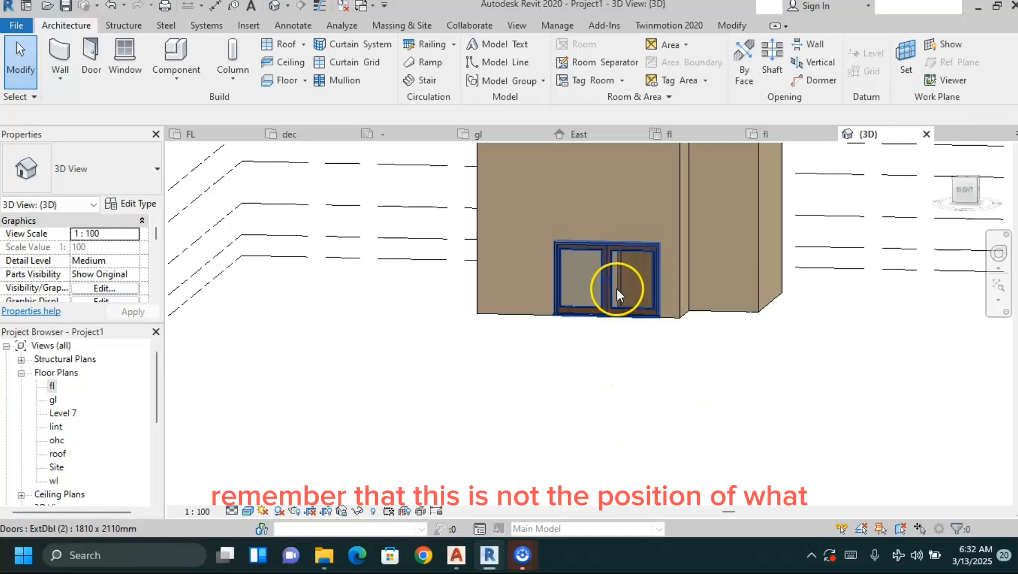
- Check the level options of the widened double door, keep it on level fl and deselect it
click(614, 316)
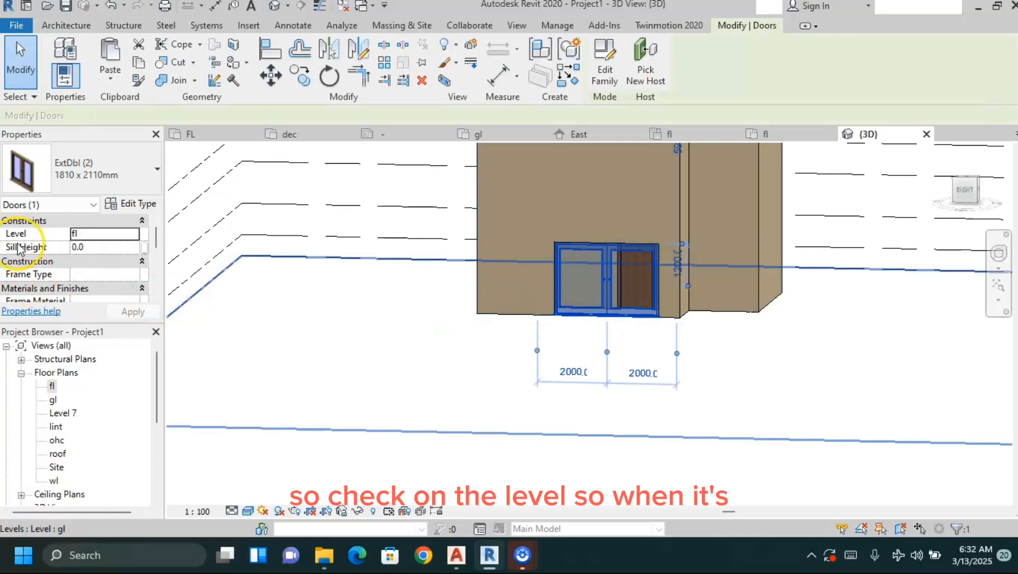
click(136, 235)
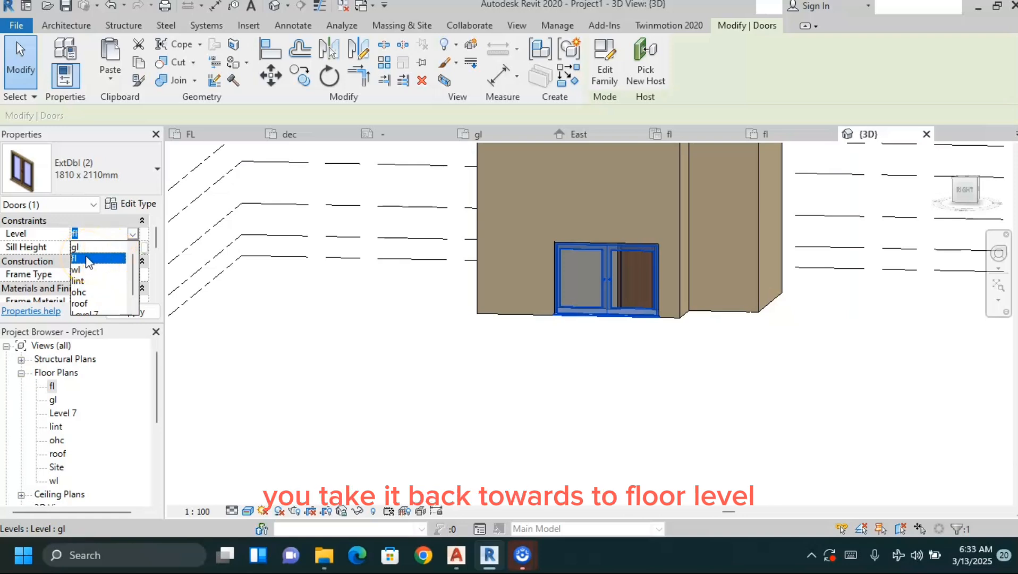
click(291, 321)
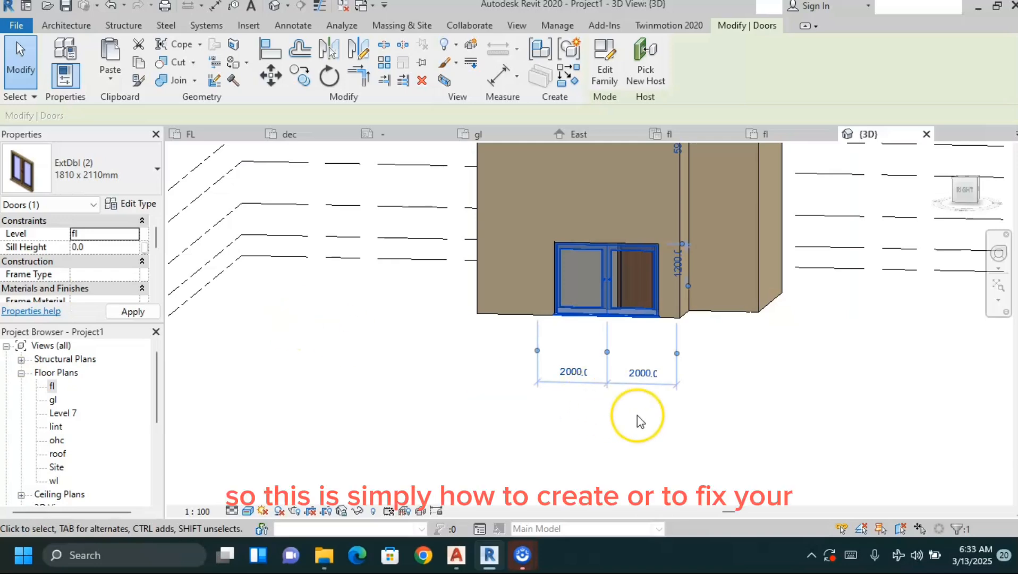
click(719, 447)
shift+middle_drag(739, 412, 722, 424)
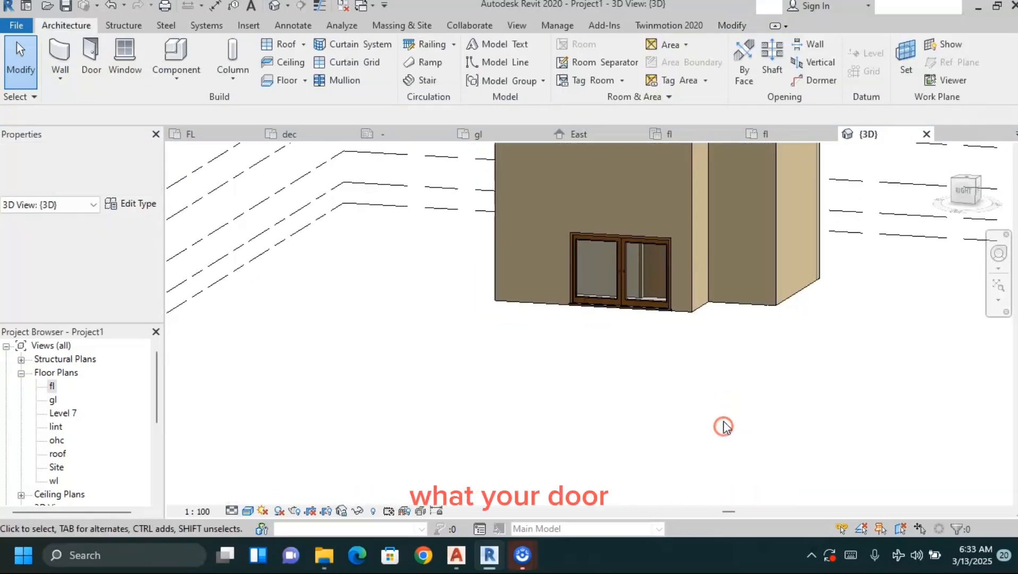
- Open the fl floor plan, set the rough width of the widened ExtDbl (2) double door's type to 1000 mm, accept it and deselect the door
click(53, 388)
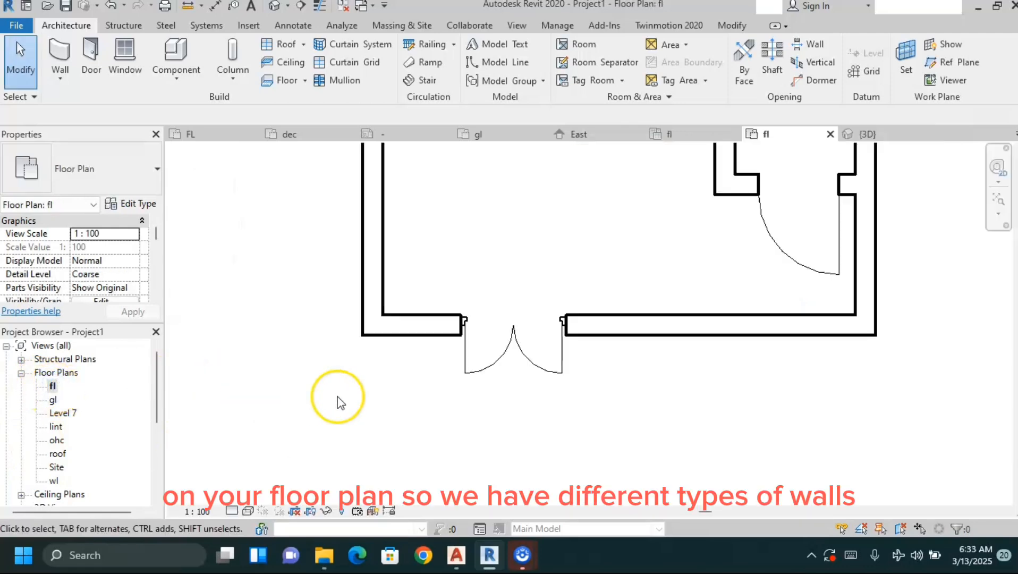
scroll(336, 402, down, 4)
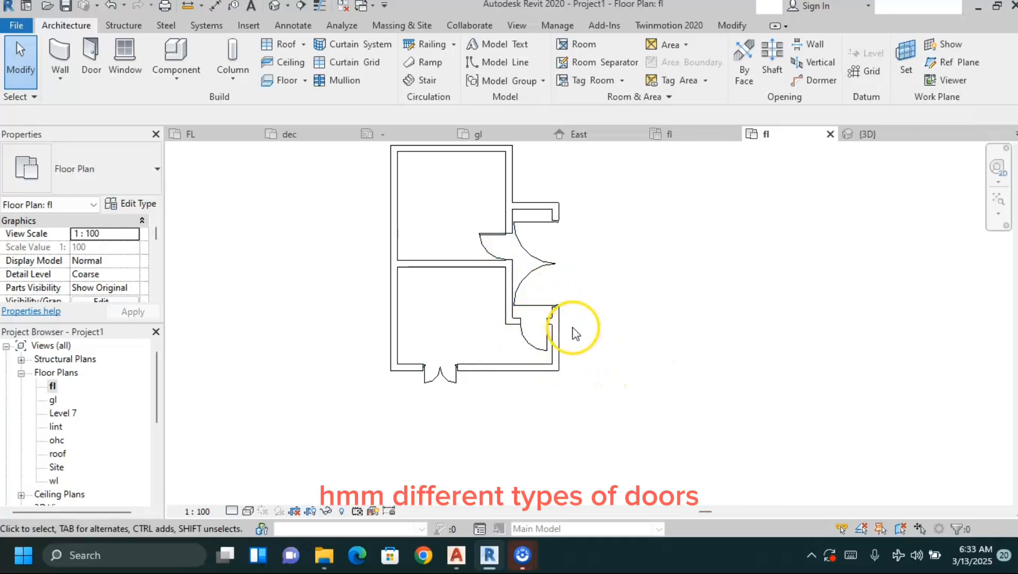
click(549, 265)
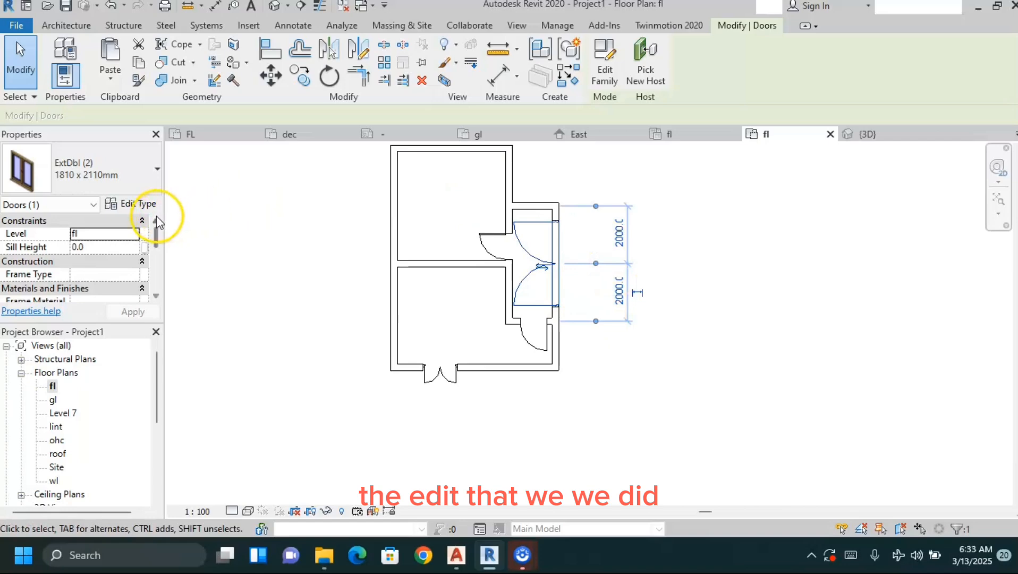
click(136, 204)
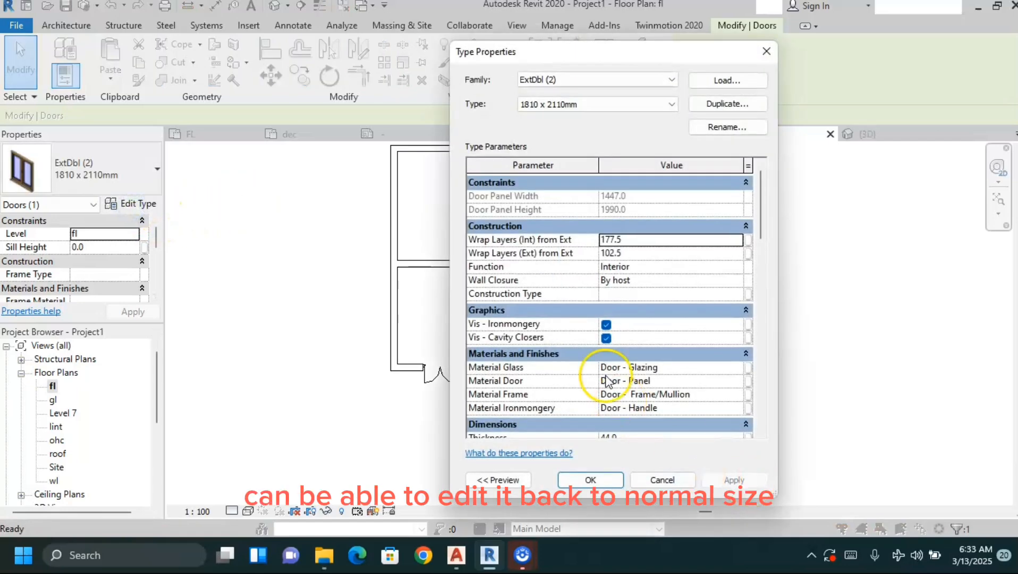
scroll(611, 377, down, 5)
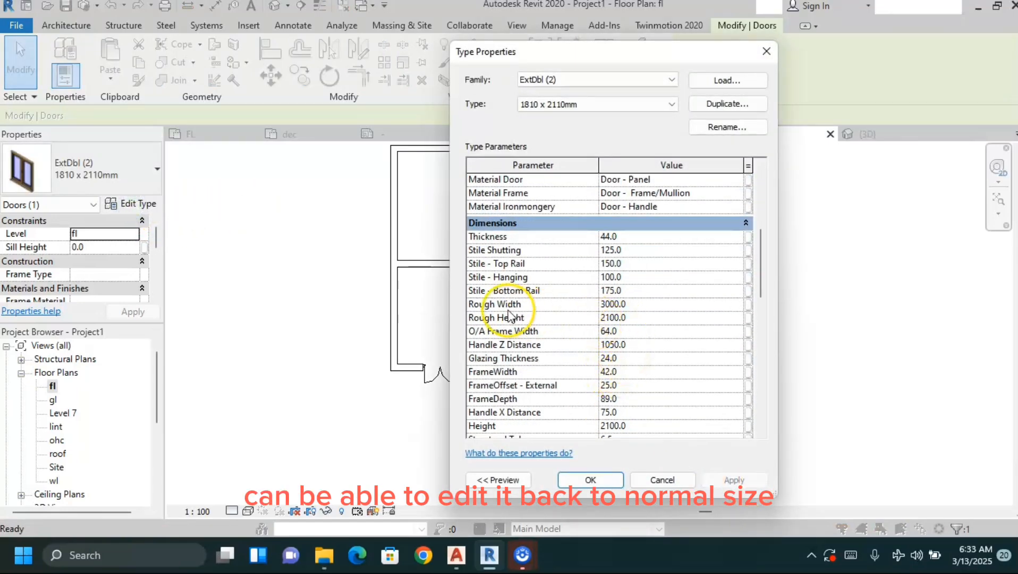
click(651, 304)
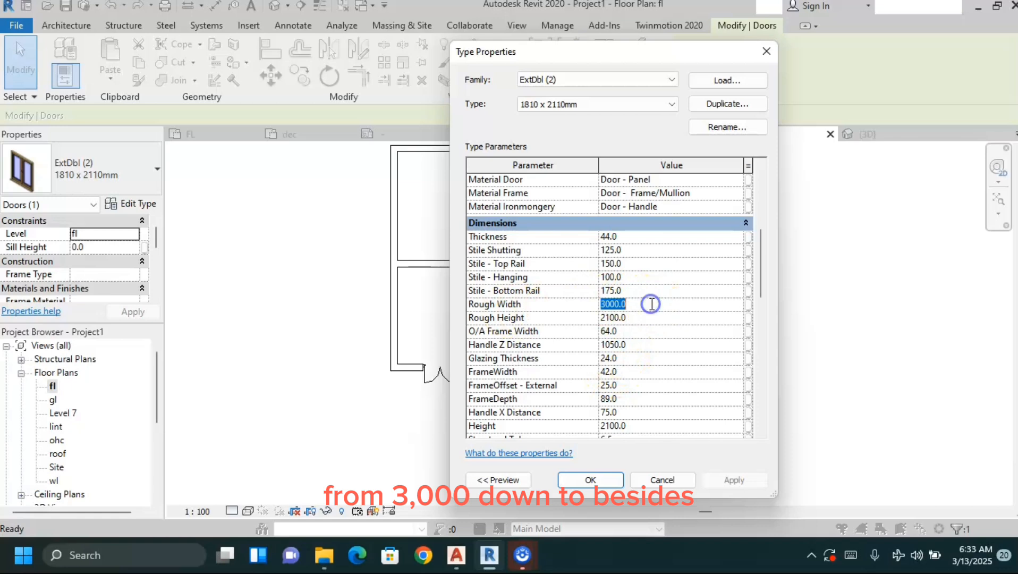
text(100)
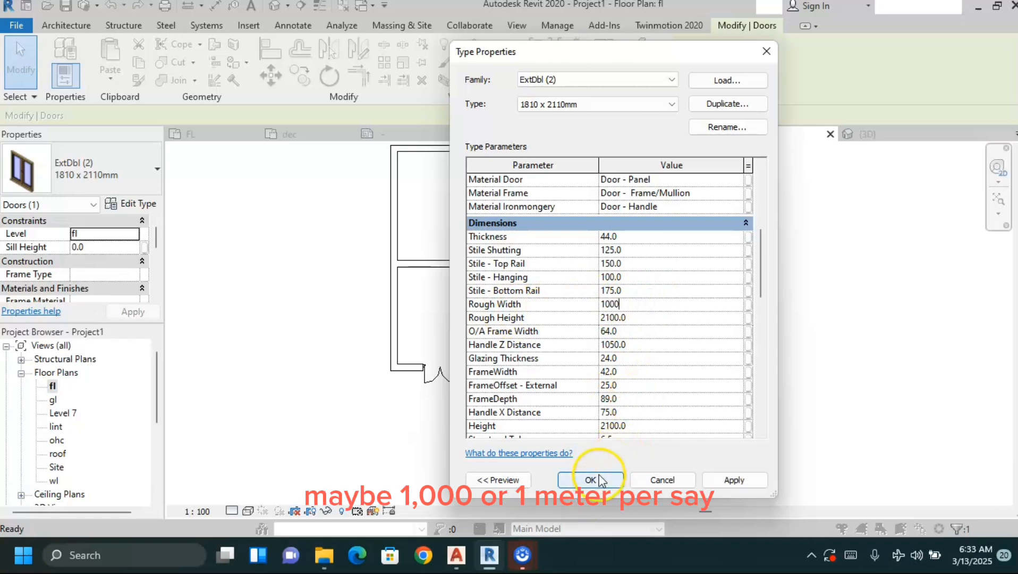
click(601, 485)
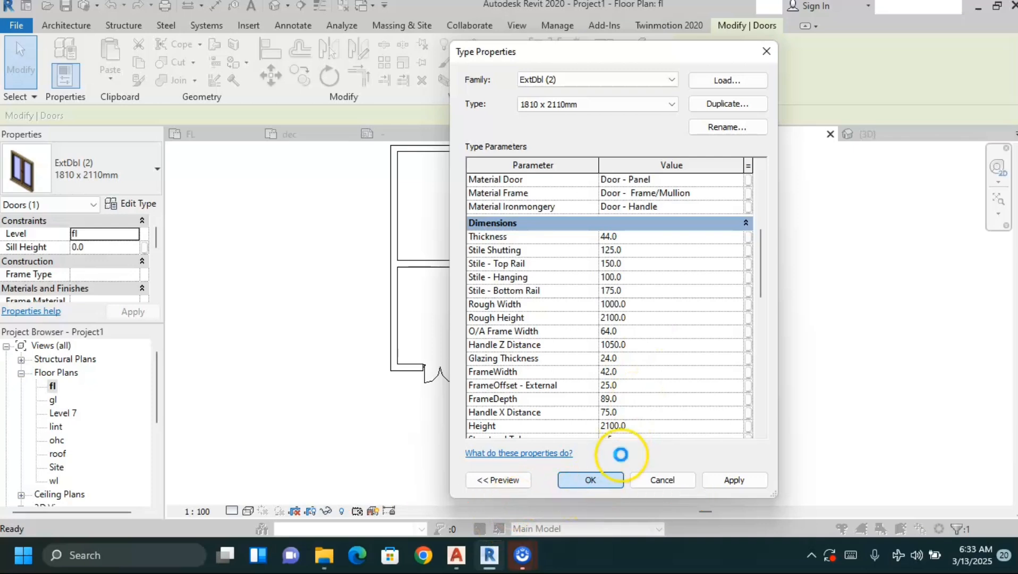
click(594, 480)
click(635, 439)
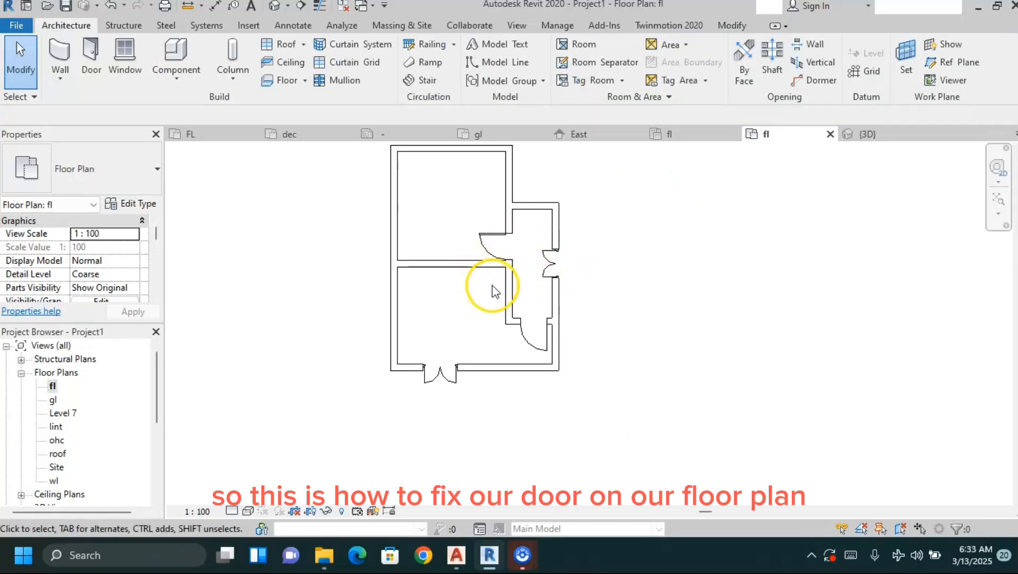
scroll(609, 390, down, 2)
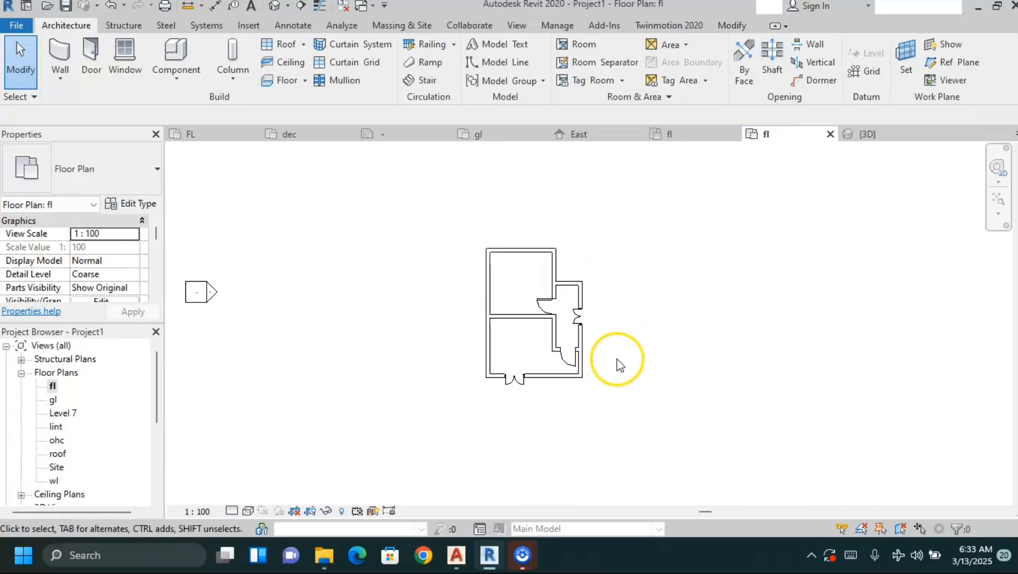
scroll(615, 369, down, 1)
scroll(617, 375, up, 3)
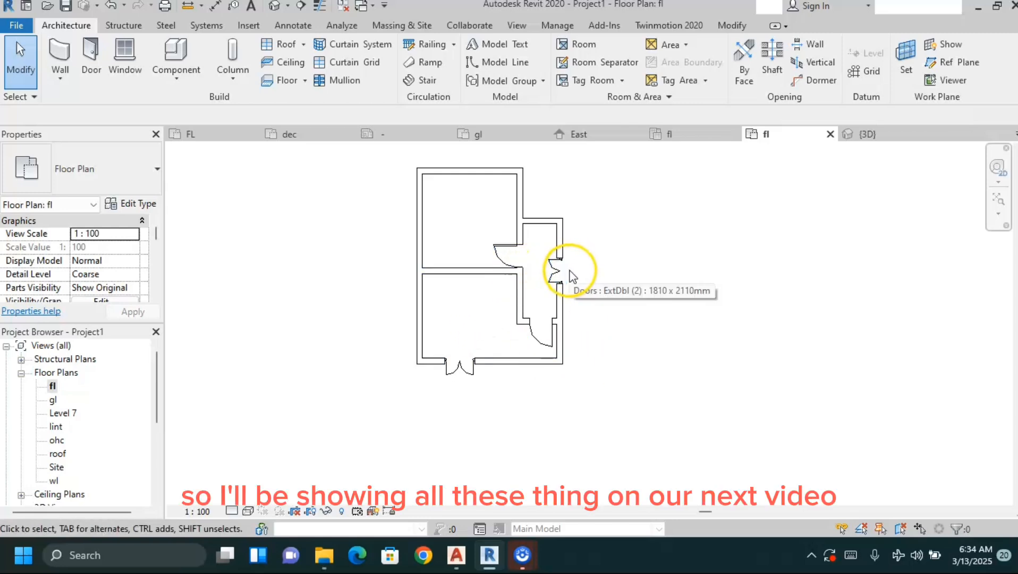
scroll(546, 358, down, 1)
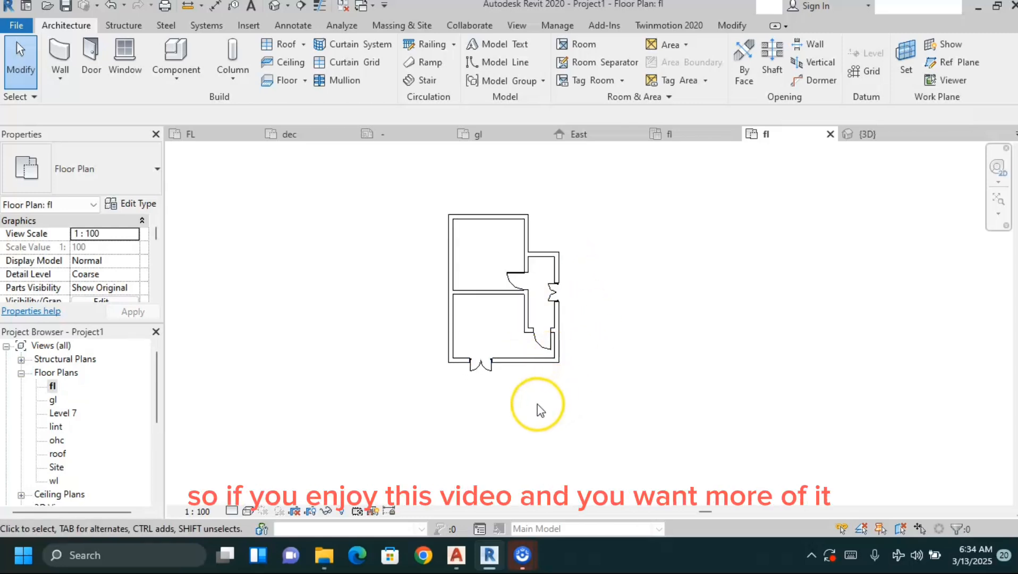